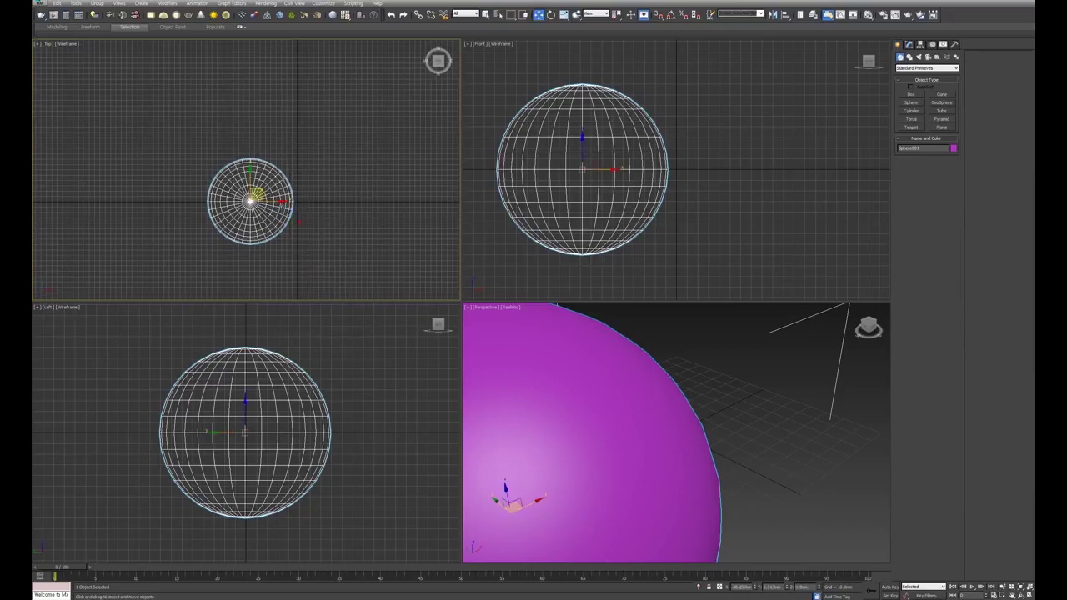
# Step: Clone the sphere along the X axis as three independent copies, forming an evenly spaced row of four spheres
pyautogui.moveTo(267, 202)
pyautogui.mouseDown()
pyautogui.moveTo(148, 201)
pyautogui.moveTo(264, 202)
pyautogui.mouseUp()
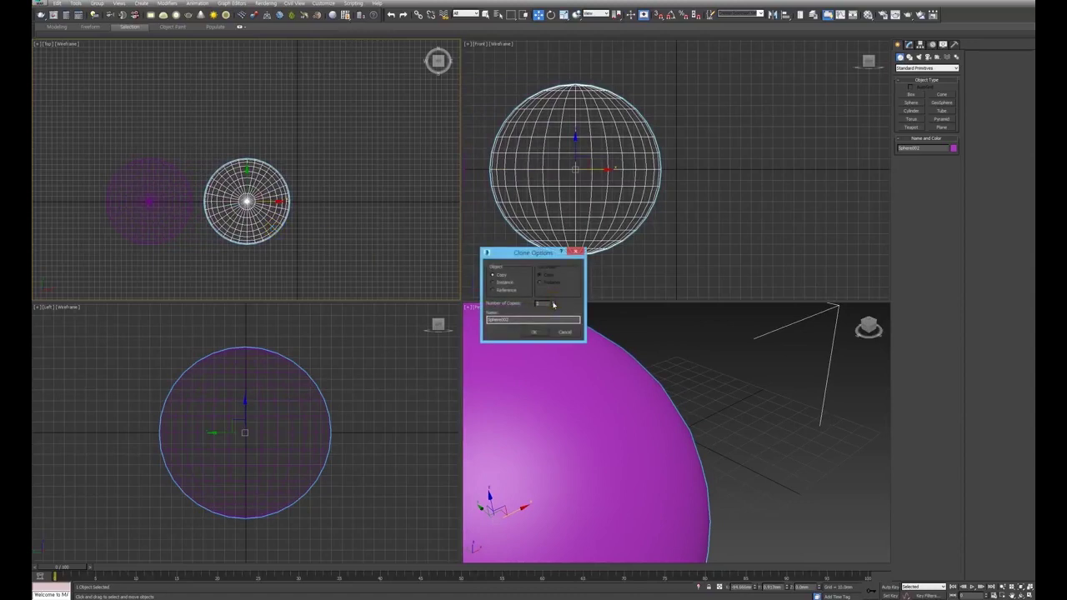
pyautogui.click(540, 332)
pyautogui.scroll(-3, 341, 258)
pyautogui.moveTo(310, 265)
pyautogui.mouseDown(button='middle')
pyautogui.moveTo(309, 231)
pyautogui.moveTo(293, 217)
pyautogui.mouseUp(button='middle')
pyautogui.rightClick(611, 365)
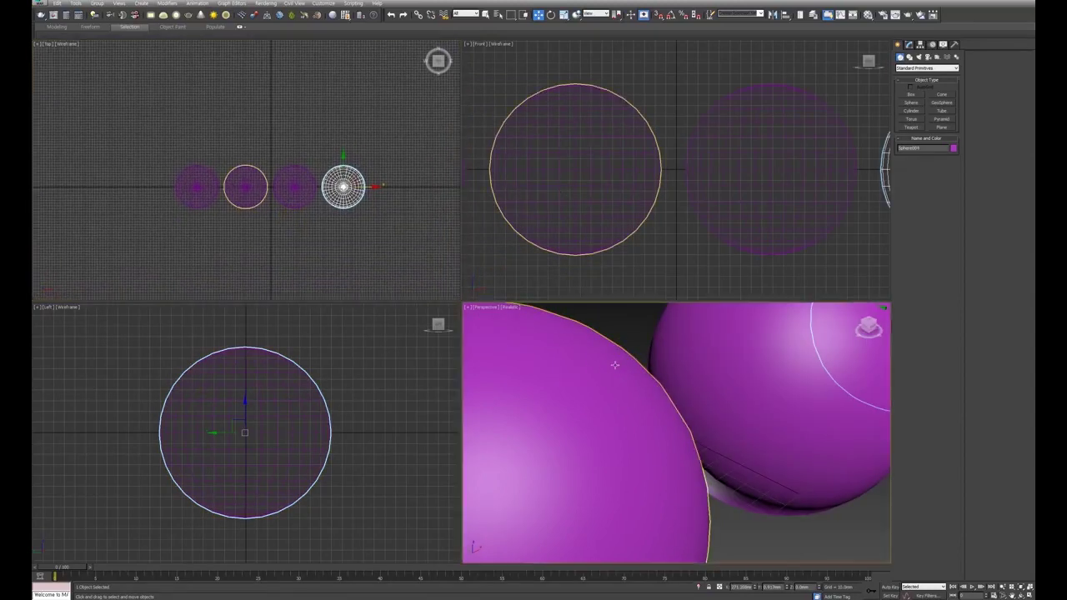
pyautogui.press('z')
pyautogui.click(739, 369)
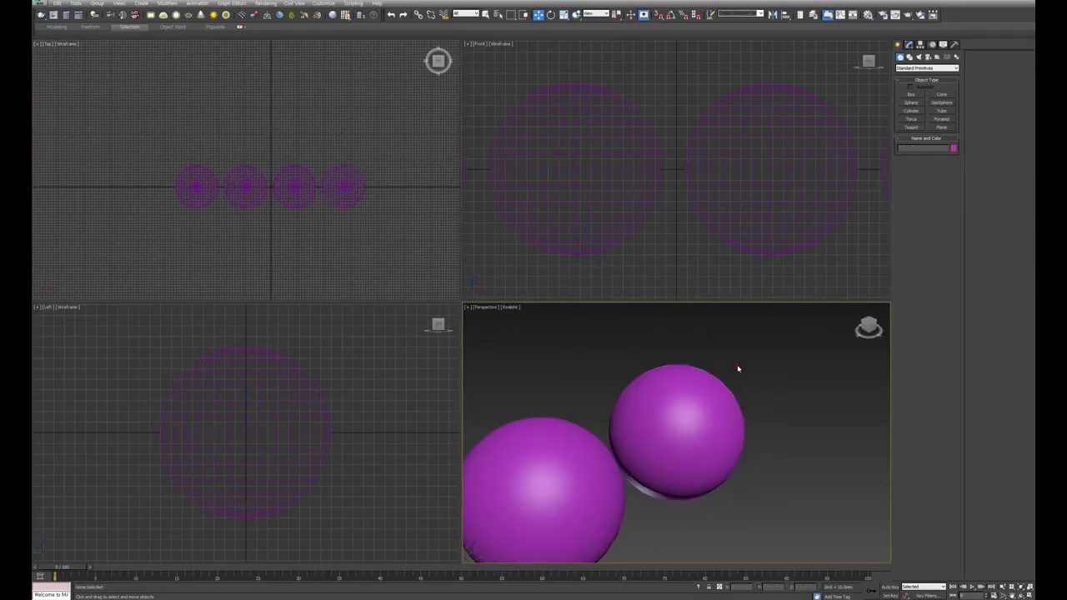
pyautogui.press('z')
pyautogui.keyDown('alt'); pyautogui.moveTo(681, 393); pyautogui.dragTo(637, 399, button='middle'); pyautogui.keyUp('alt')
# Step: Create a teapot behind the row of spheres in the Top view with a radius of 150 mm
pyautogui.rightClick(302, 144)
pyautogui.click(914, 126)
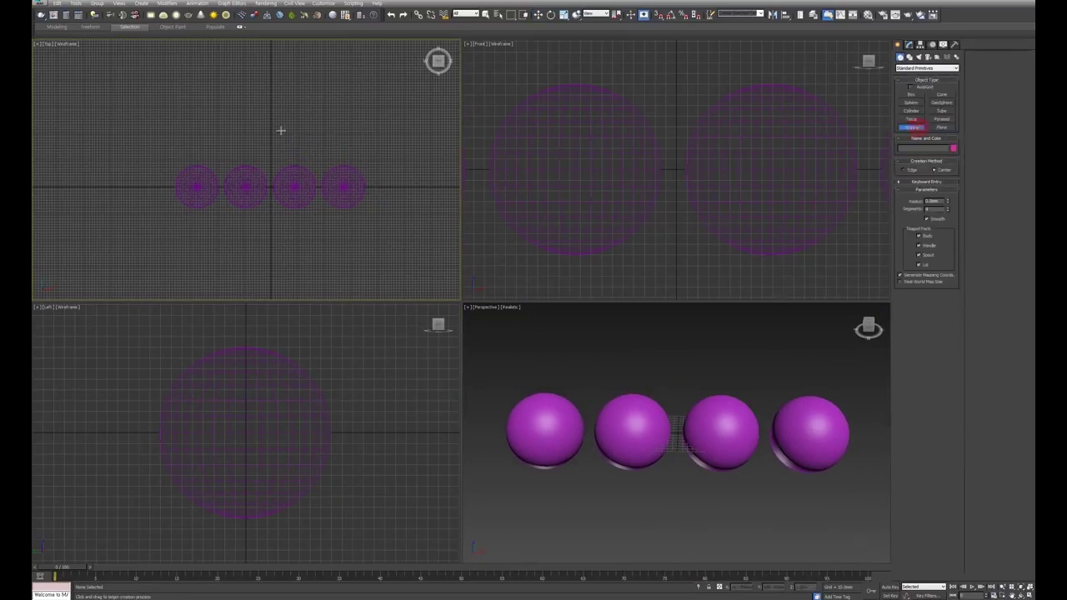
pyautogui.moveTo(271, 127); pyautogui.dragTo(303, 139)
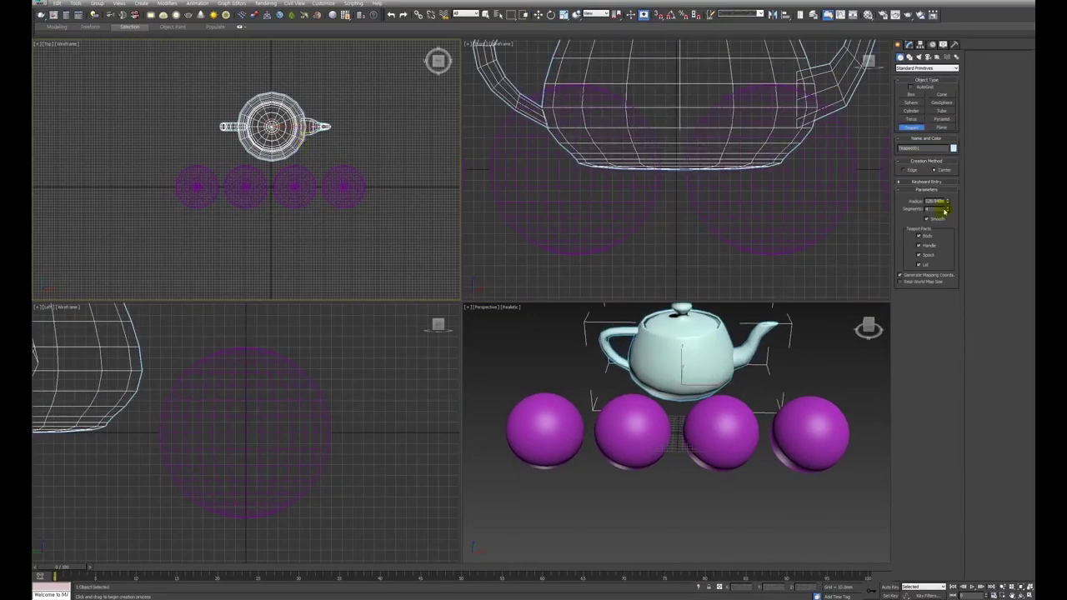
pyautogui.write('120')
pyautogui.press('Return')
# Step: Move the teapot farther back along the Y axis, away from the row of spheres
pyautogui.press('w')
pyautogui.moveTo(272, 107); pyautogui.dragTo(272, 91)
pyautogui.moveTo(359, 233); pyautogui.dragTo(342, 251, button='middle')
pyautogui.click(381, 251)
# Step: Increase the teapot's segment count to give it a much denser, smoother mesh
pyautogui.click(290, 143)
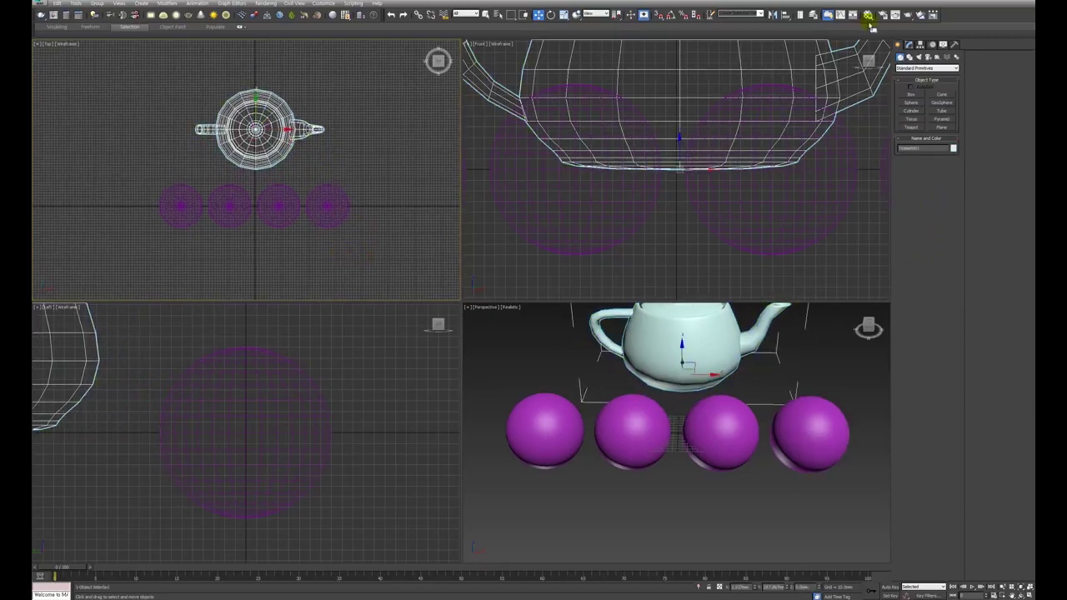
pyautogui.click(909, 44)
pyautogui.moveTo(947, 241); pyautogui.dragTo(950, 227)
pyautogui.moveTo(745, 306); pyautogui.dragTo(726, 376, button='middle')
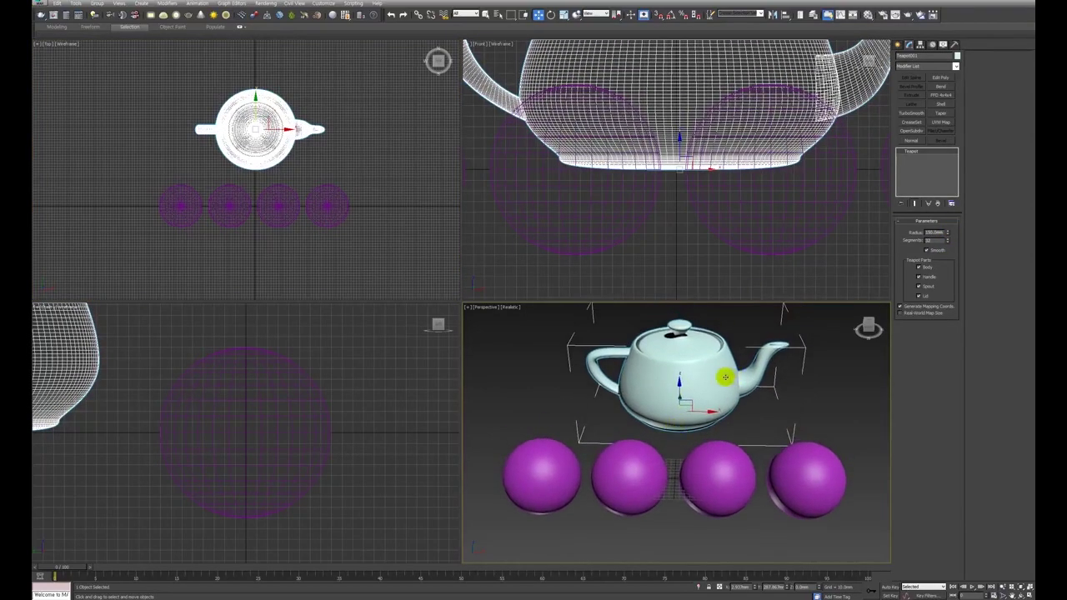
pyautogui.click(358, 245)
pyautogui.moveTo(358, 246); pyautogui.dragTo(375, 209, button='middle')
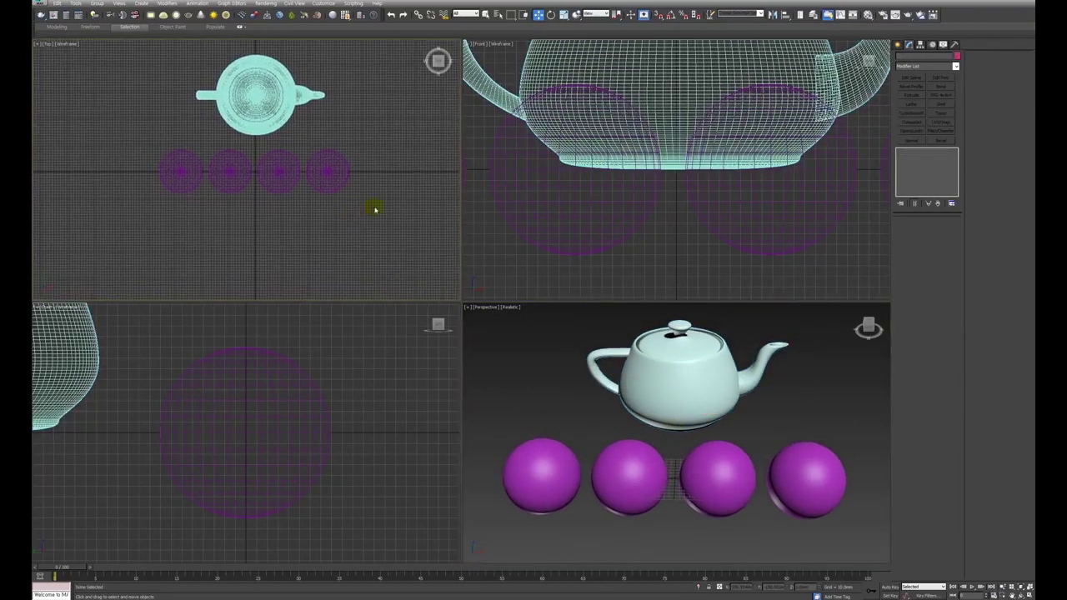
# Step: Raise all four spheres together in the Front view so they rest level with the teapot's base
pyautogui.click(899, 46)
pyautogui.click(639, 276)
pyautogui.hotkey('alt', 'w')
pyautogui.scroll(-4, 659, 284)
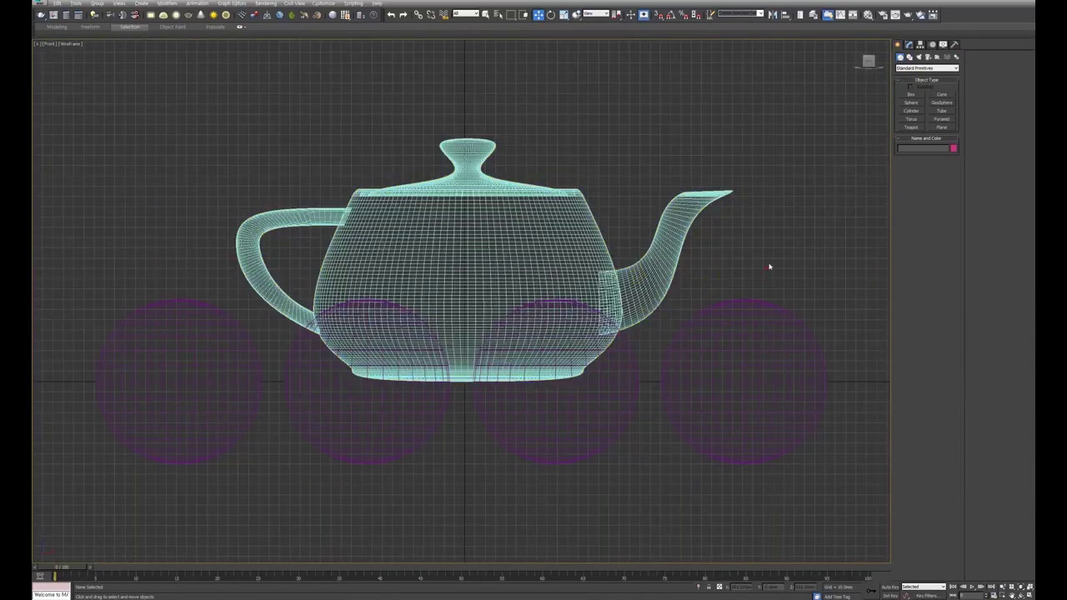
pyautogui.press('g')
pyautogui.moveTo(283, 474); pyautogui.dragTo(862, 489)
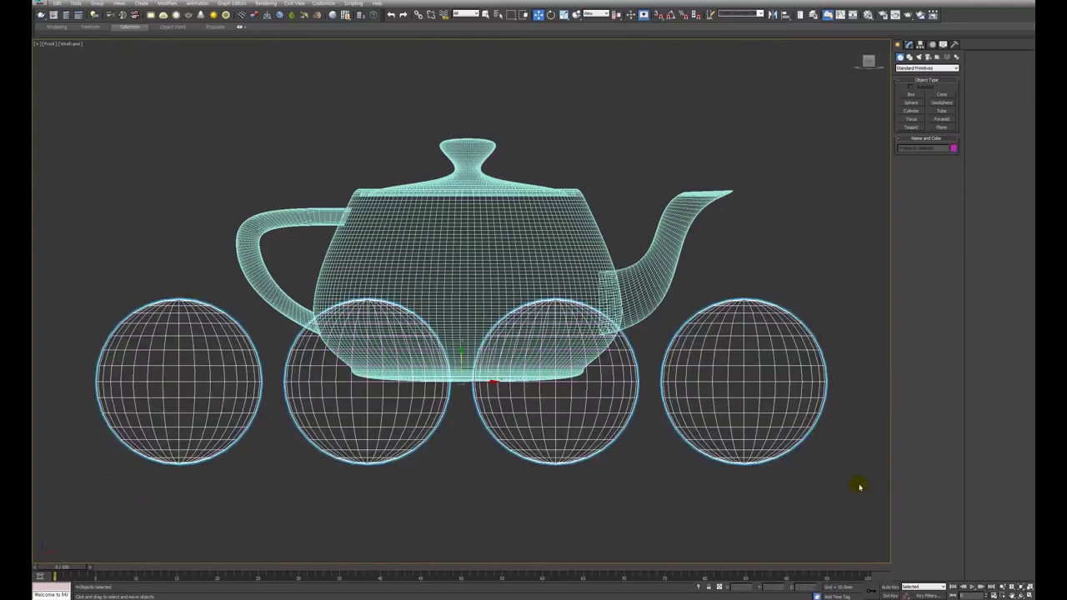
pyautogui.moveTo(461, 359); pyautogui.dragTo(470, 266)
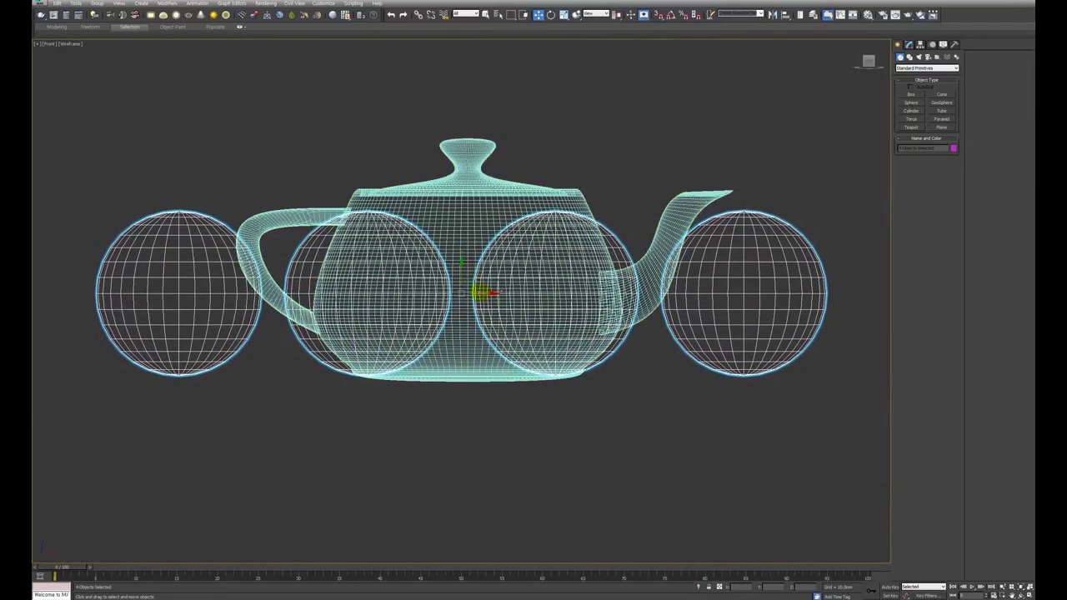
pyautogui.hotkey('alt', 'w')
# Step: Create an upright box in front of the left spheres, 10 mm long, 300 mm wide and 200 mm high
pyautogui.rightClick(333, 265)
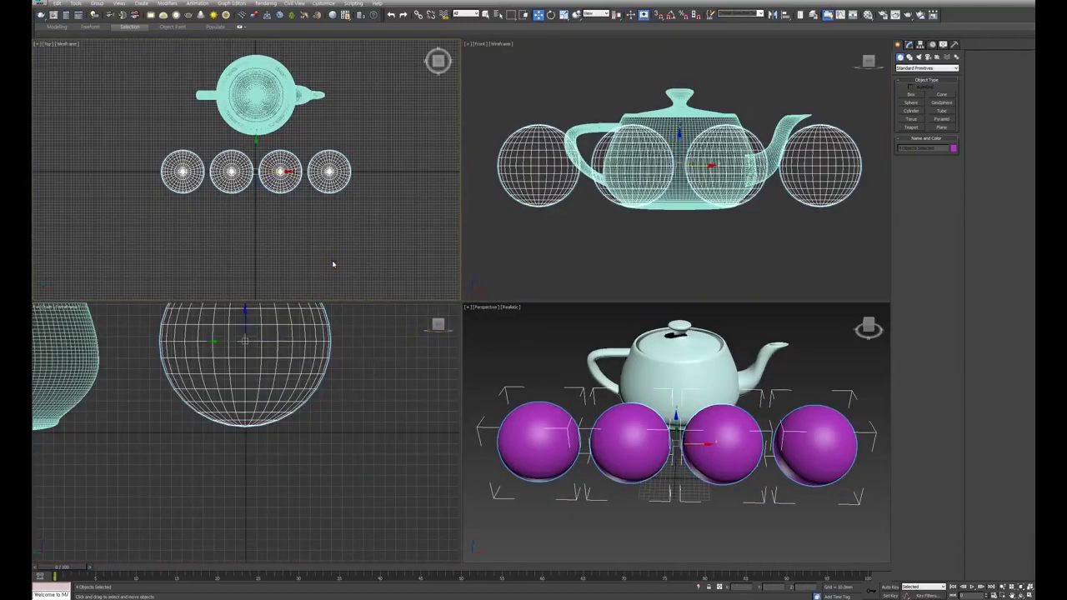
pyautogui.click(912, 95)
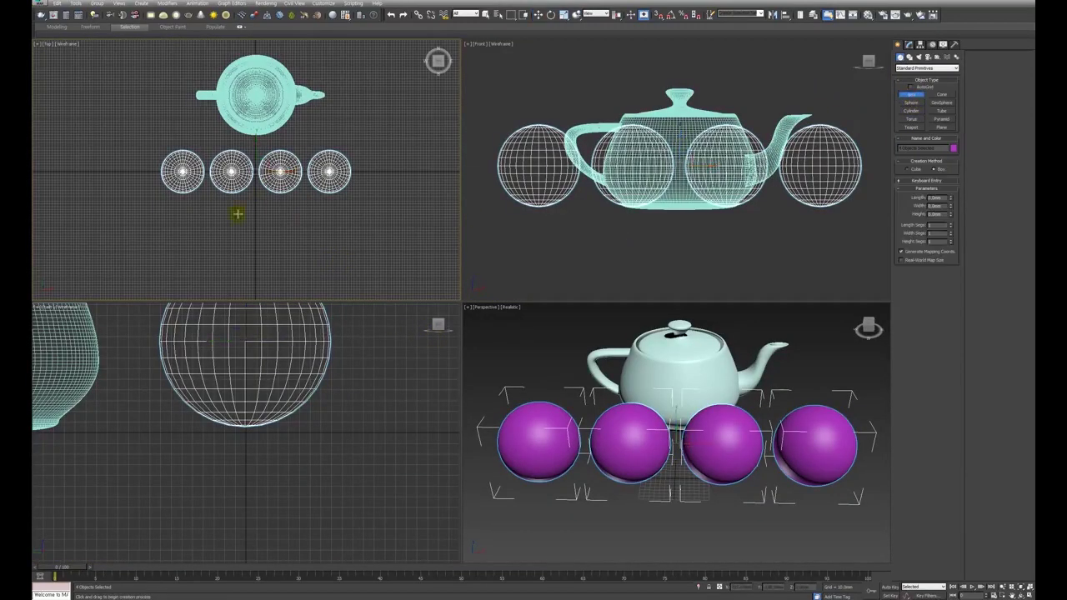
pyautogui.moveTo(155, 216); pyautogui.dragTo(254, 220)
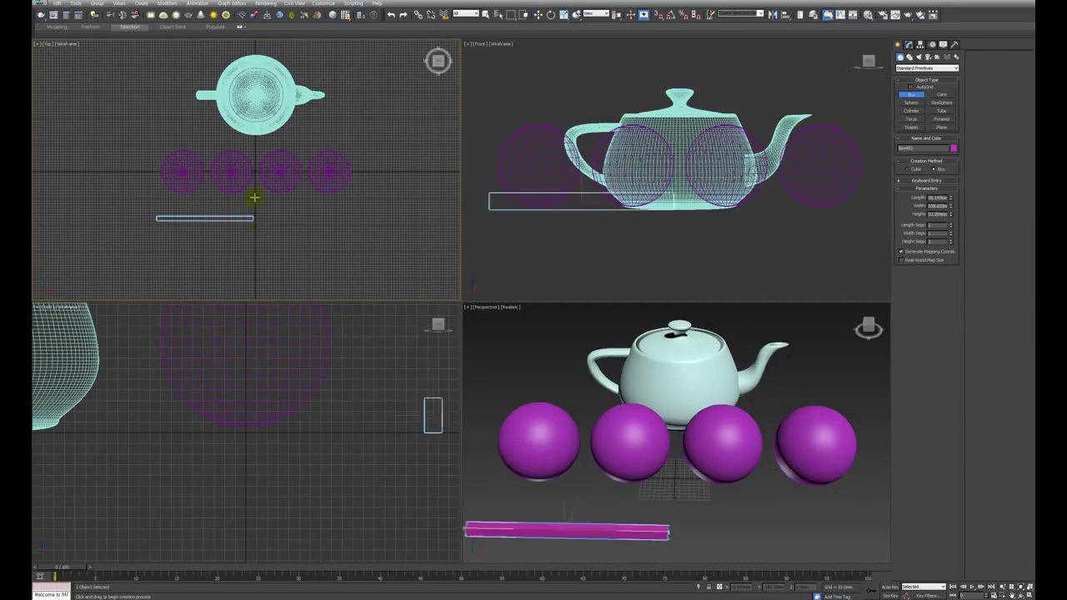
pyautogui.click(246, 132)
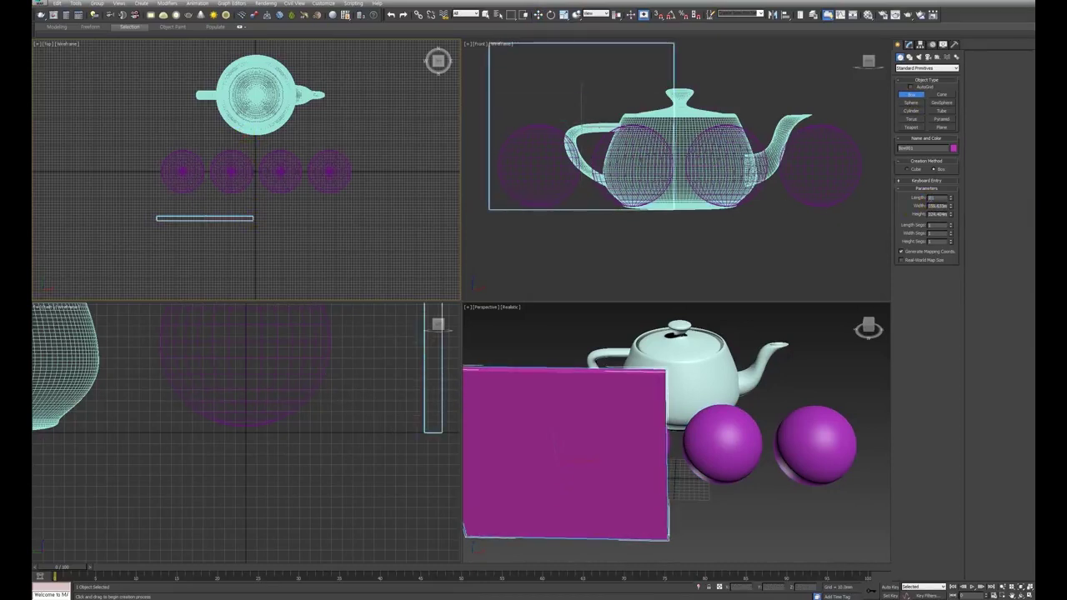
pyautogui.press('Tab')
pyautogui.write('300')
pyautogui.press('Tab')
pyautogui.write('200')
pyautogui.press('Return')
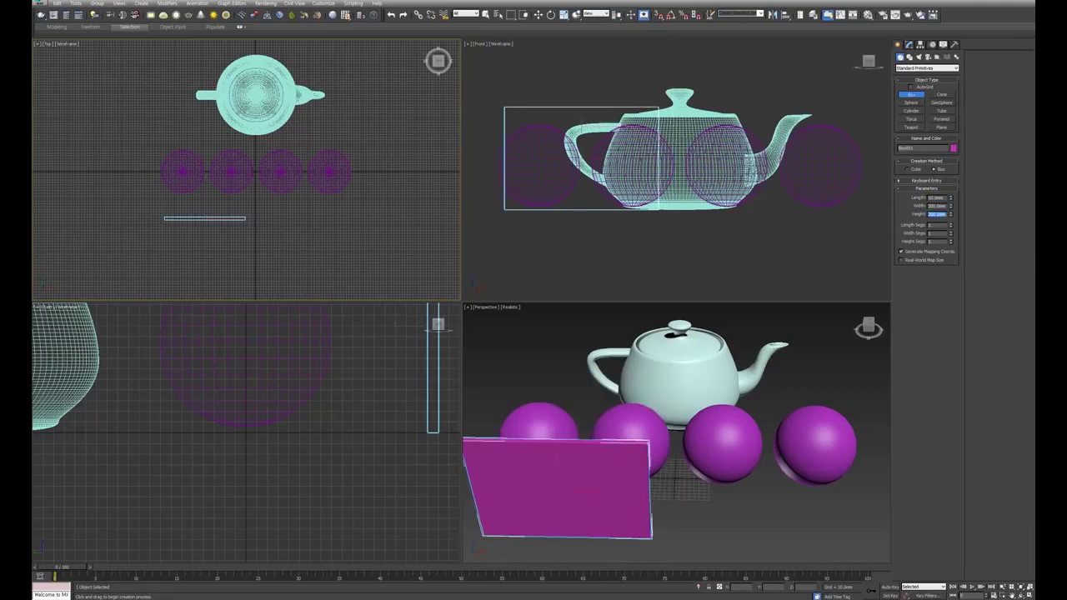
# Step: Move the box slightly upward in the Front view so it sits just above ground level, and deselect it
pyautogui.rightClick(657, 161)
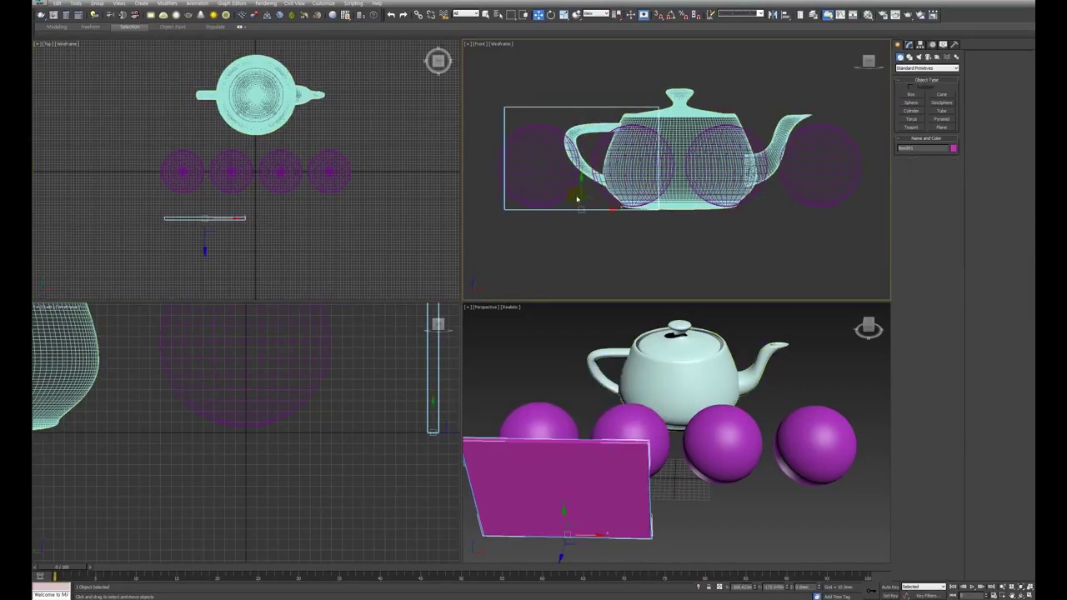
pyautogui.moveTo(582, 188); pyautogui.dragTo(586, 183)
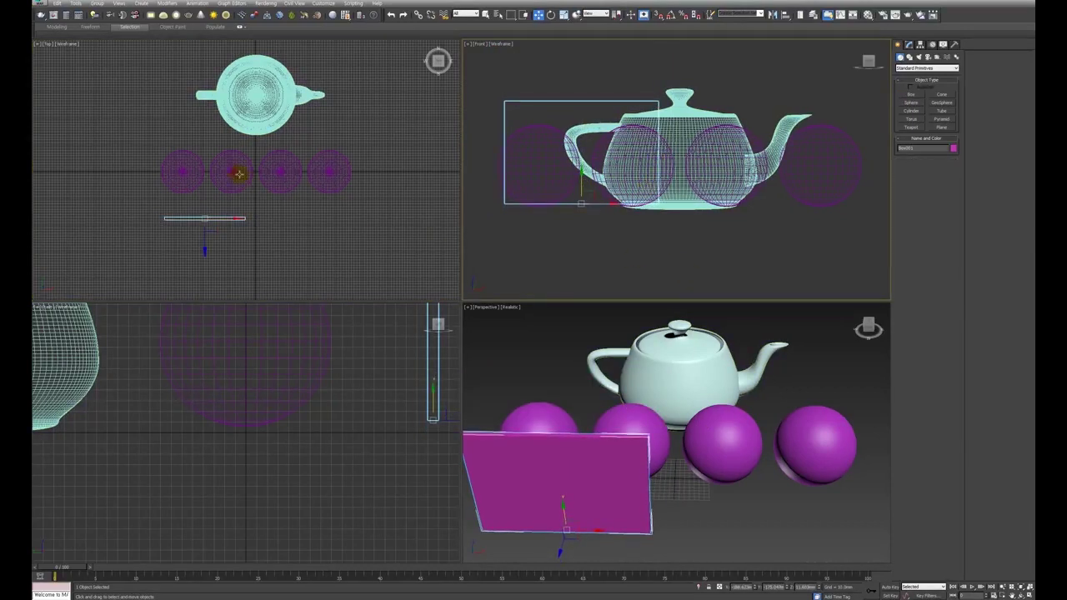
pyautogui.click(338, 234)
pyautogui.moveTo(336, 231); pyautogui.dragTo(336, 255, button='middle')
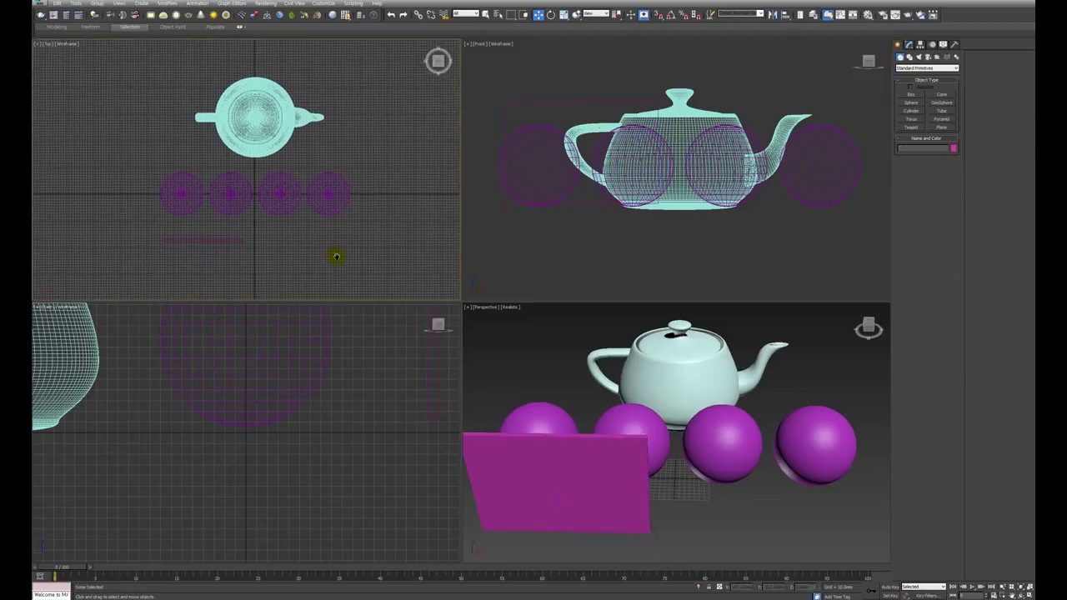
# Step: Draw a line spline in the Left view running along the ground beneath the objects and rising diagonally behind the teapot
pyautogui.hotkey('alt', 'w')
pyautogui.scroll(-3, 405, 364)
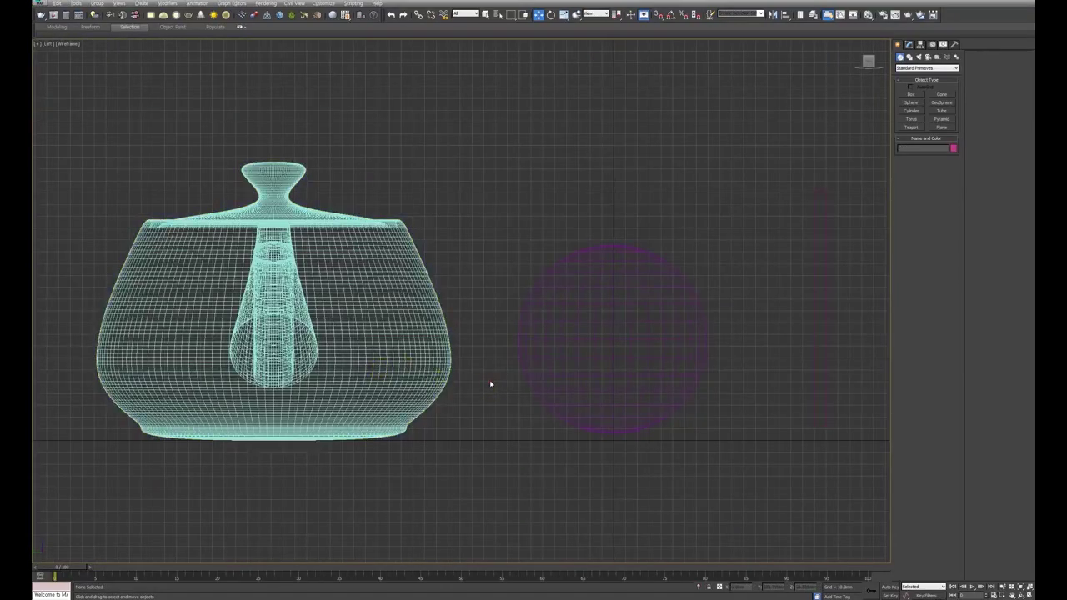
pyautogui.scroll(-3, 491, 383)
pyautogui.moveTo(573, 420); pyautogui.dragTo(597, 399, button='middle')
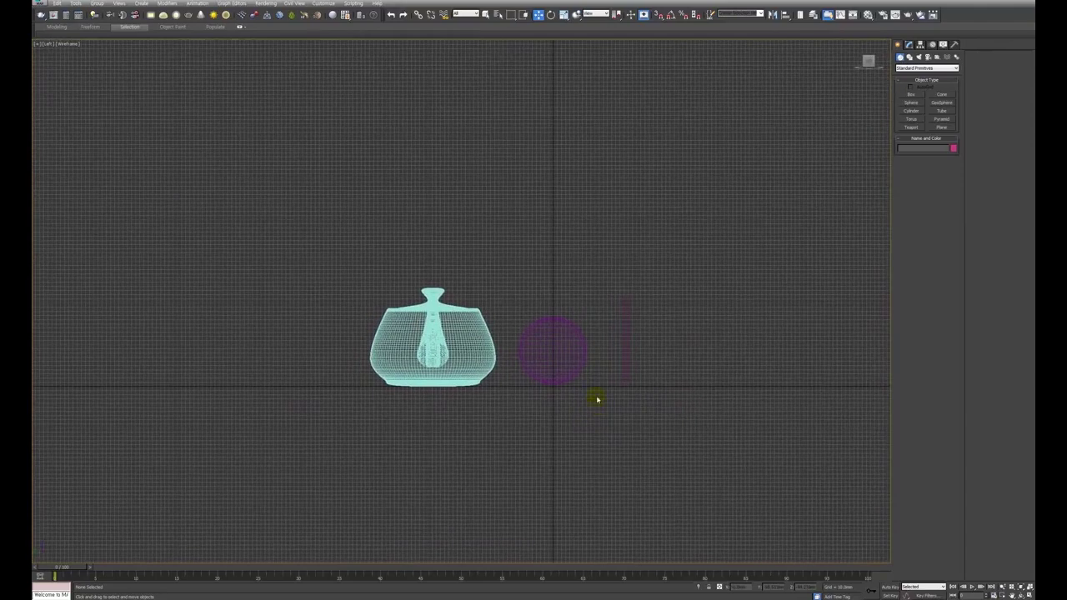
pyautogui.click(909, 55)
pyautogui.click(911, 100)
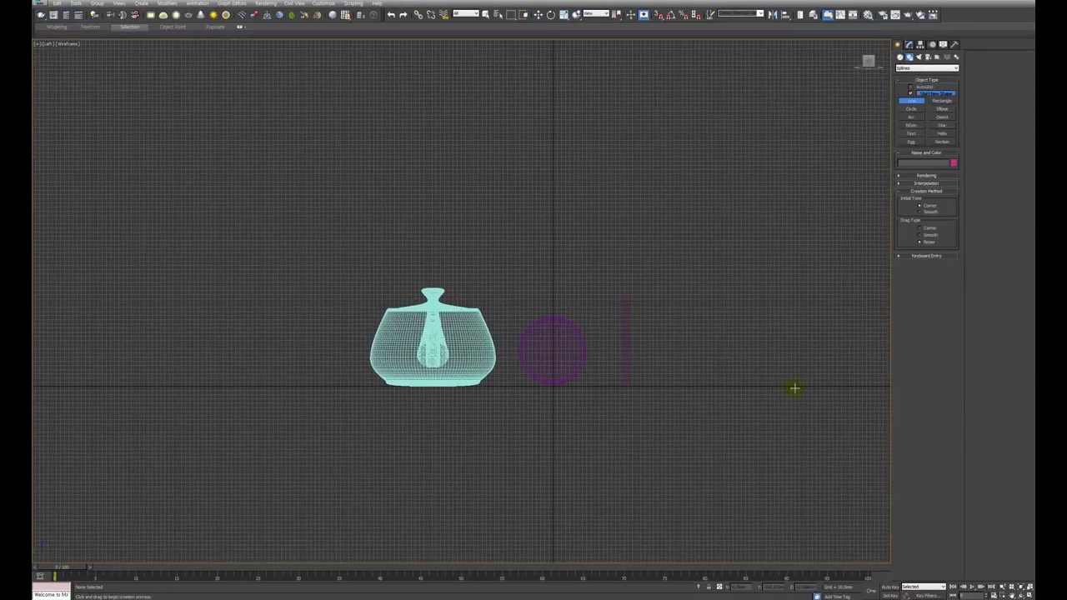
pyautogui.click(821, 386)
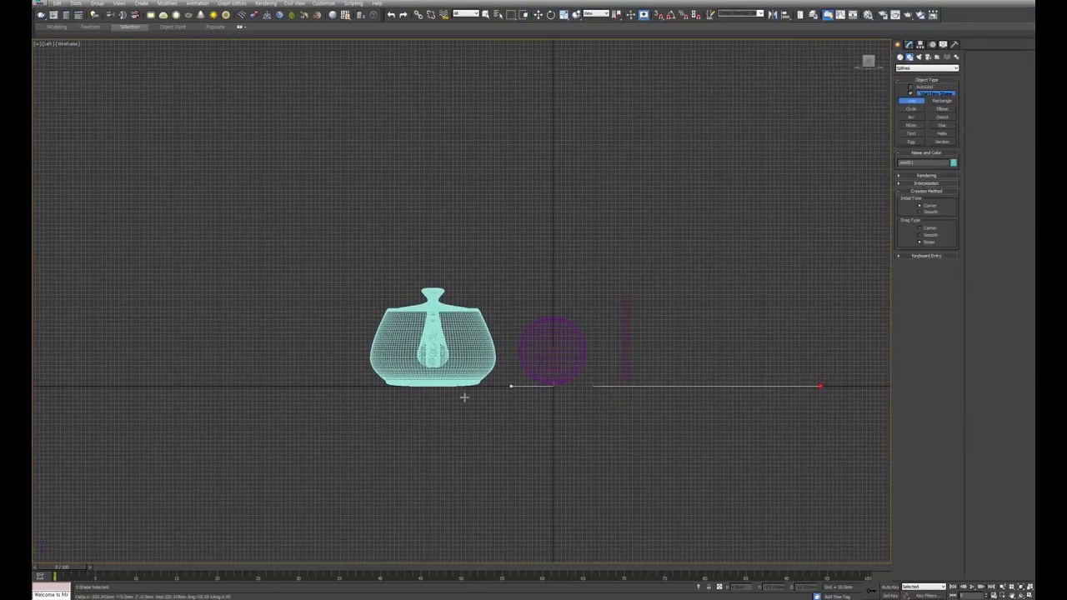
pyautogui.click(377, 399)
pyautogui.click(60, 72)
pyautogui.rightClick(60, 72)
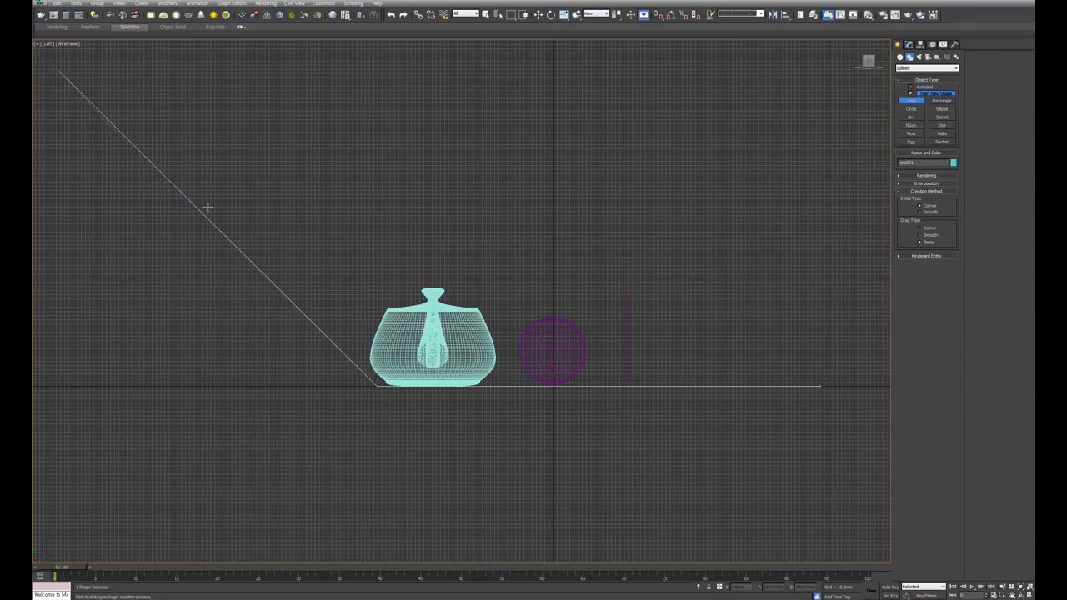
# Step: Fillet the line's corner vertex into a large, smooth curve between the ground and the sloping segment
pyautogui.press('1')
pyautogui.moveTo(269, 326); pyautogui.dragTo(413, 427)
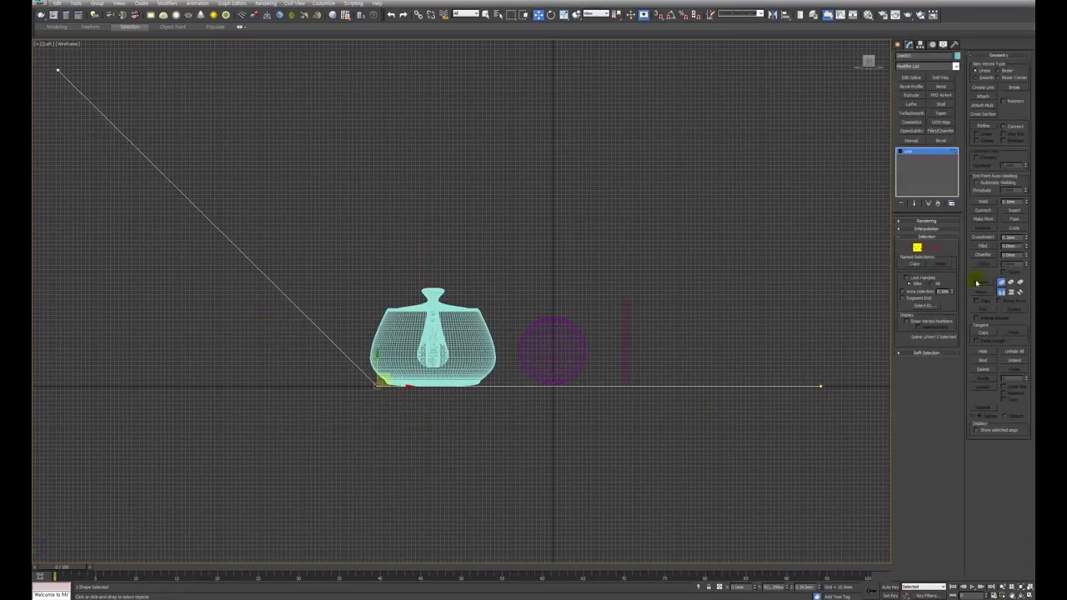
pyautogui.moveTo(1028, 247); pyautogui.dragTo(1017, 126)
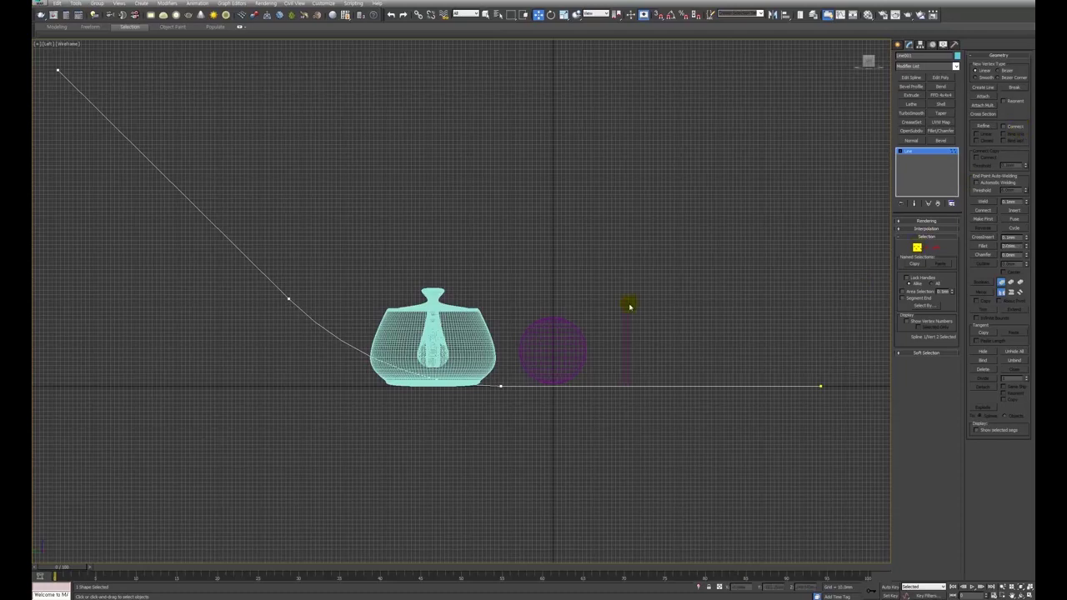
# Step: Move the line's curved section and upper end back behind the teapot, keeping the front end in place, and finish vertex editing
pyautogui.moveTo(627, 305); pyautogui.dragTo(639, 327, button='middle')
pyautogui.moveTo(189, 233); pyautogui.dragTo(195, 236, button='middle')
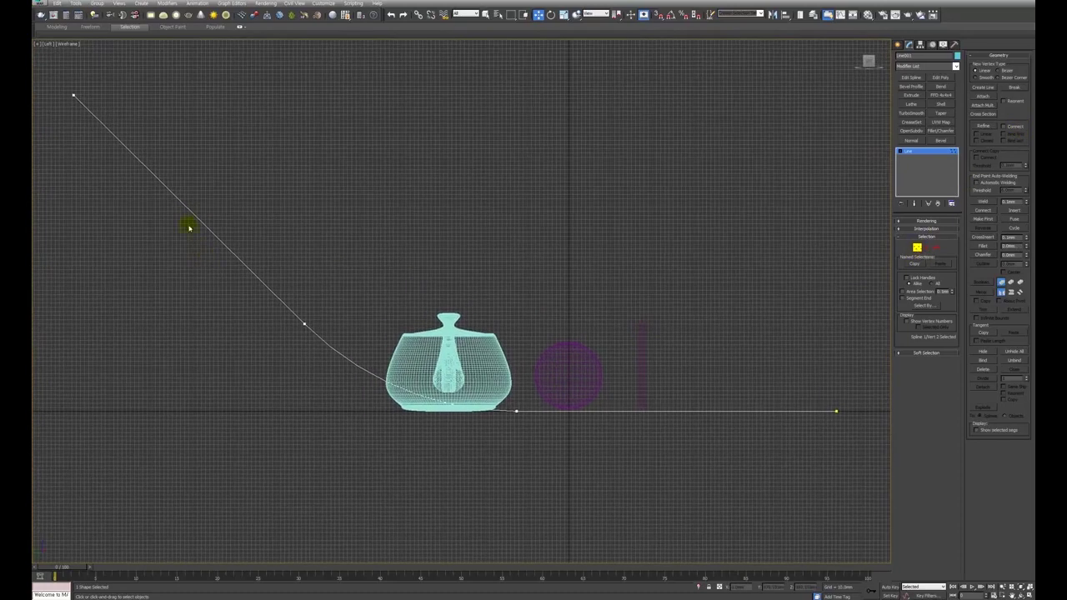
pyautogui.moveTo(555, 439); pyautogui.dragTo(436, 432)
pyautogui.click(552, 481)
pyautogui.click(917, 249)
# Step: Extrude the curved line into a backdrop surface wider than the row of spheres
pyautogui.hotkey('alt', 'w')
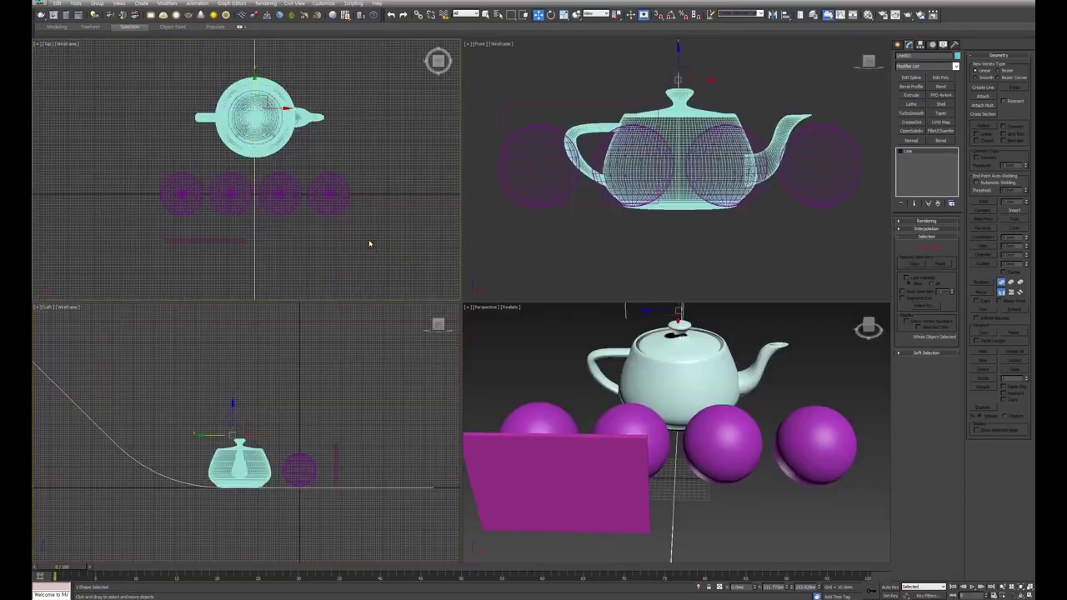
pyautogui.hotkey('alt', 'w')
pyautogui.scroll(-3, 628, 269)
pyautogui.scroll(-2, 629, 269)
pyautogui.moveTo(629, 269); pyautogui.dragTo(566, 282, button='middle')
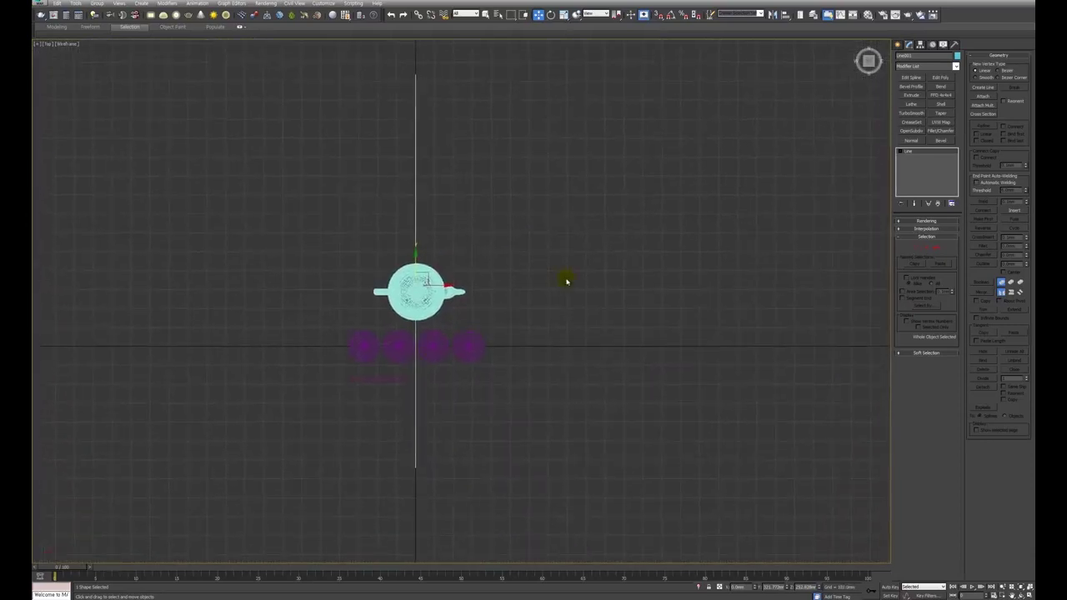
pyautogui.click(914, 95)
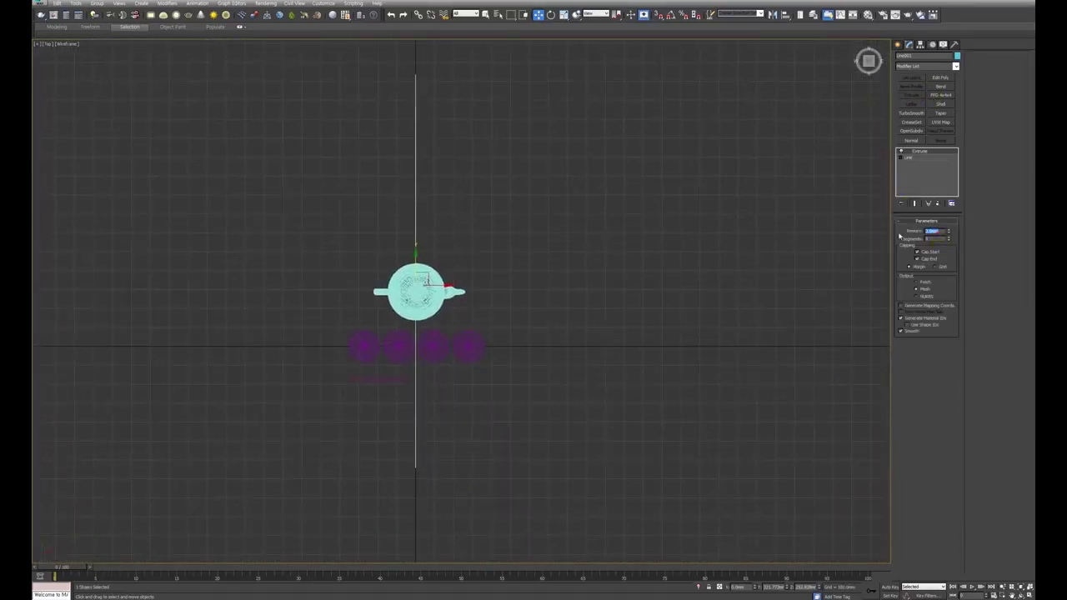
pyautogui.press('Return')
# Step: Move the backdrop along the X axis to centre it under the objects, and check it in the Perspective view
pyautogui.moveTo(439, 286); pyautogui.dragTo(532, 310)
pyautogui.click(580, 340)
pyautogui.hotkey('alt', 'w')
pyautogui.rightClick(642, 400)
pyautogui.hotkey('alt', 'w')
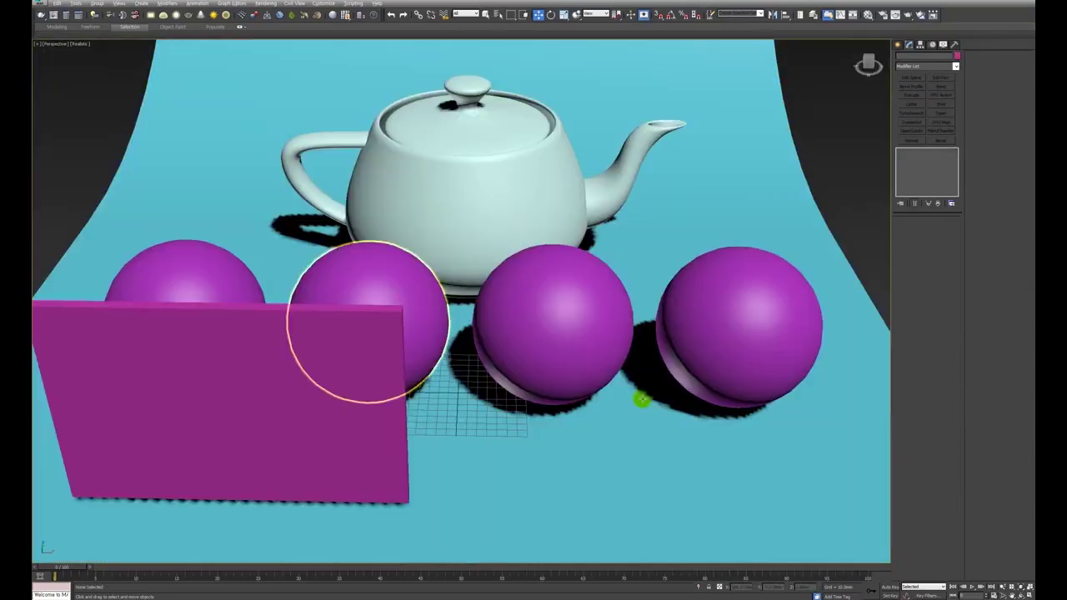
pyautogui.hotkey('alt', 'w')
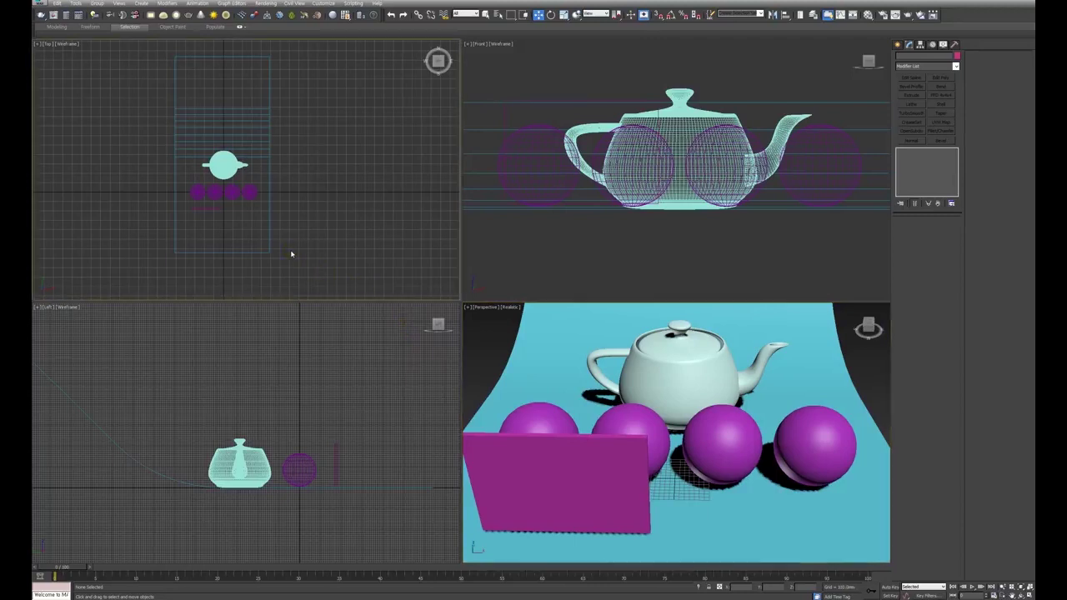
# Step: Create a target camera at the backdrop's front edge aimed at the teapot, and show its view in the Perspective viewport
pyautogui.hotkey('alt', 'w')
pyautogui.click(898, 45)
pyautogui.click(928, 57)
pyautogui.click(942, 94)
pyautogui.moveTo(415, 465); pyautogui.dragTo(415, 302)
pyautogui.rightClick(575, 354)
pyautogui.hotkey('alt', 'w')
pyautogui.press('c')
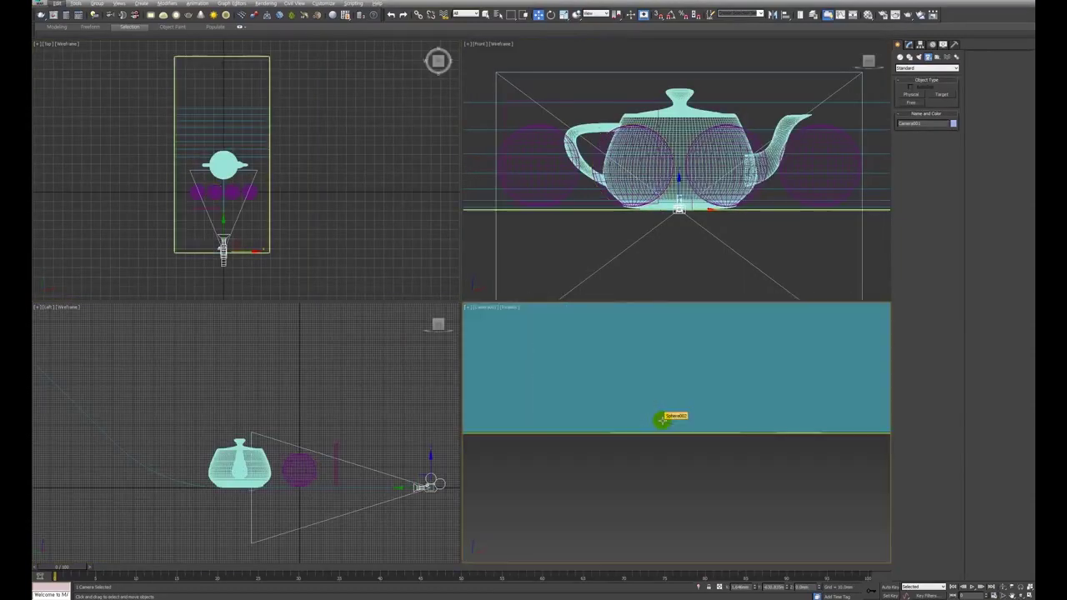
# Step: Raise the camera with its target to mid-object height, and lift the camera alone so it looks down at the teapot
pyautogui.rightClick(388, 443)
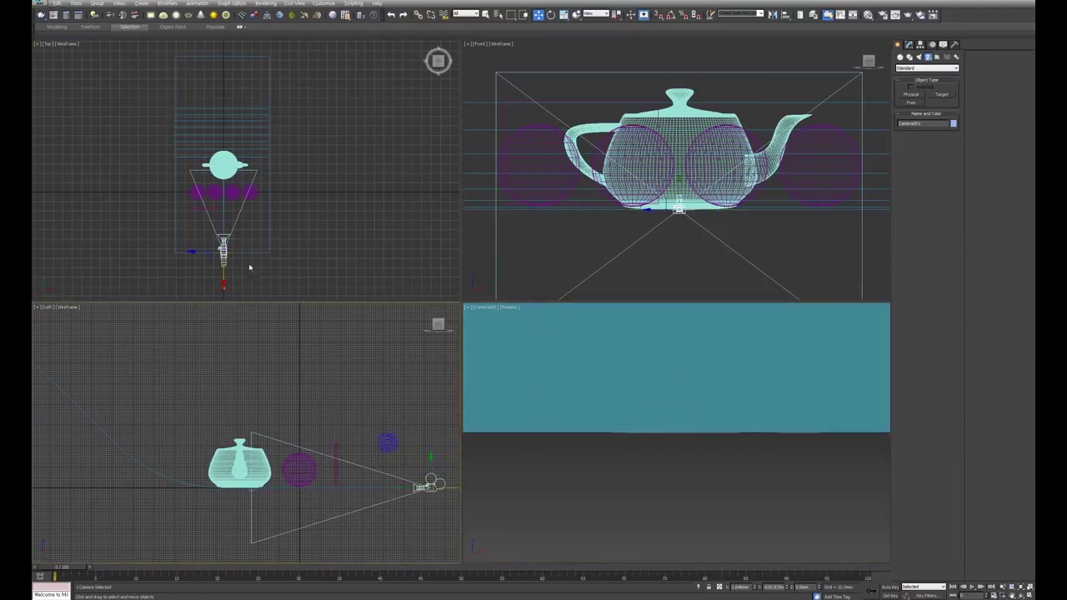
pyautogui.click(224, 219)
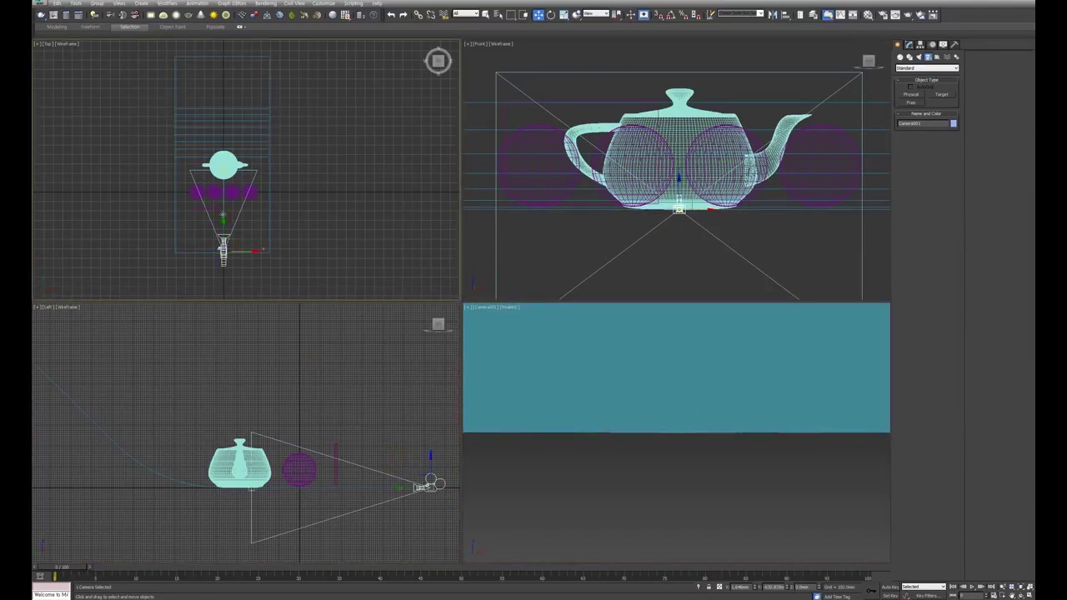
pyautogui.moveTo(351, 464); pyautogui.dragTo(350, 449)
pyautogui.click(428, 465)
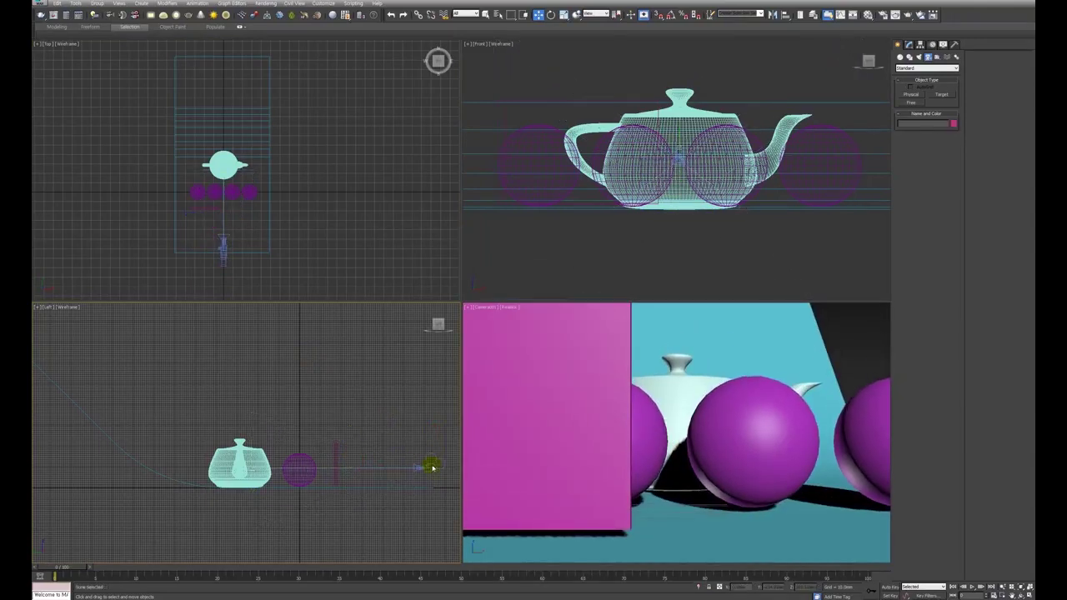
pyautogui.moveTo(428, 464); pyautogui.dragTo(427, 416)
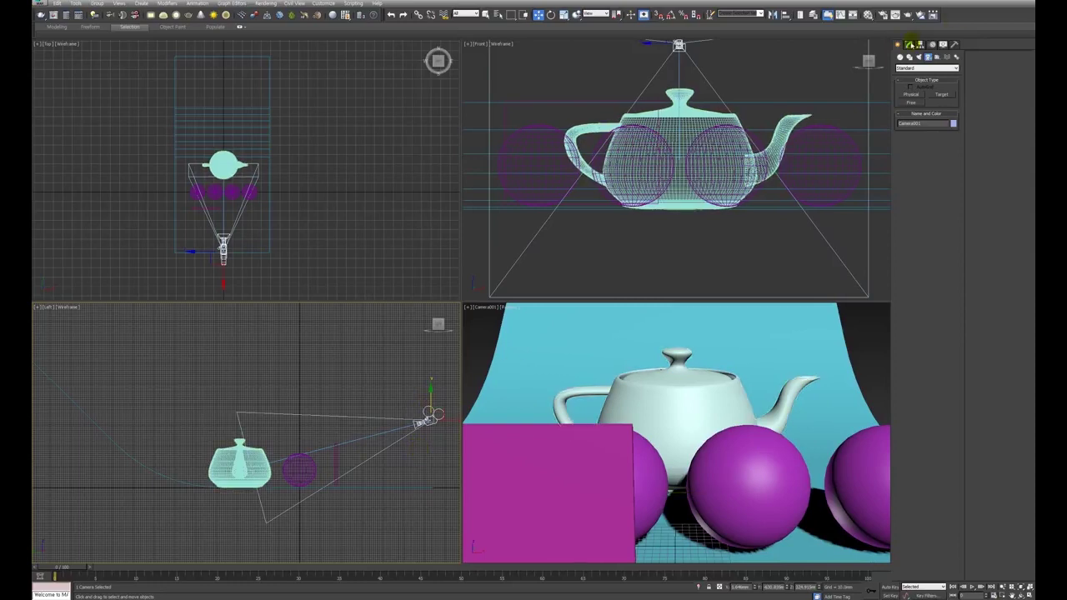
# Step: Give the camera the 35 mm stock lens and move it farther back and higher to frame the whole scene
pyautogui.click(910, 44)
pyautogui.click(924, 277)
pyautogui.rightClick(520, 324)
pyautogui.hotkey('alt', 'w')
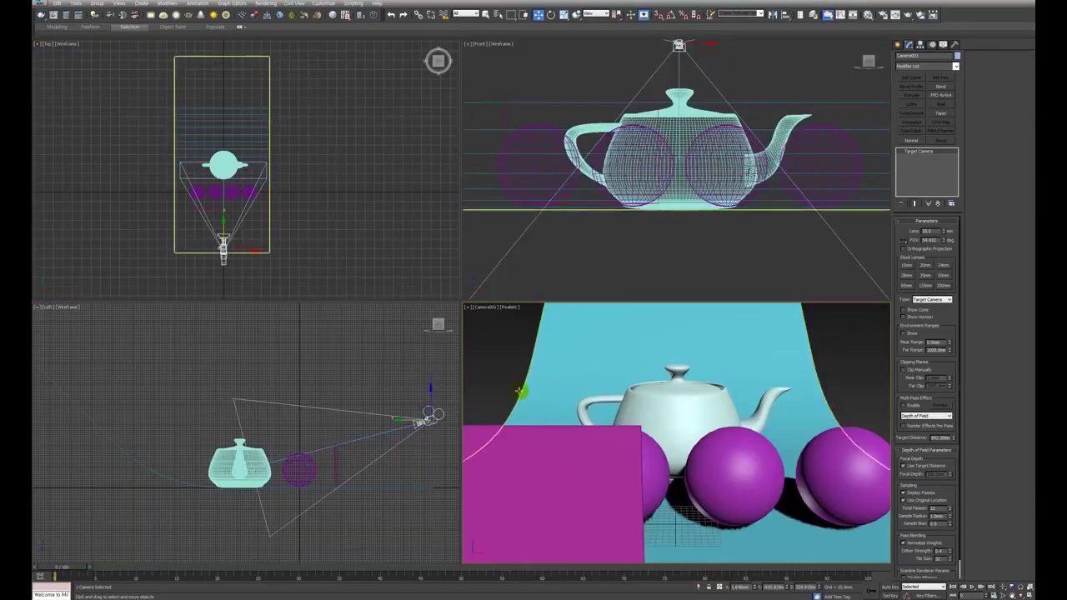
pyautogui.hotkey('alt', 'w')
pyautogui.moveTo(430, 417); pyautogui.dragTo(470, 390)
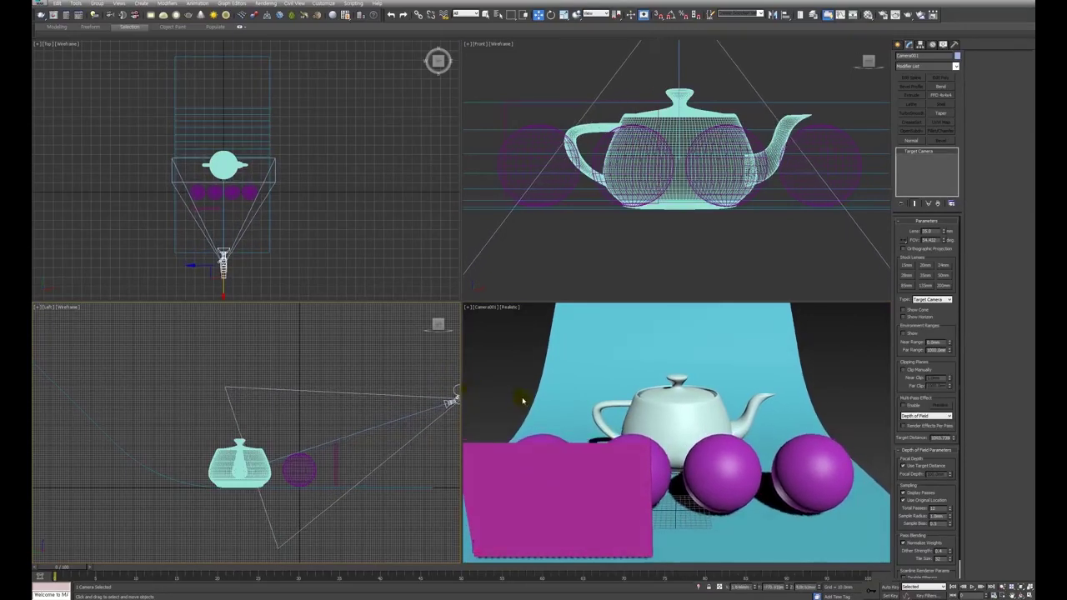
pyautogui.hotkey('alt', 'w')
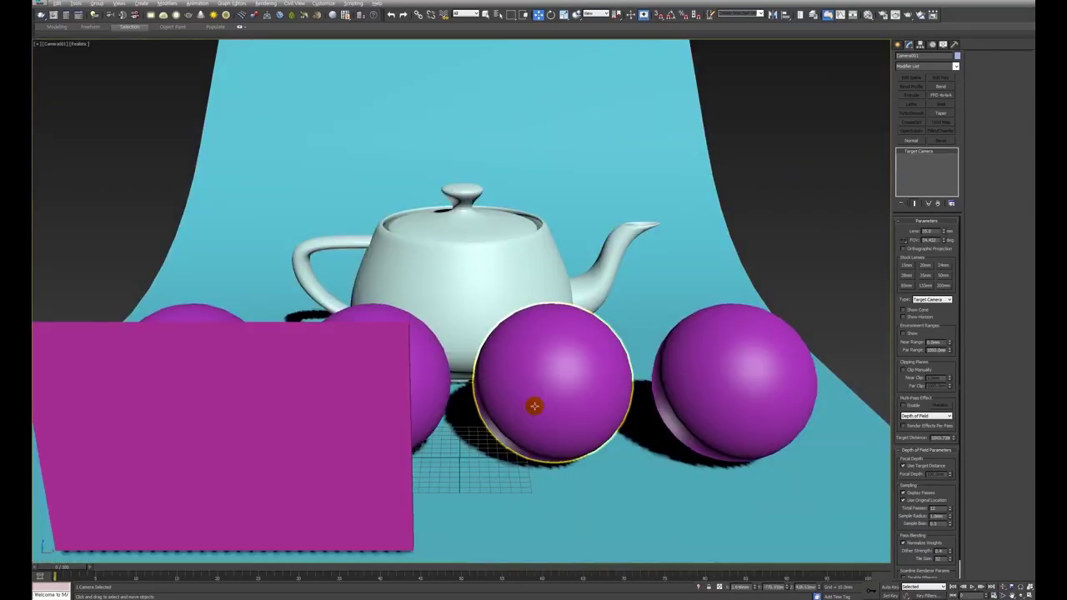
pyautogui.click(837, 200)
# Step: Create a V-Ray plane light beside the backdrop on the teapot's spout side, with half-length 500 mm and half-width 360 mm
pyautogui.hotkey('alt', 'w')
pyautogui.click(363, 223)
pyautogui.hotkey('alt', 'w')
pyautogui.click(899, 44)
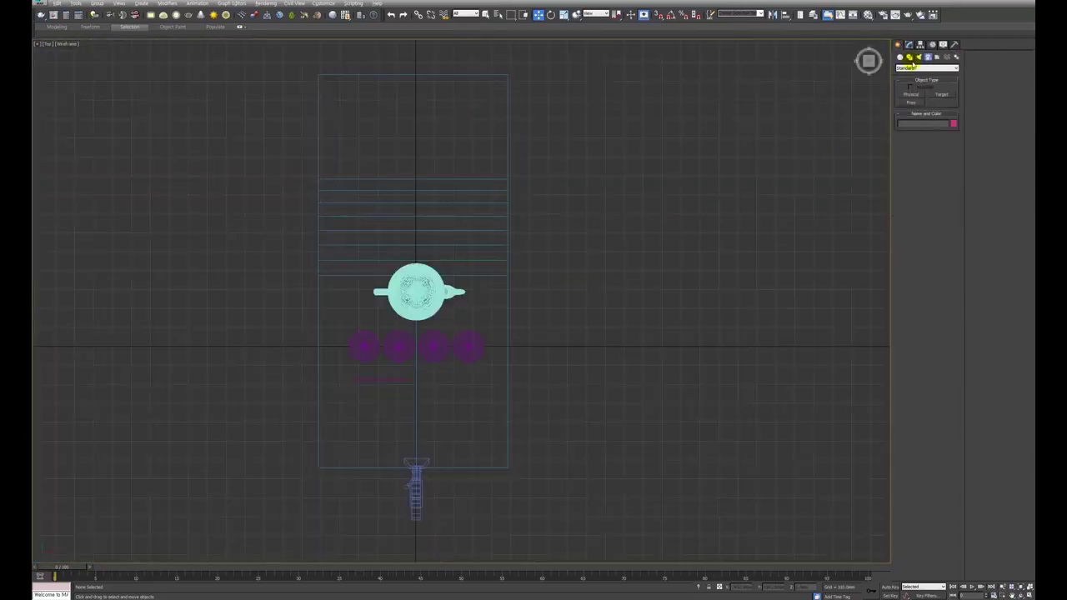
pyautogui.click(920, 58)
pyautogui.click(926, 67)
pyautogui.click(913, 84)
pyautogui.click(913, 95)
pyautogui.moveTo(534, 248); pyautogui.dragTo(669, 463)
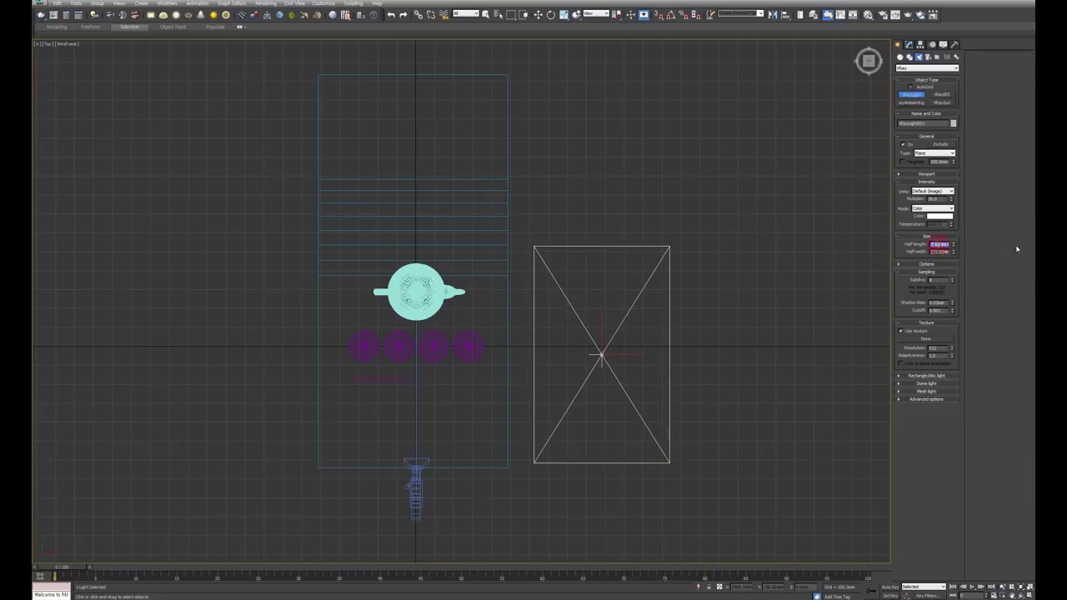
pyautogui.press('Tab')
pyautogui.press('Return')
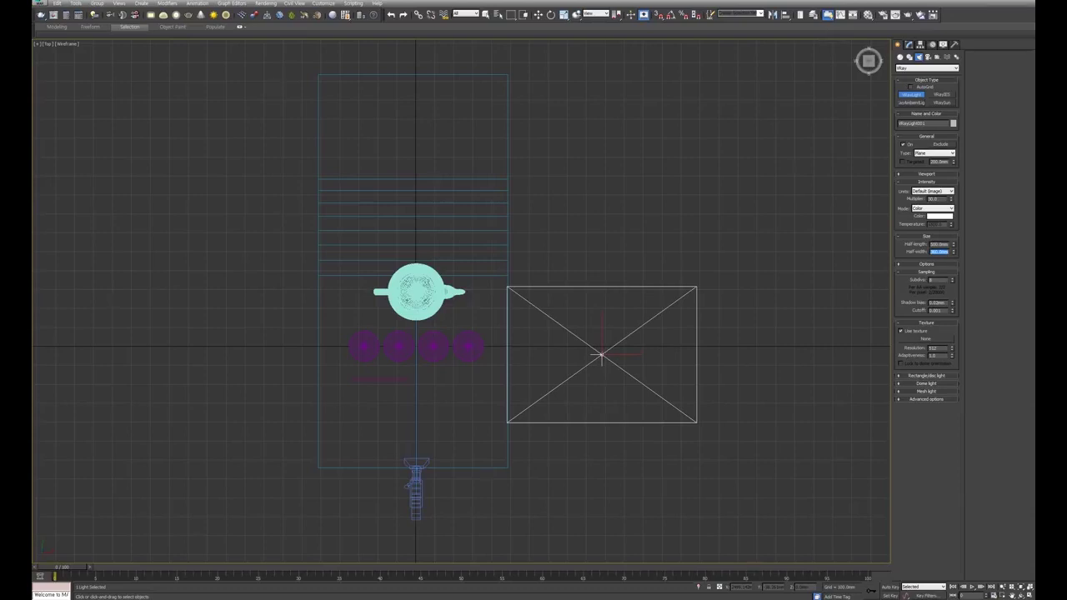
# Step: Tilt the spout-side light toward the objects in the Front view and raise it above the teapot
pyautogui.press('w')
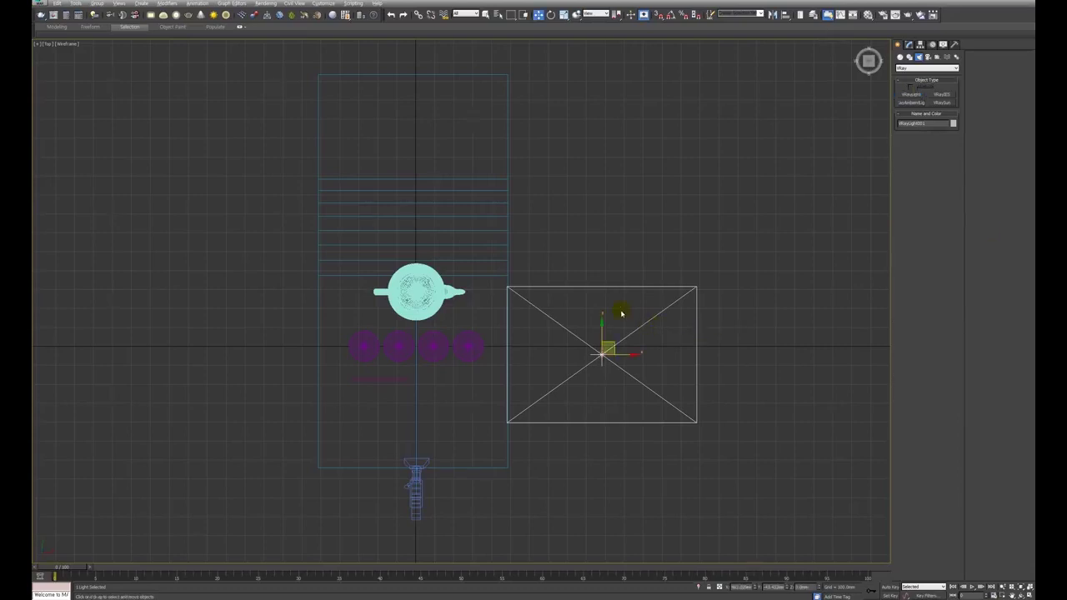
pyautogui.hotkey('alt', 'w')
pyautogui.rightClick(697, 253)
pyautogui.hotkey('alt', 'w')
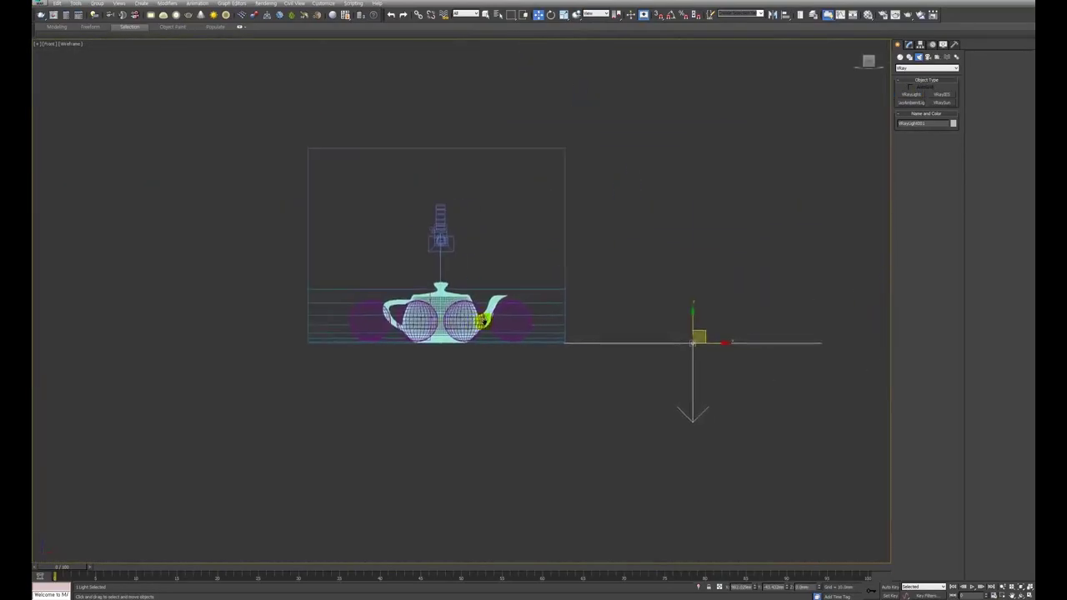
pyautogui.moveTo(486, 136); pyautogui.dragTo(457, 139, button='middle')
pyautogui.click(552, 14)
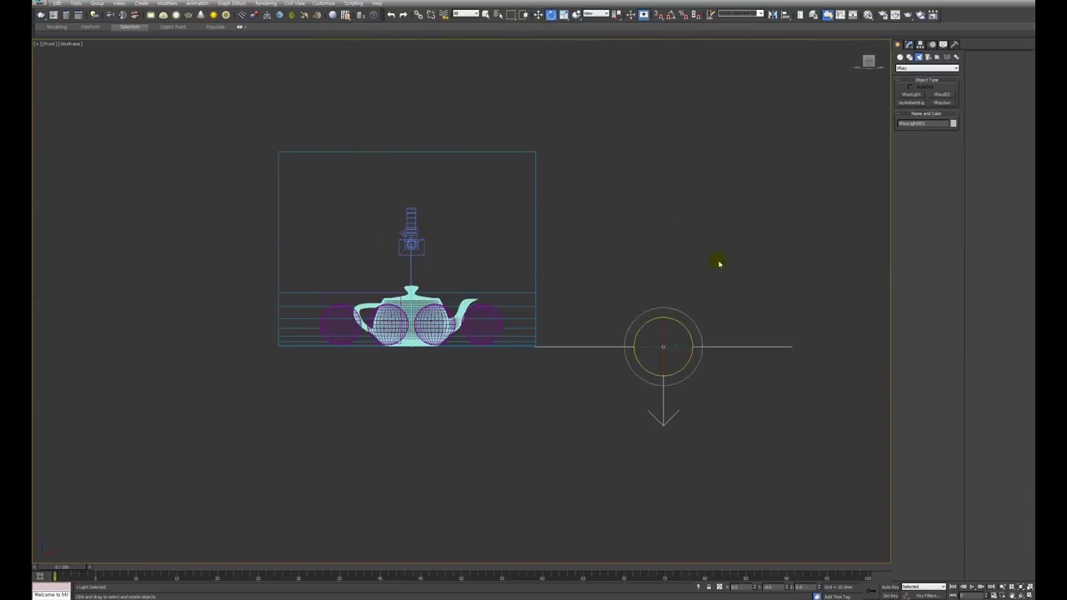
pyautogui.moveTo(679, 324); pyautogui.dragTo(710, 374)
pyautogui.rightClick(710, 374)
pyautogui.click(730, 381)
pyautogui.moveTo(665, 335); pyautogui.dragTo(664, 225)
# Step: Shift the spout-side light slightly along the Y axis toward the back of the scene
pyautogui.hotkey('alt', 'w')
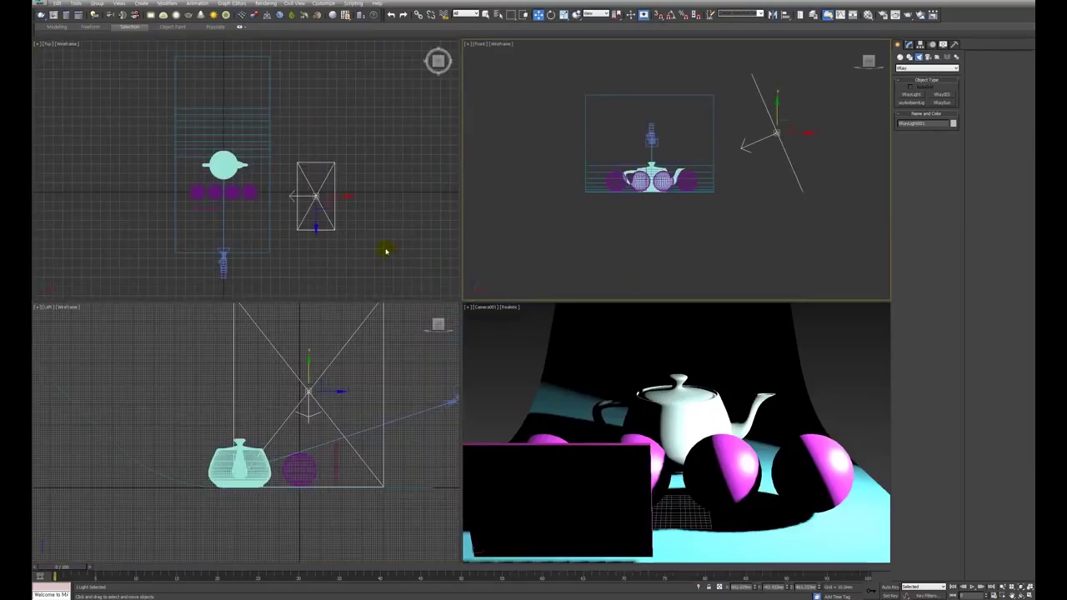
pyautogui.hotkey('alt', 'w')
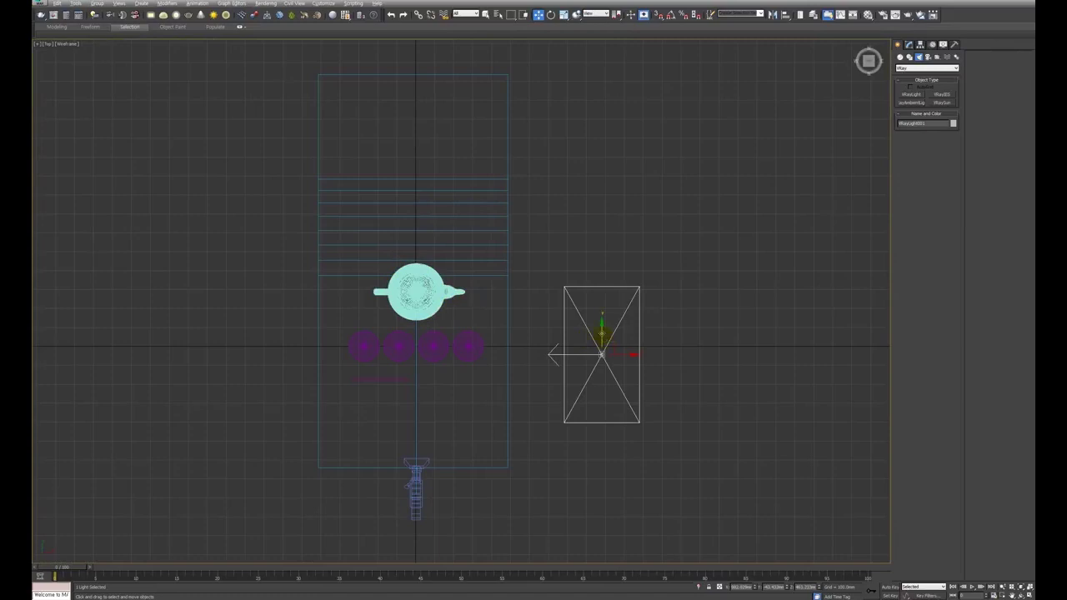
pyautogui.moveTo(603, 338); pyautogui.dragTo(603, 321)
pyautogui.click(660, 368)
# Step: Create a second V-Ray plane light on the teapot's handle side, with half-length 400 mm and half-width 350 mm
pyautogui.click(917, 93)
pyautogui.moveTo(179, 249); pyautogui.dragTo(301, 444)
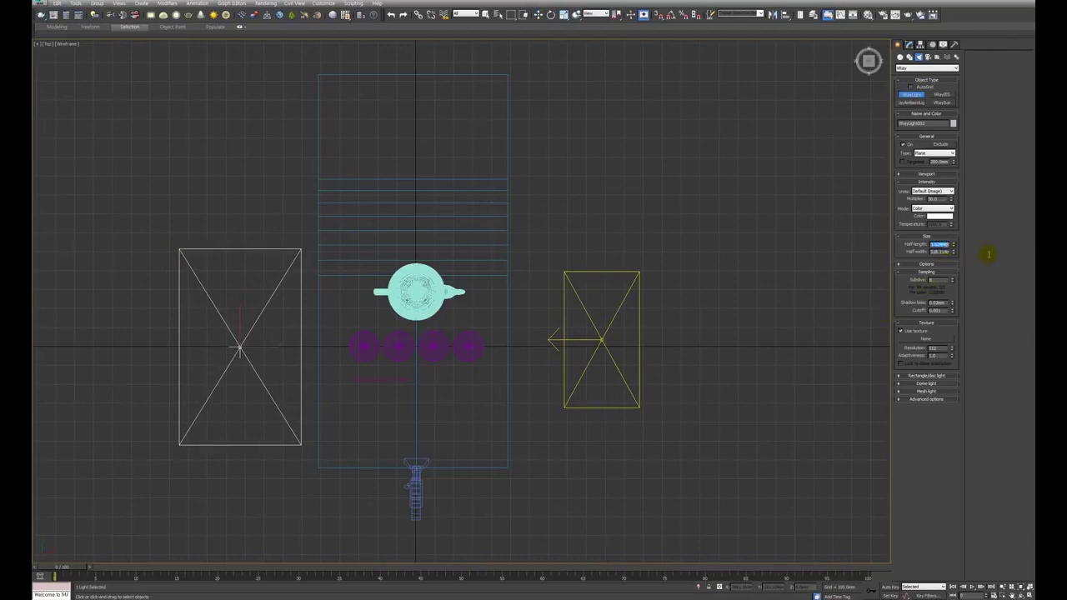
pyautogui.write('400')
pyautogui.press('Tab')
pyautogui.write('350')
pyautogui.press('Return')
pyautogui.rightClick(501, 305)
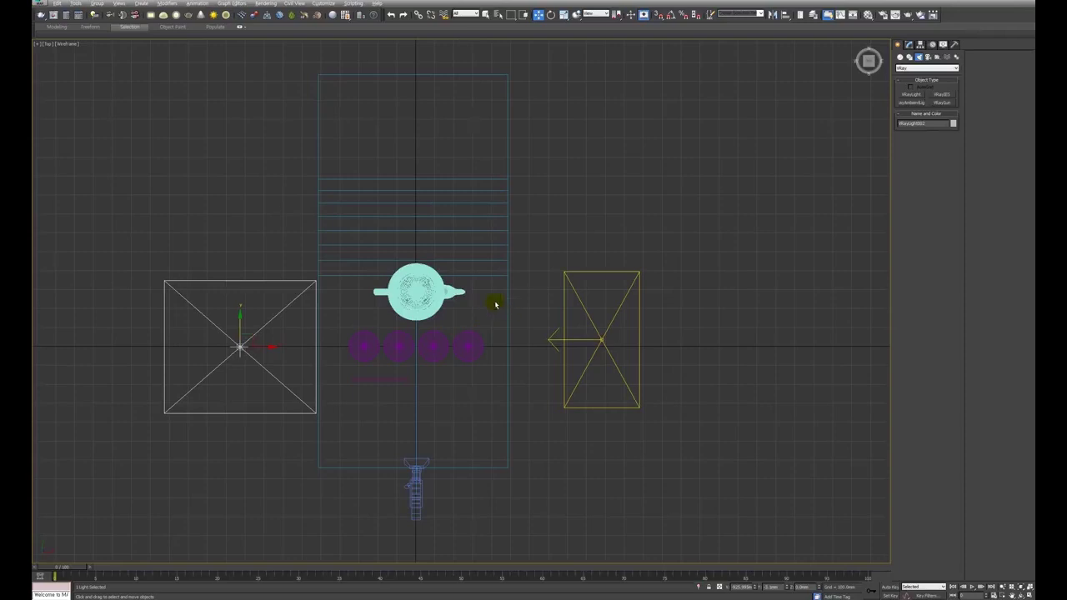
# Step: Tilt the handle-side light toward the objects in the Front view and raise it well above the teapot
pyautogui.hotkey('alt', 'w')
pyautogui.hotkey('alt', 'w')
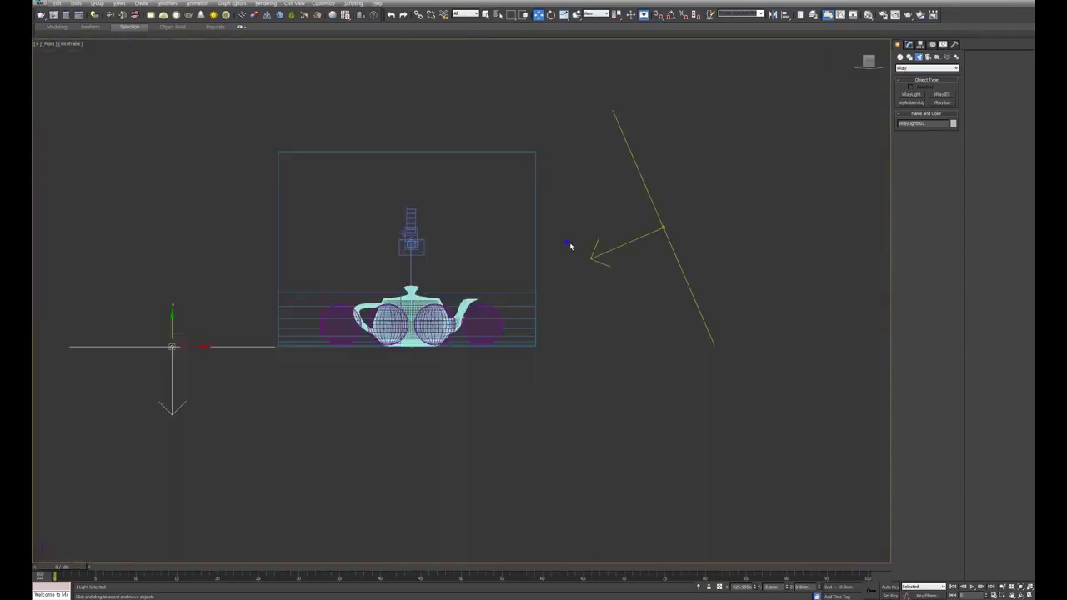
pyautogui.click(550, 15)
pyautogui.moveTo(187, 343); pyautogui.dragTo(180, 169)
pyautogui.press('w')
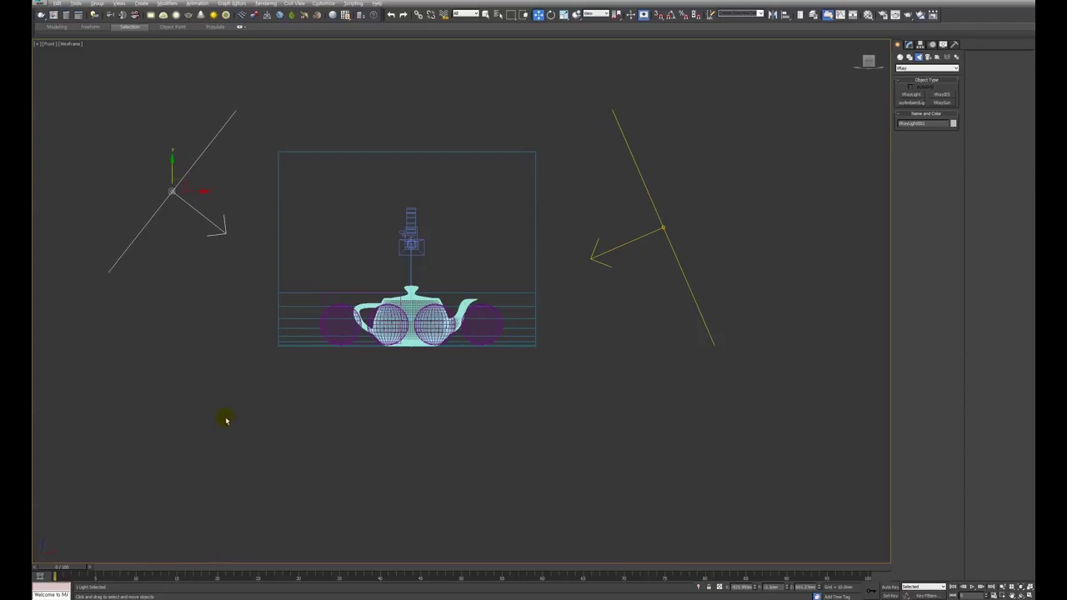
# Step: Turn the handle-side light toward the spheres in the Top view and move it forward to the camera side
pyautogui.hotkey('alt', 'w')
pyautogui.rightClick(197, 234)
pyautogui.hotkey('alt', 'w')
pyautogui.click(551, 15)
pyautogui.moveTo(269, 337); pyautogui.dragTo(247, 387)
pyautogui.rightClick(281, 303)
pyautogui.click(300, 310)
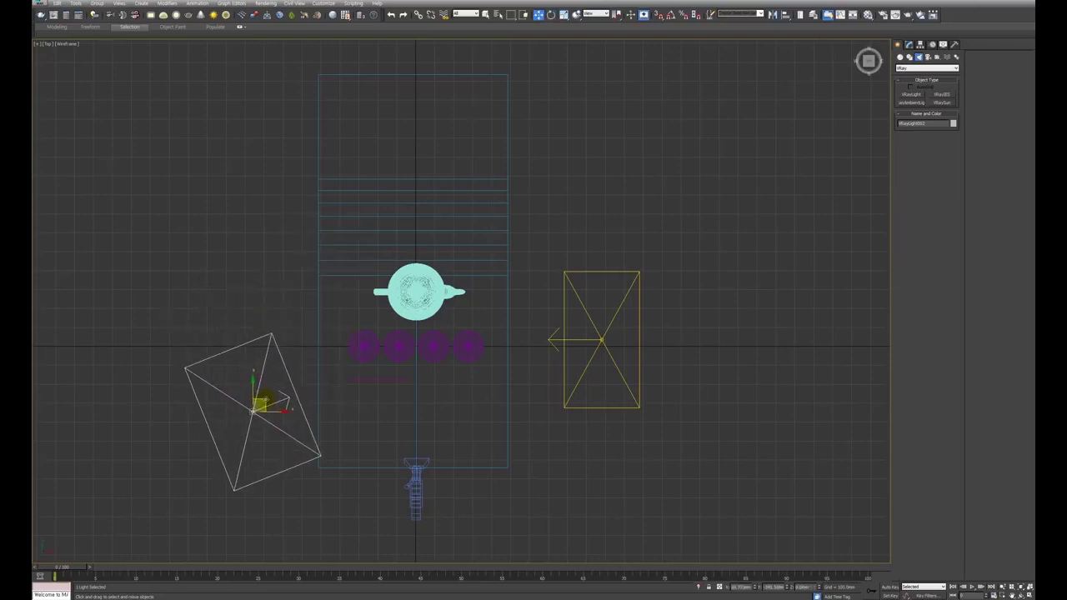
# Step: Assign the first default material to the backdrop, working in the maximized camera view
pyautogui.hotkey('alt', 'w')
pyautogui.rightClick(672, 420)
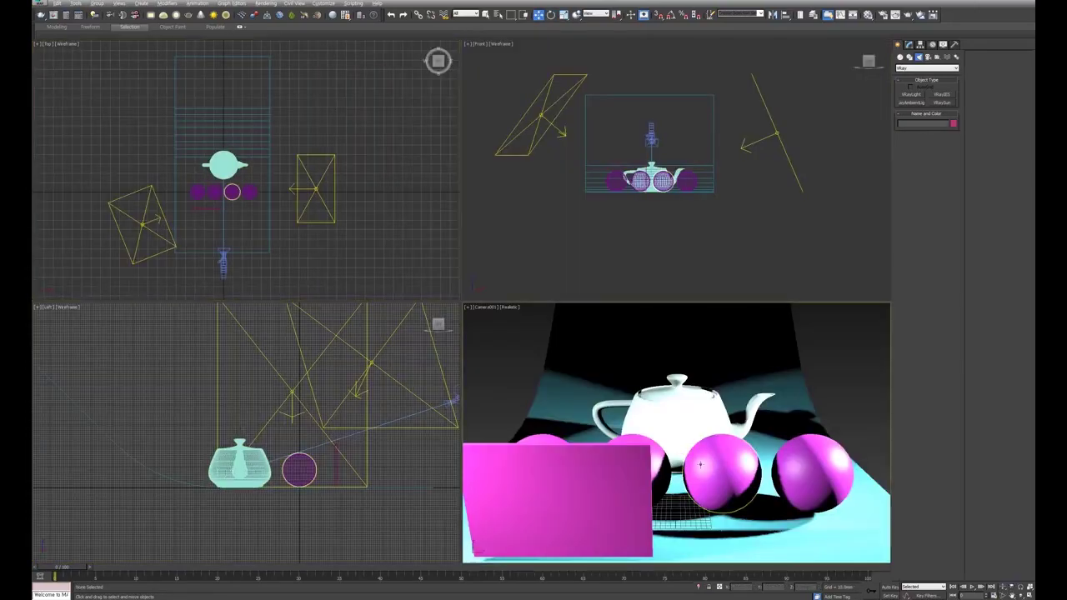
pyautogui.hotkey('alt', 'w')
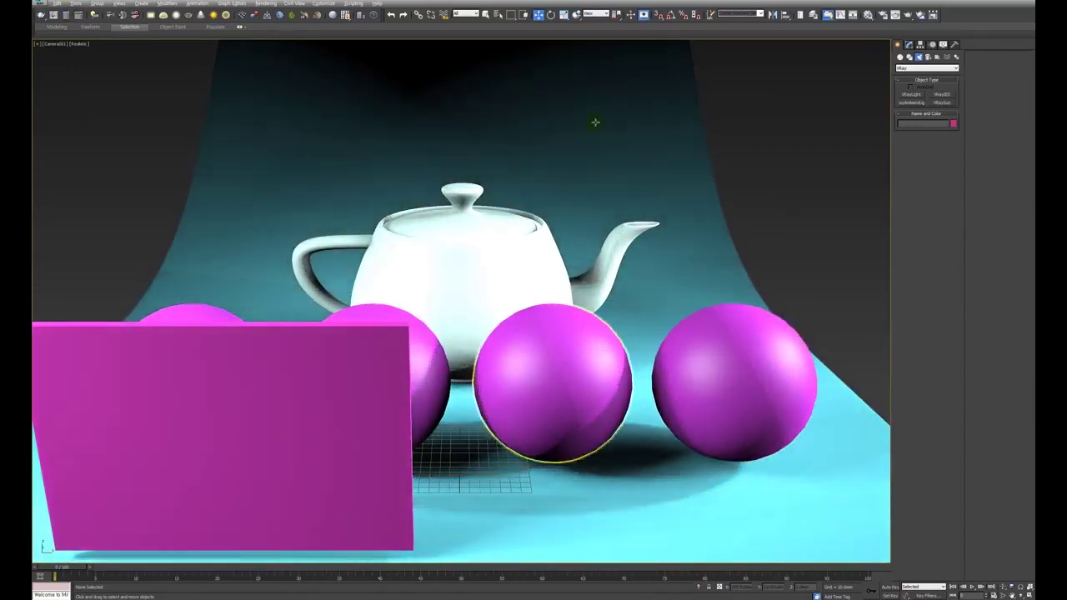
pyautogui.press('m')
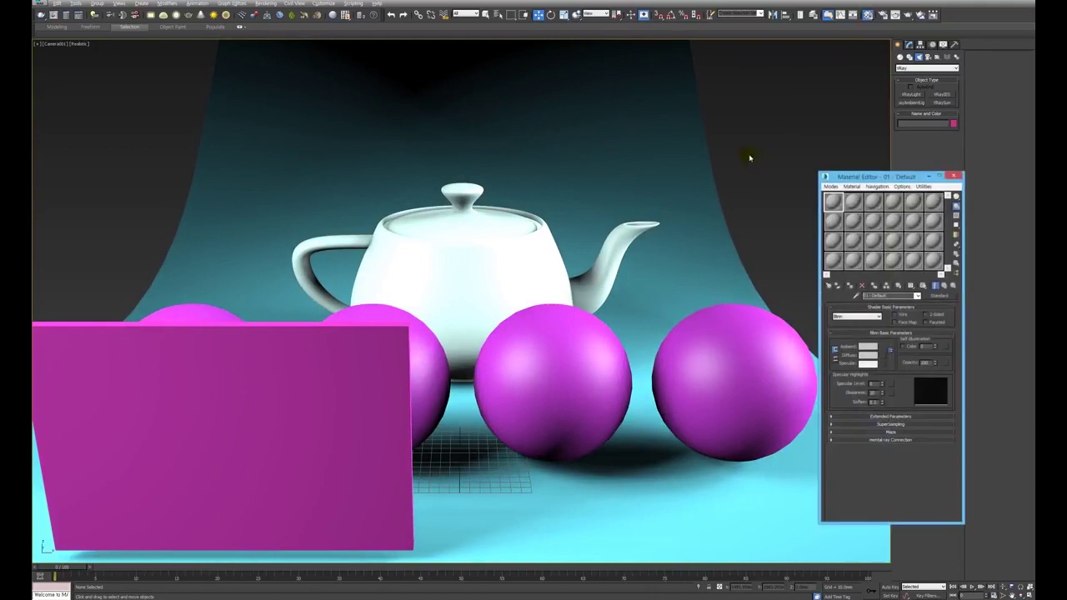
pyautogui.moveTo(858, 176); pyautogui.dragTo(824, 101)
pyautogui.click(698, 134)
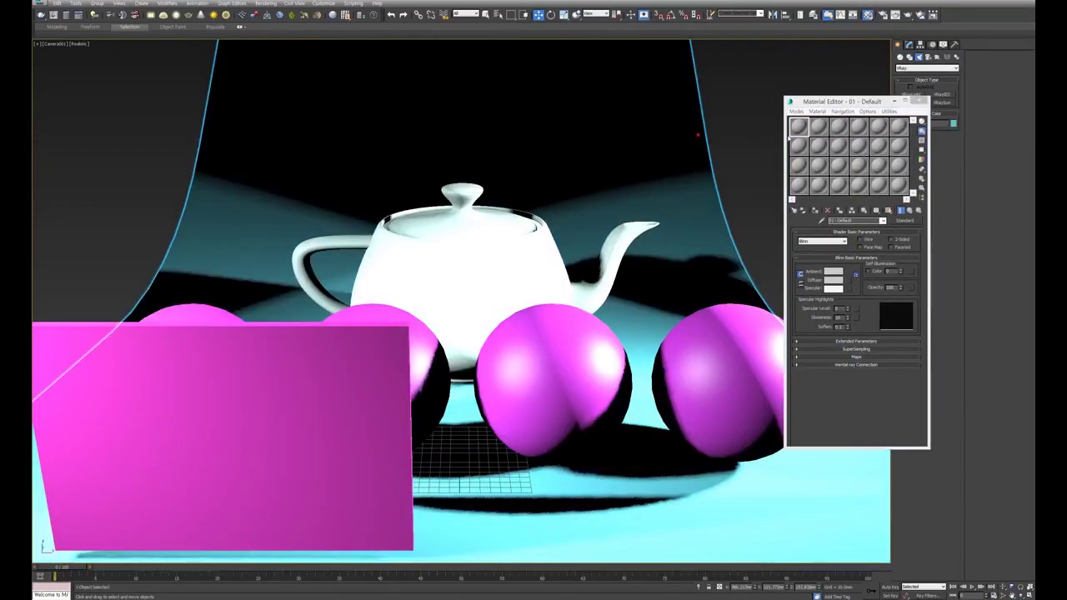
pyautogui.click(818, 211)
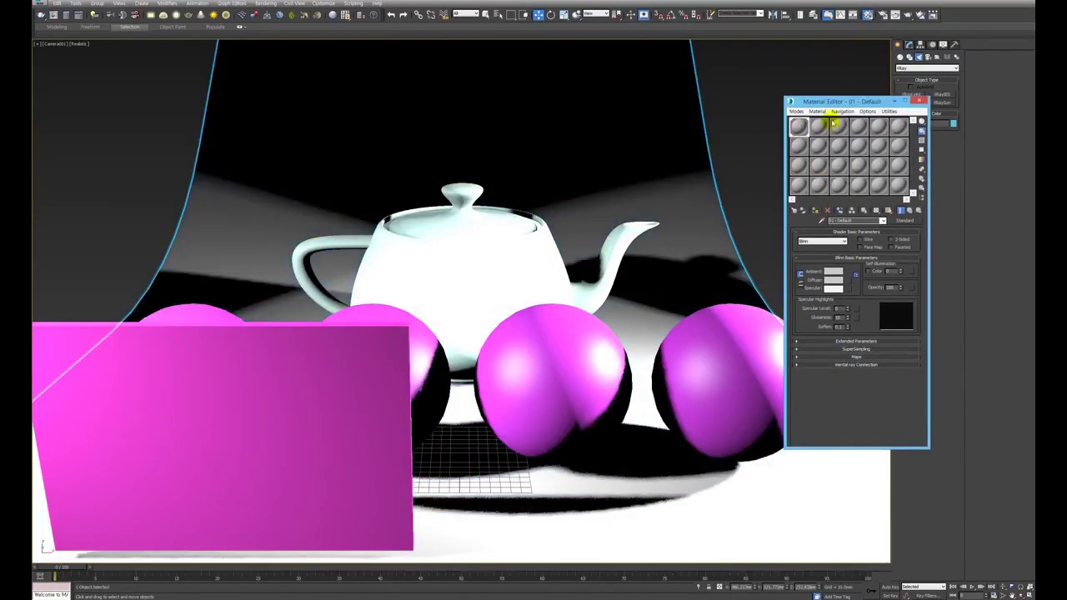
pyautogui.moveTo(837, 101); pyautogui.dragTo(880, 180)
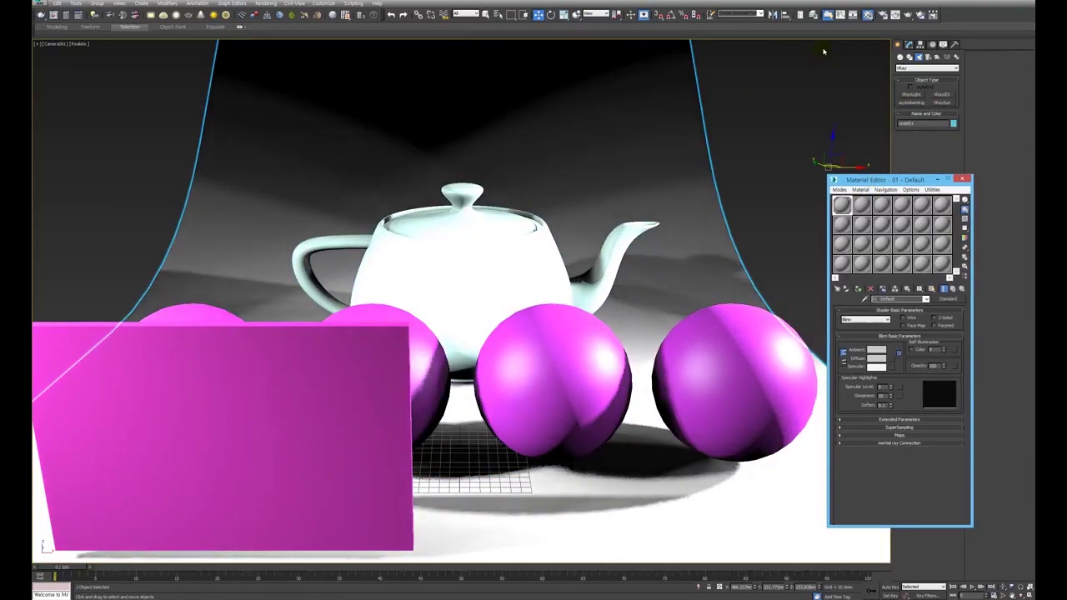
# Step: Set the V-Ray image sampler to Adaptive with the Catmull-Rom filter, and the color mapping type to Exponential
pyautogui.click(883, 16)
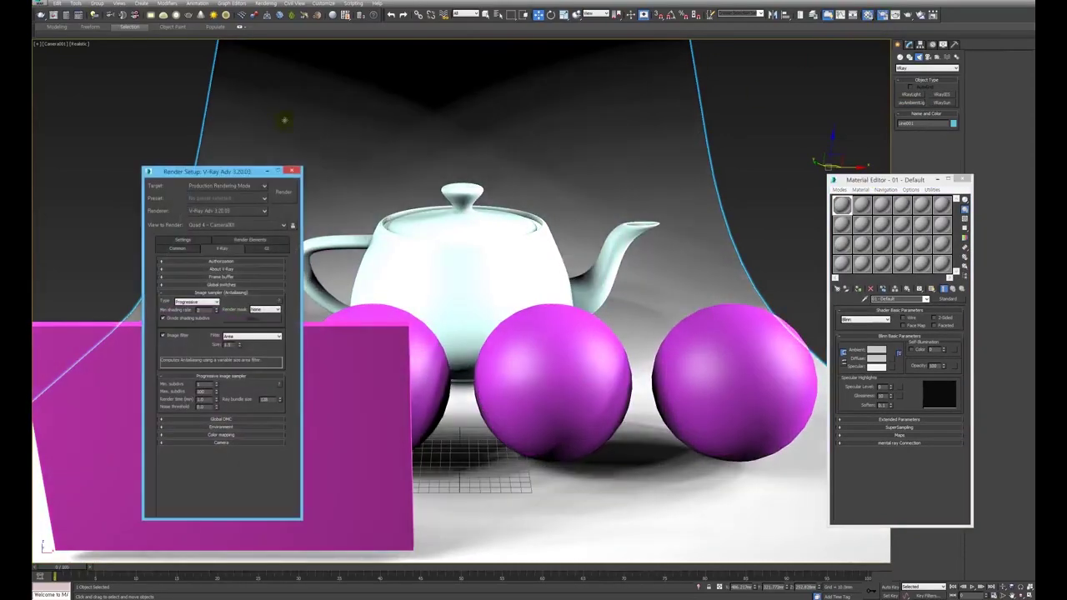
pyautogui.moveTo(241, 177); pyautogui.dragTo(464, 111)
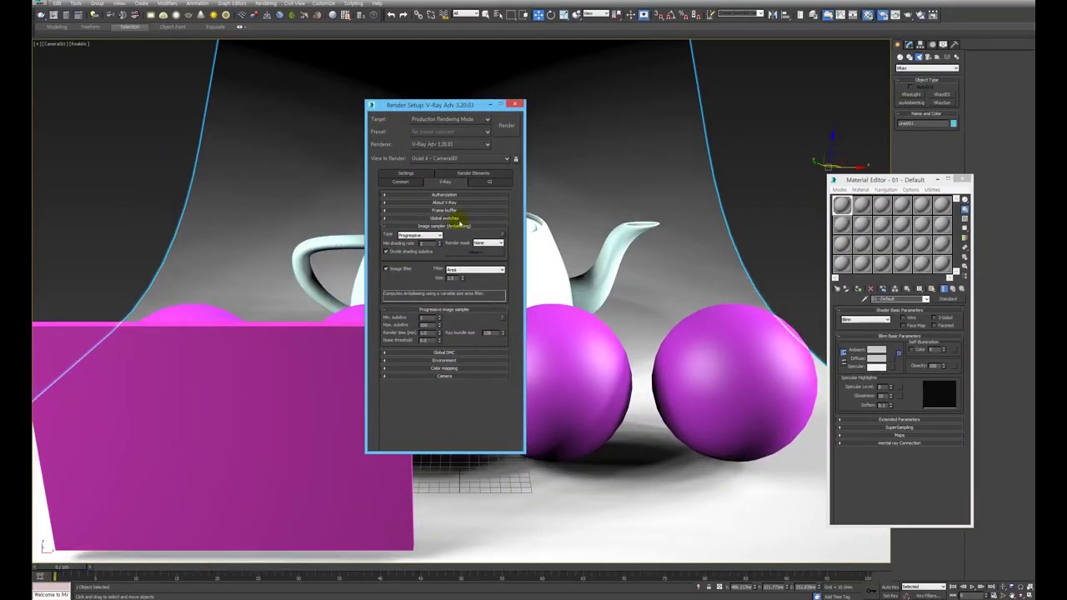
pyautogui.click(422, 237)
pyautogui.click(423, 249)
pyautogui.click(459, 271)
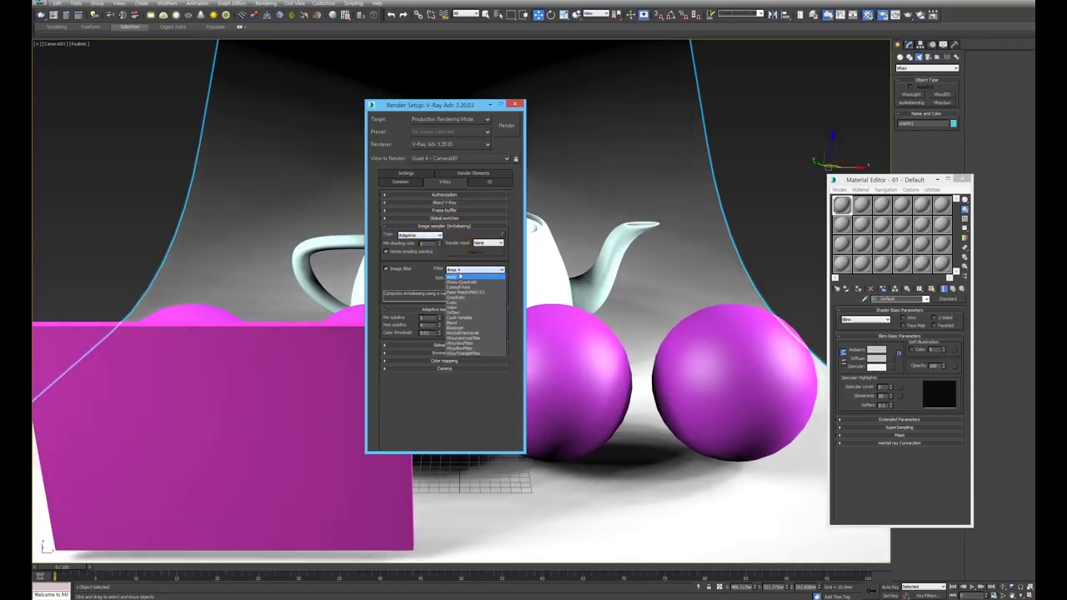
pyautogui.click(458, 292)
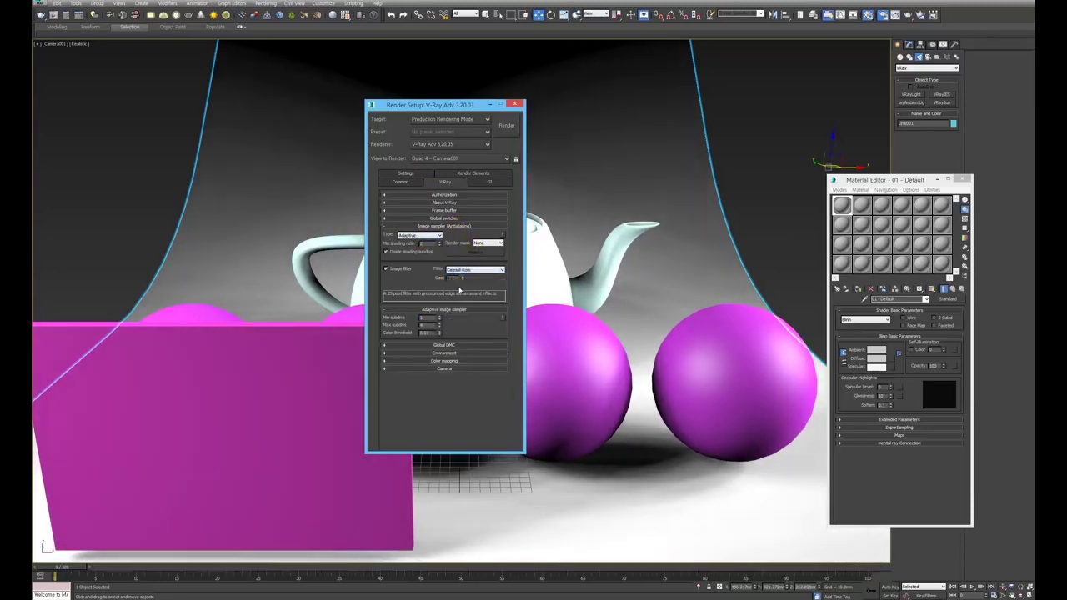
pyautogui.click(438, 370)
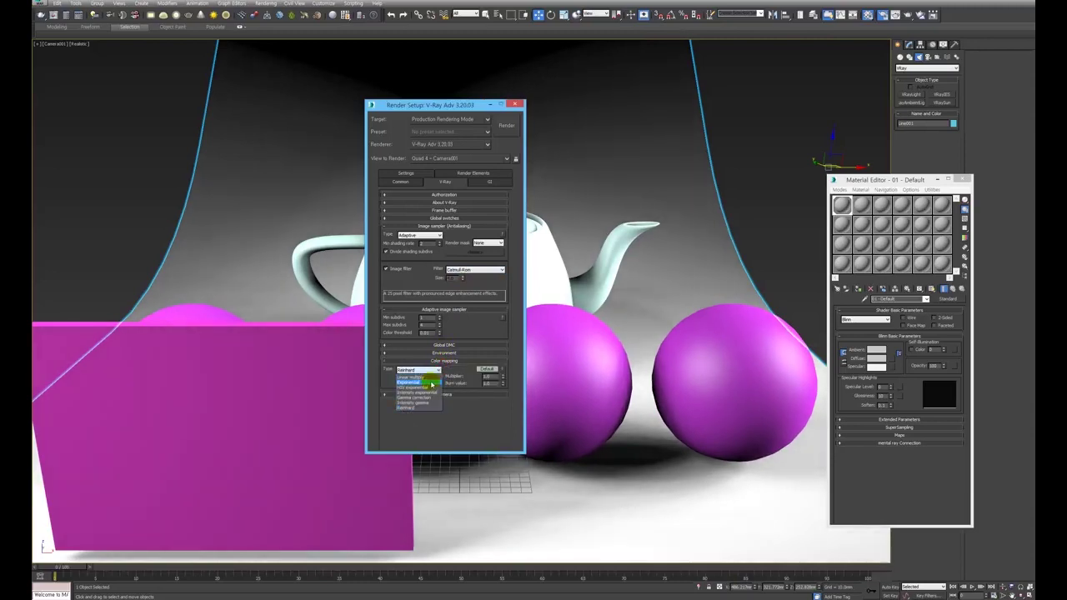
pyautogui.click(432, 382)
# Step: Enable global illumination with Irradiance map as primary and Brute force as secondary engine, using the Very low irradiance map preset
pyautogui.click(487, 183)
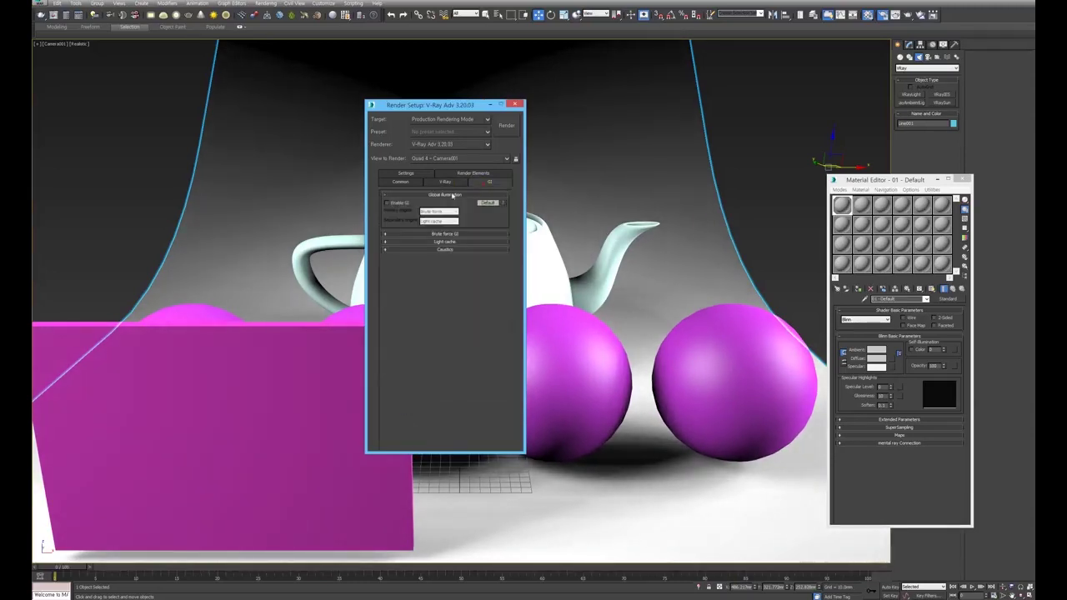
pyautogui.click(398, 203)
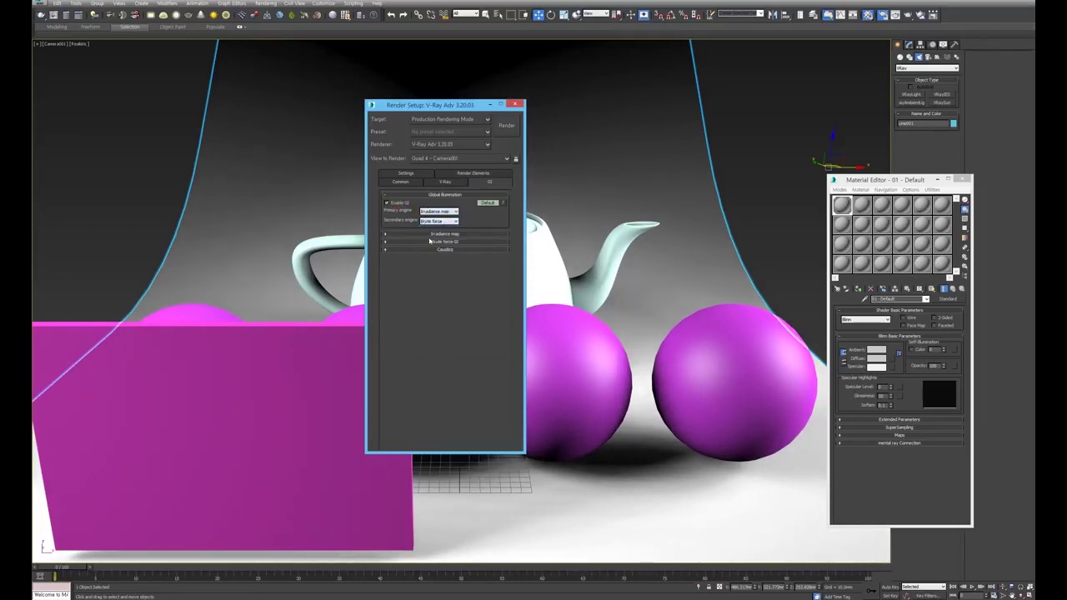
pyautogui.click(431, 235)
pyautogui.click(431, 243)
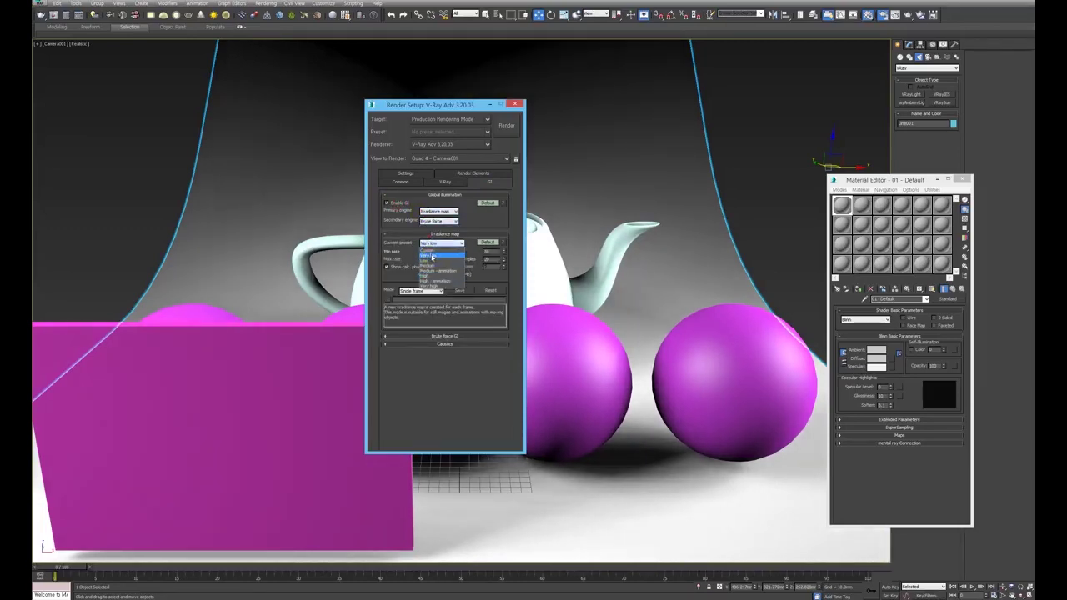
pyautogui.click(431, 255)
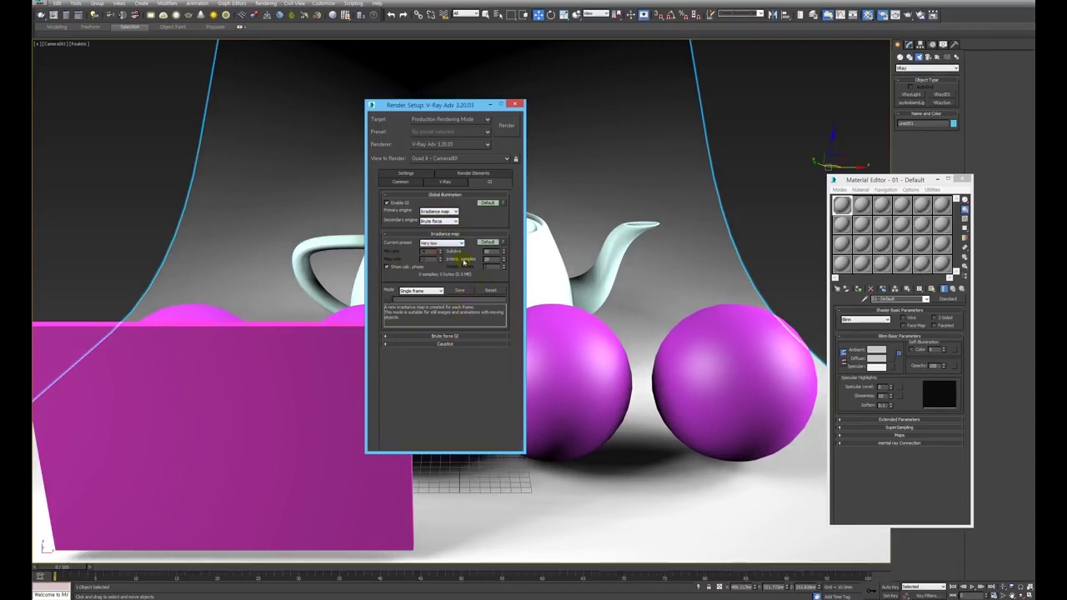
# Step: Set the output size to 800 × 600, then render the camera view
pyautogui.moveTo(489, 107); pyautogui.dragTo(251, 102)
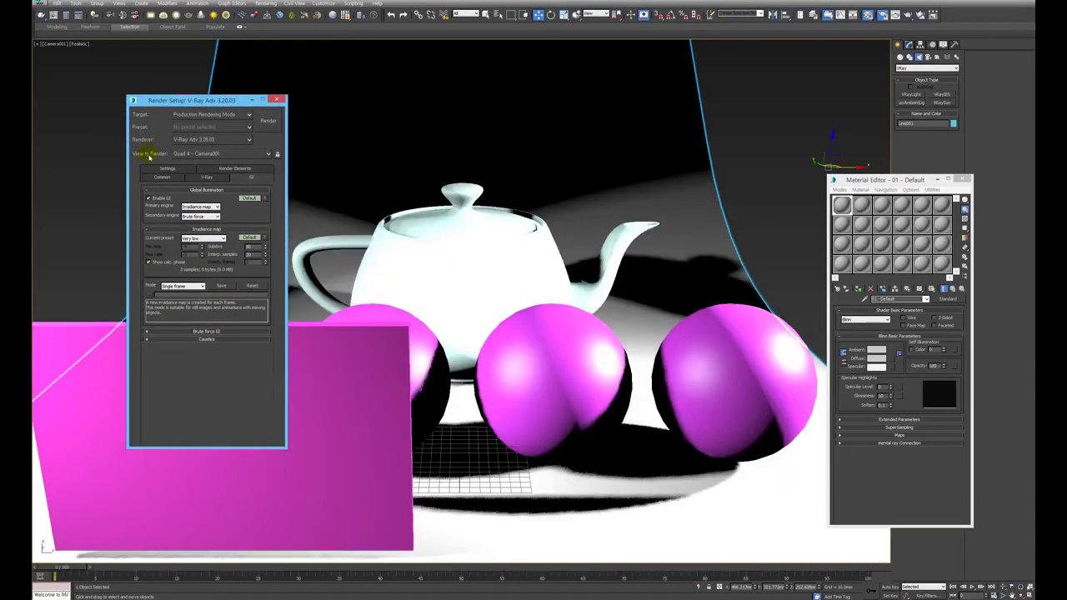
pyautogui.click(152, 179)
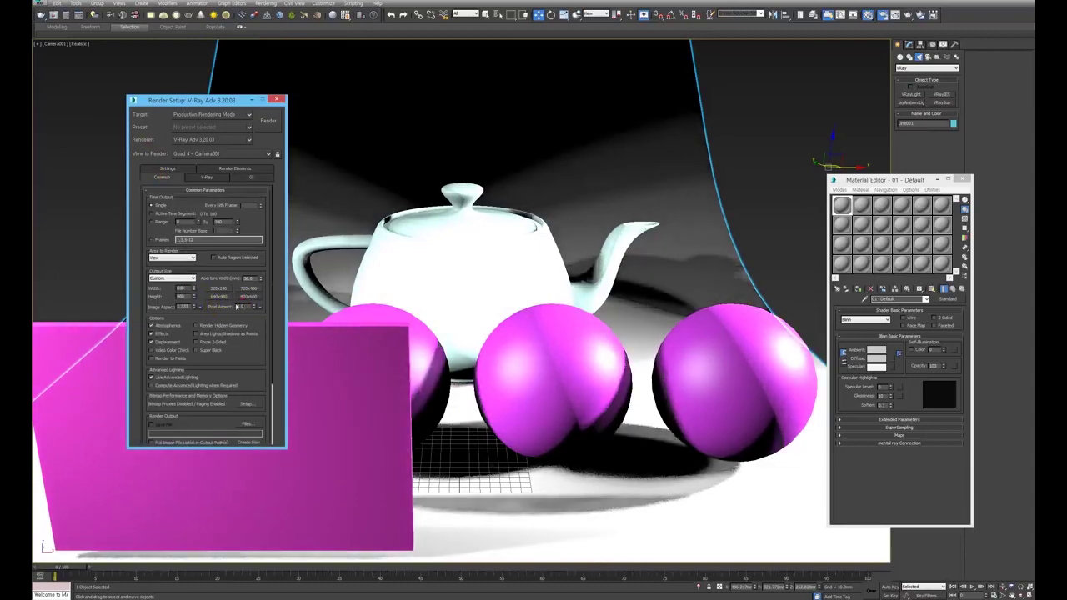
pyautogui.click(269, 124)
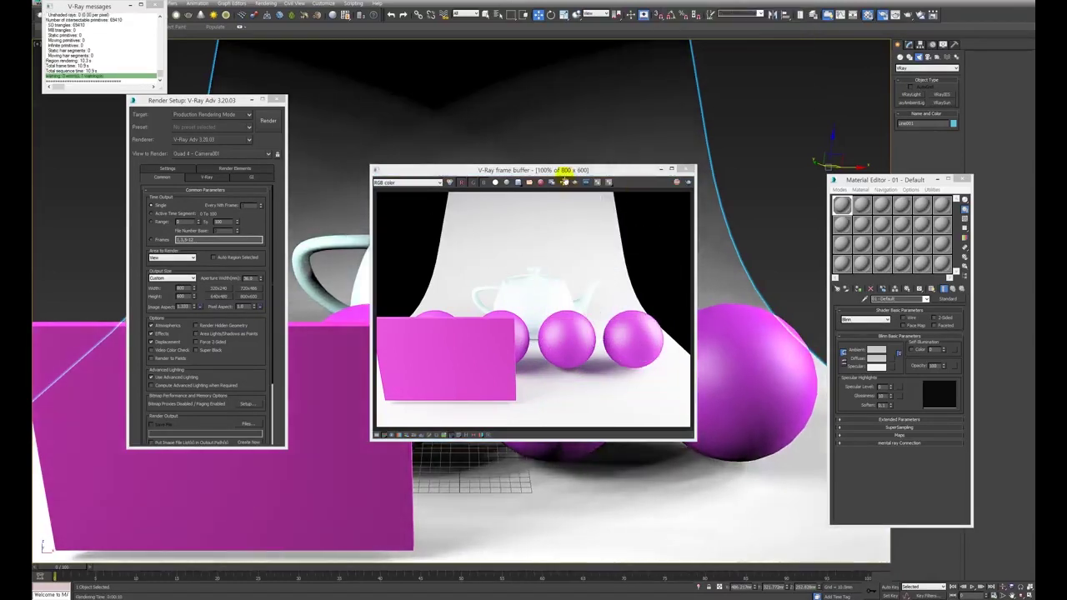
pyautogui.moveTo(567, 171); pyautogui.dragTo(682, 50)
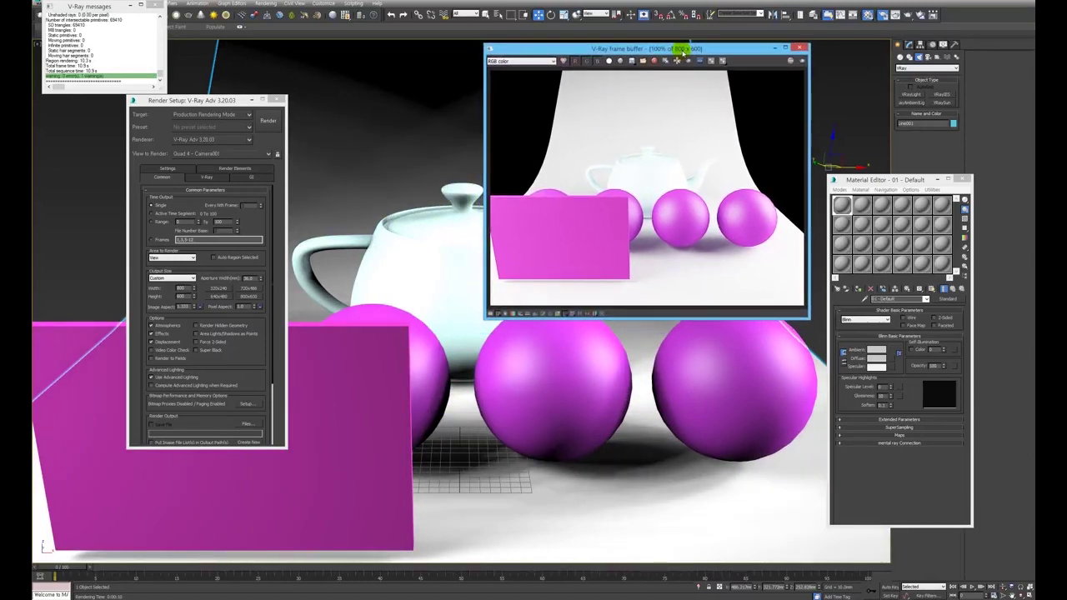
pyautogui.click(201, 179)
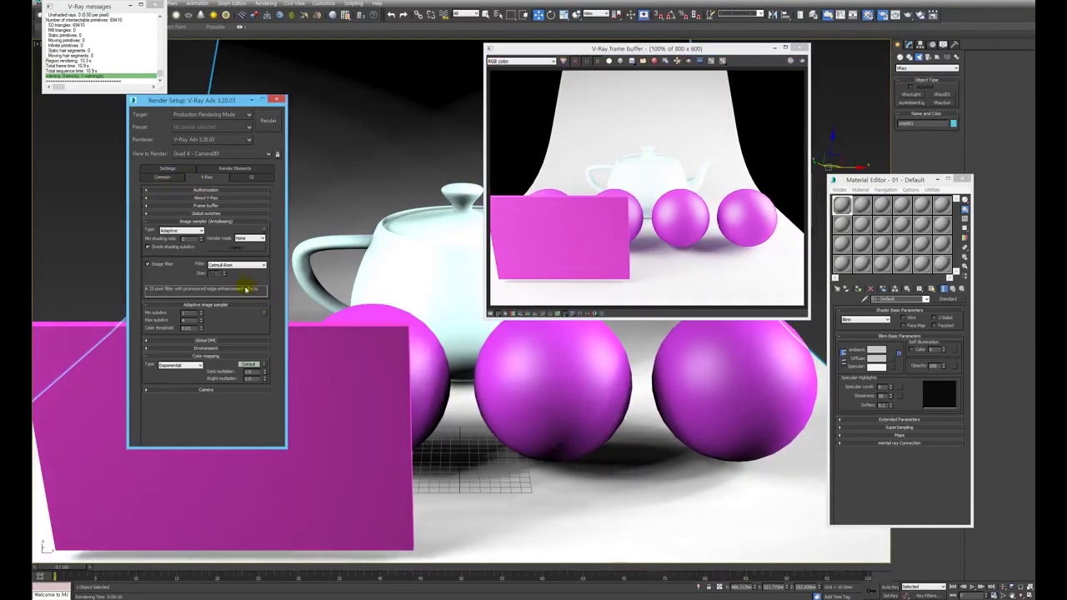
pyautogui.click(251, 178)
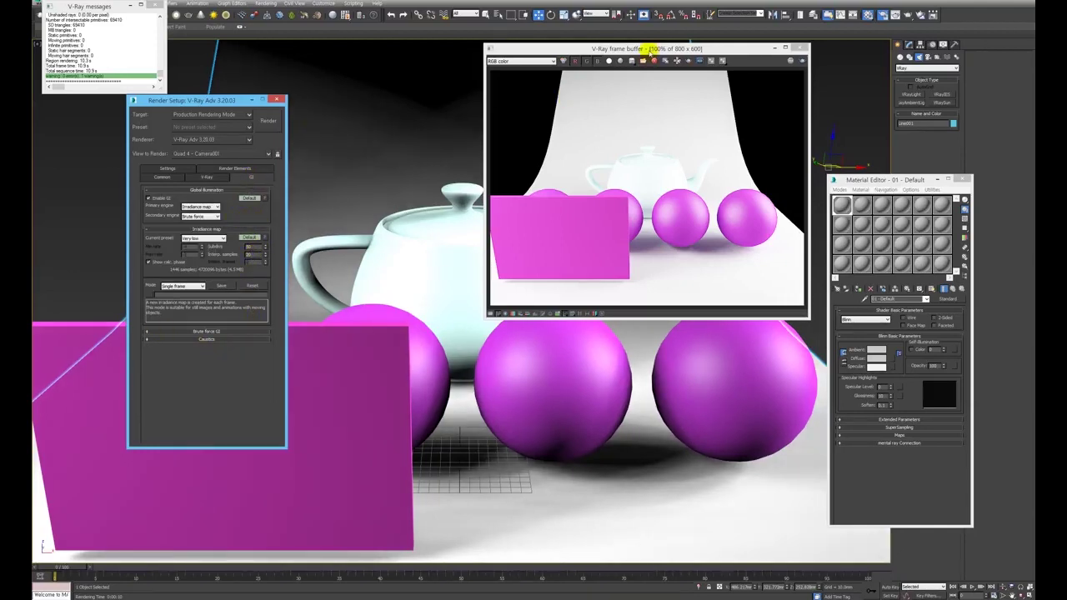
# Step: Assign the 07 - Default material to the teapot and change its material type to VRayMtl
pyautogui.moveTo(650, 51); pyautogui.dragTo(628, 343)
pyautogui.moveTo(735, 343); pyautogui.dragTo(646, 497)
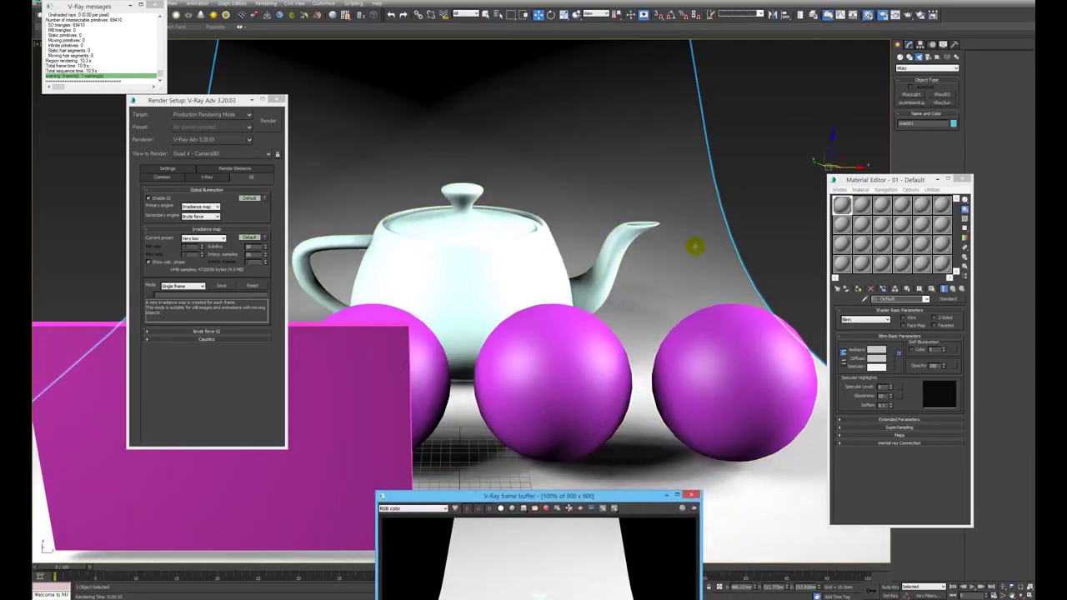
pyautogui.click(513, 257)
pyautogui.click(842, 224)
pyautogui.click(859, 289)
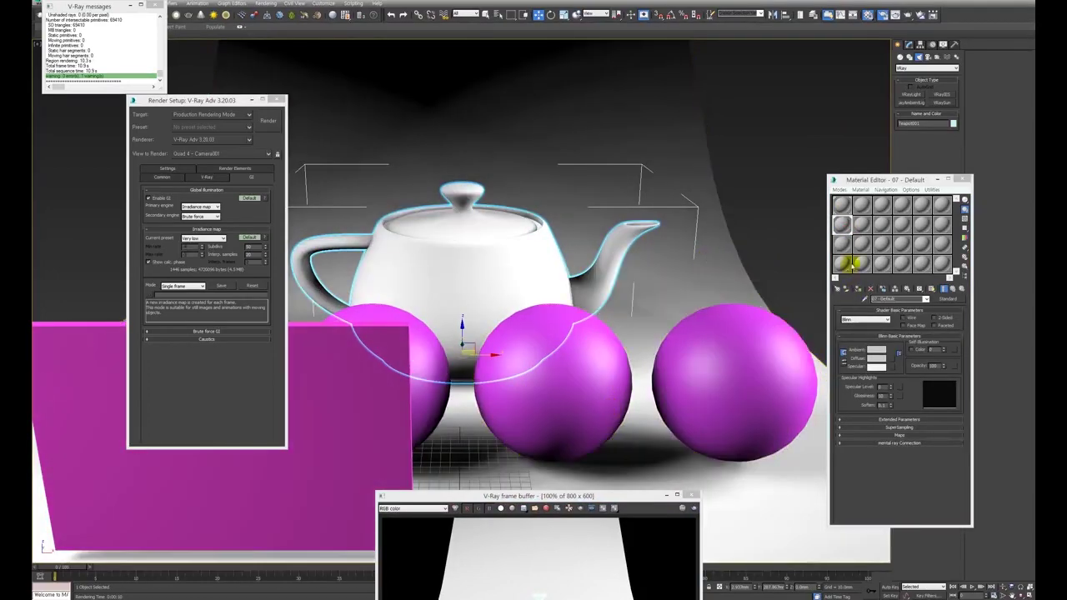
pyautogui.click(944, 300)
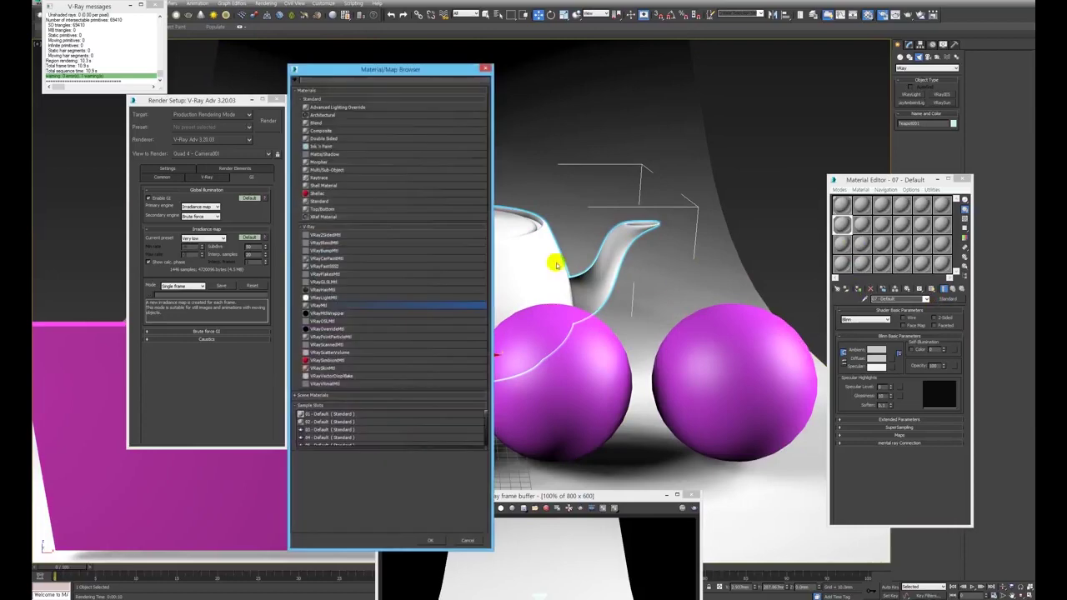
pyautogui.doubleClick(326, 305)
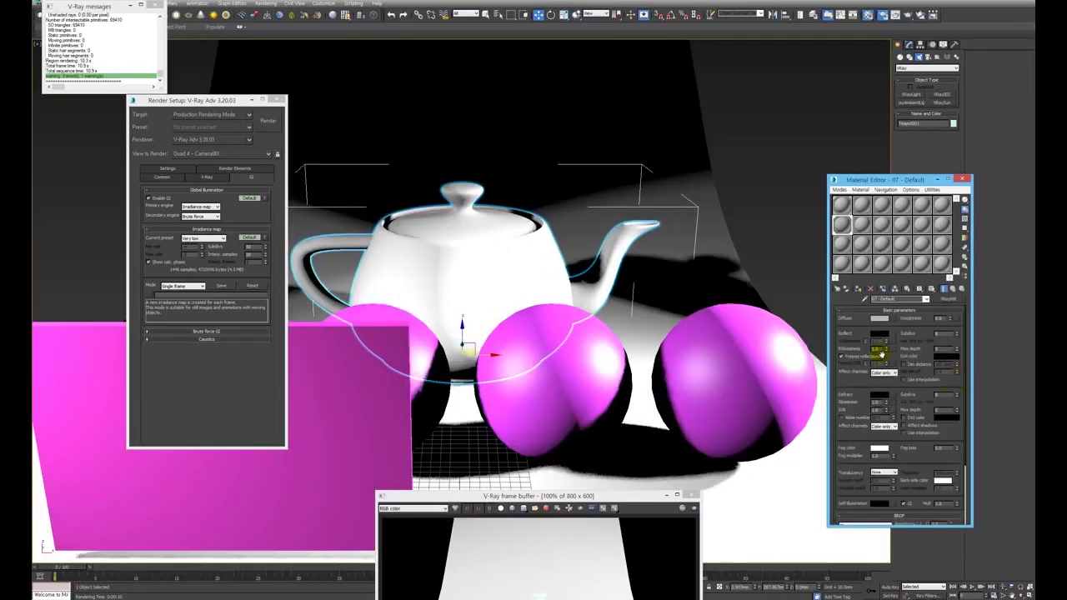
# Step: Give the teapot material a near-white diffuse color and a white reflection color, and unlock its Fresnel IOR
pyautogui.click(880, 321)
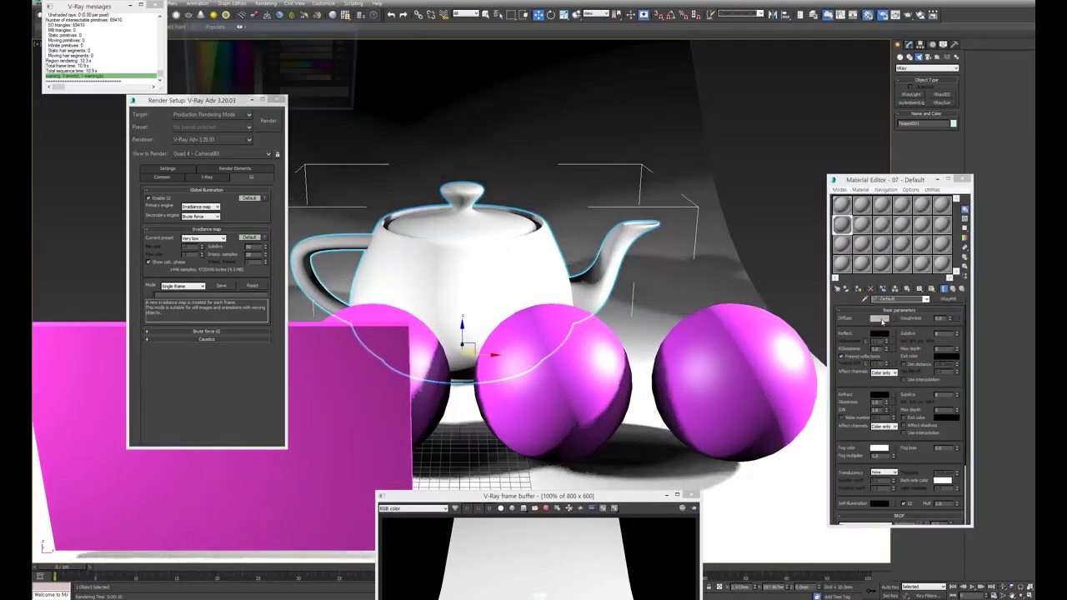
pyautogui.moveTo(264, 73); pyautogui.dragTo(263, 82)
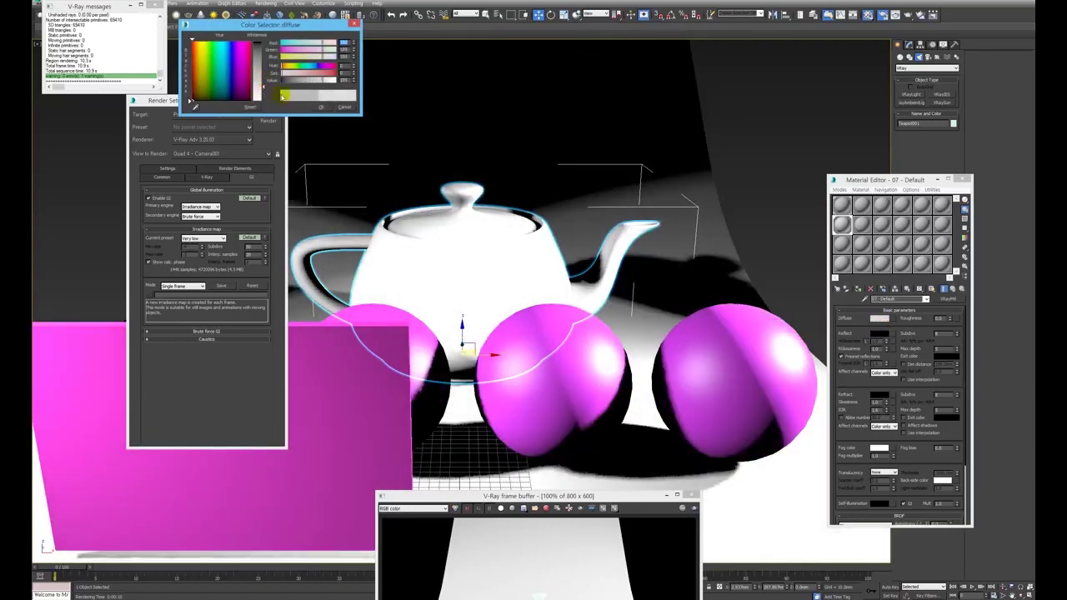
pyautogui.click(319, 109)
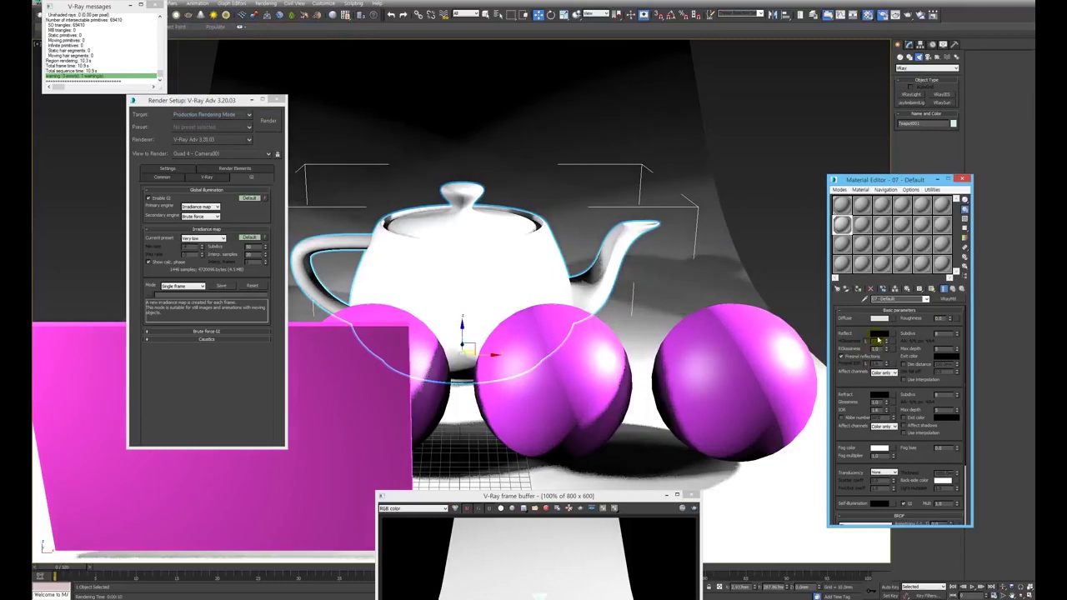
pyautogui.click(881, 333)
pyautogui.moveTo(256, 73); pyautogui.dragTo(256, 98)
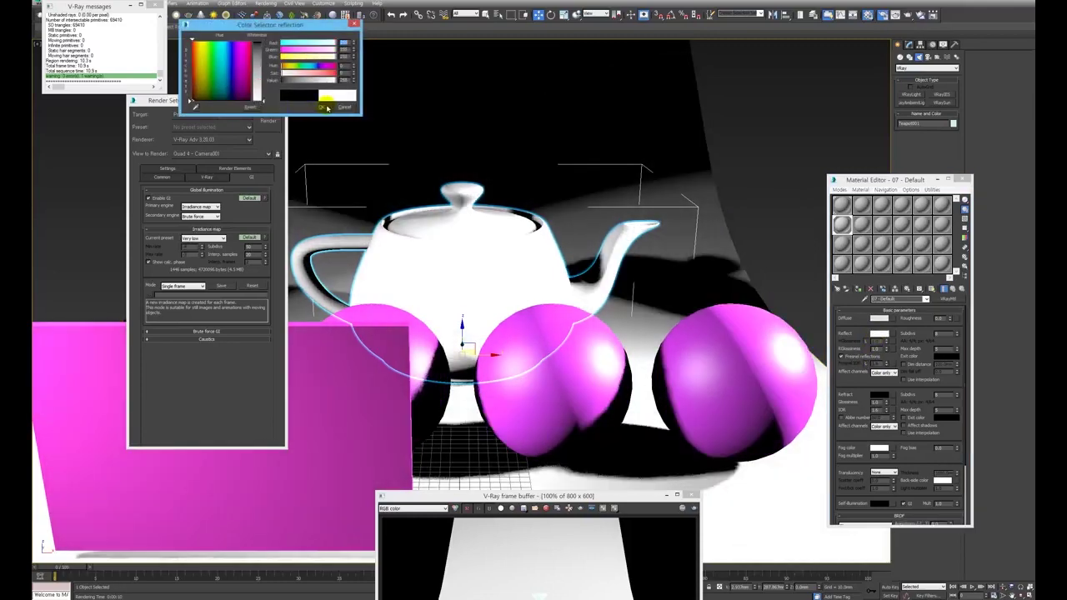
pyautogui.click(328, 105)
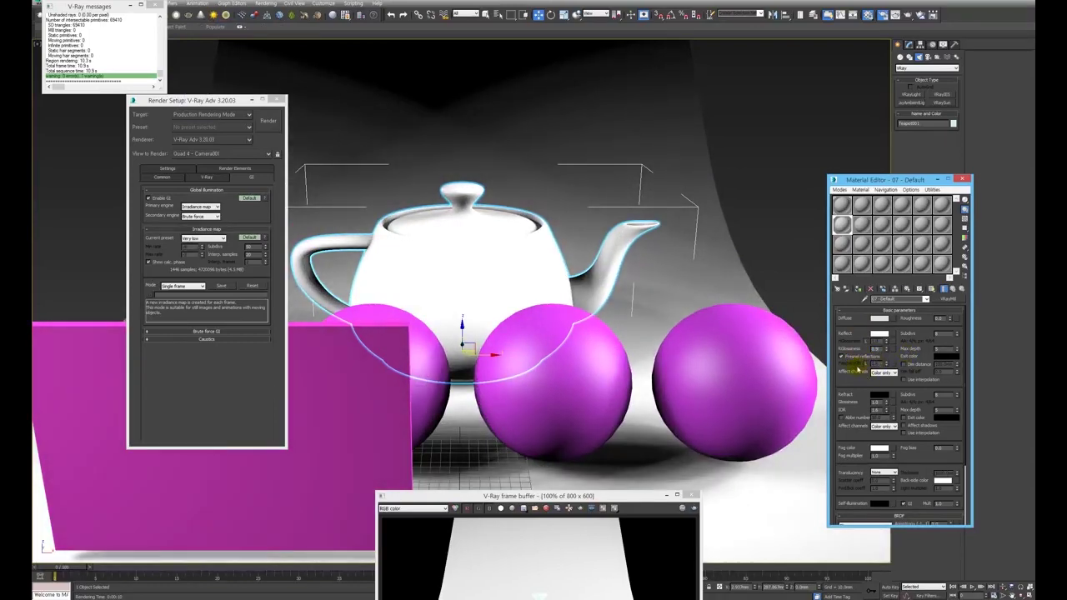
pyautogui.click(867, 364)
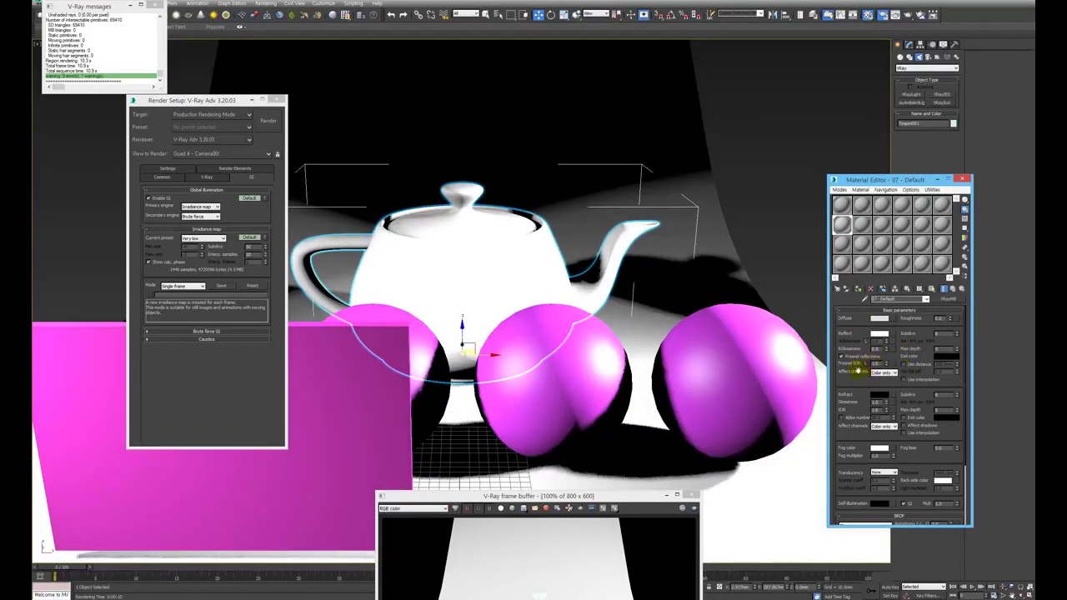
# Step: Render the camera view with the reflective teapot material and close the frame buffer
pyautogui.moveTo(565, 498); pyautogui.dragTo(657, 121)
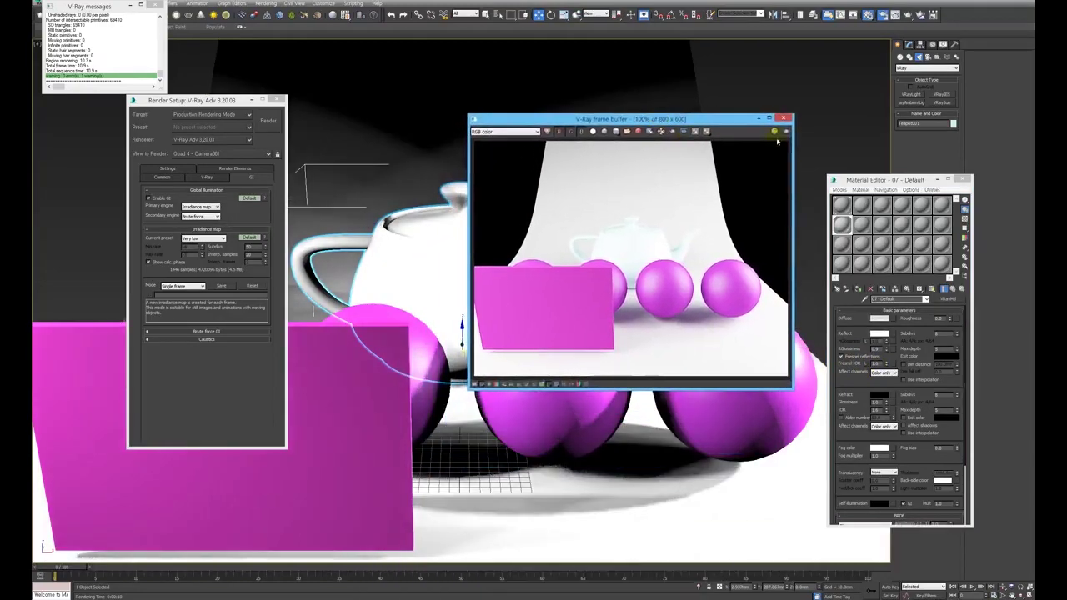
pyautogui.click(785, 131)
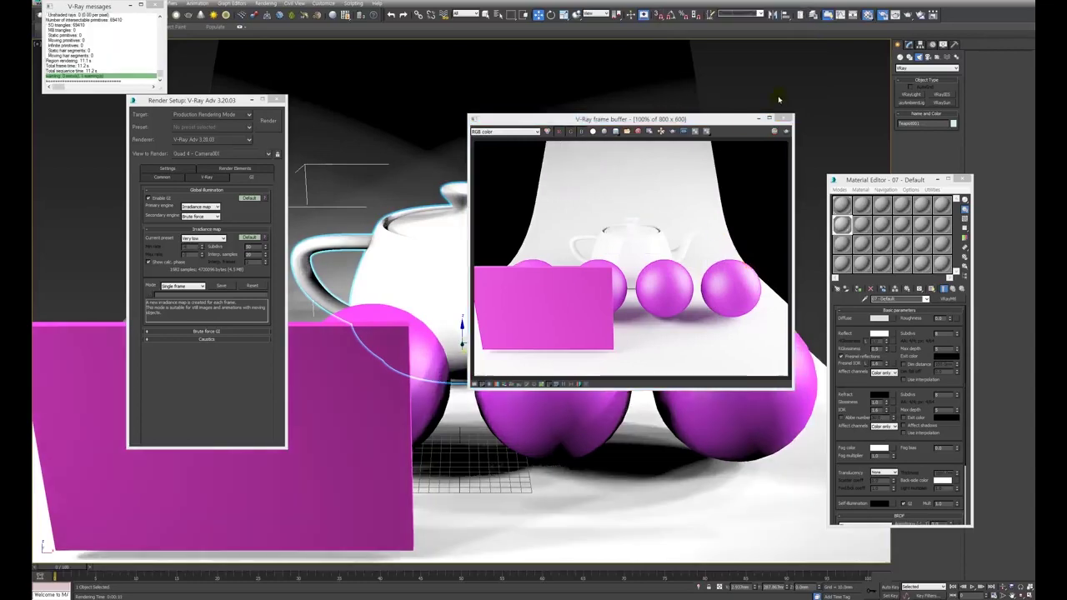
pyautogui.click(788, 119)
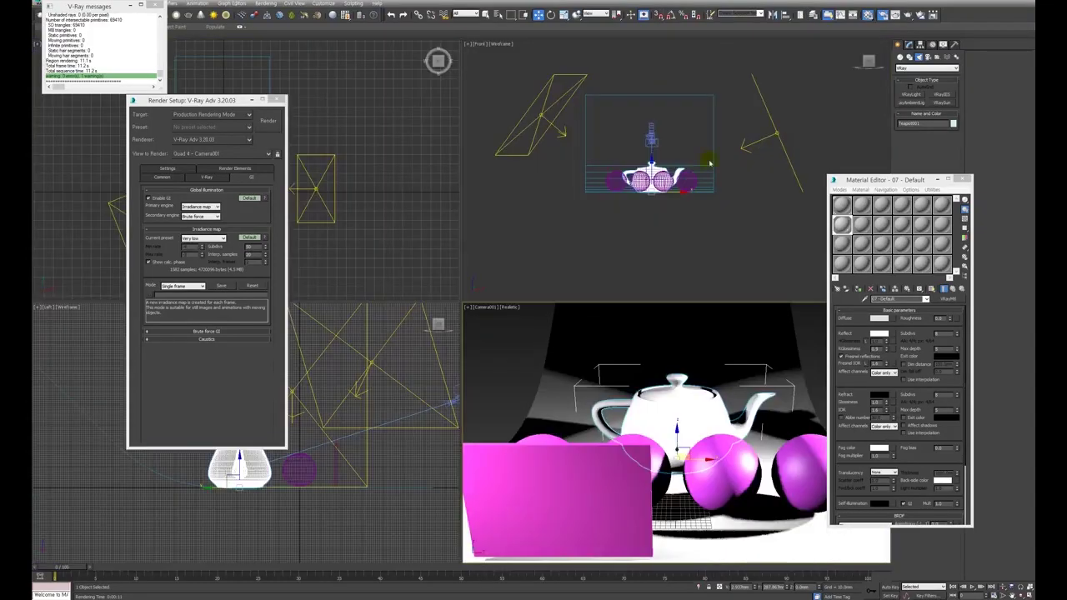
# Step: Set the handle-side light's intensity multiplier to 15 and lower the spout-side light's multiplier as well
pyautogui.click(542, 114)
pyautogui.moveTo(882, 179); pyautogui.dragTo(541, 232)
pyautogui.click(908, 45)
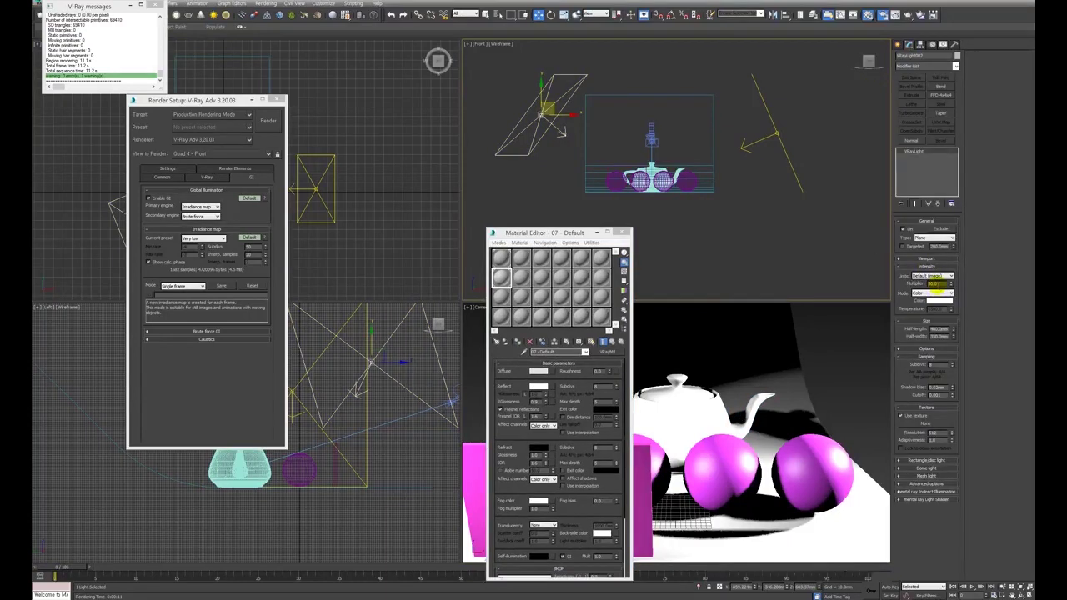
pyautogui.write('15')
pyautogui.press('Return')
pyautogui.click(776, 132)
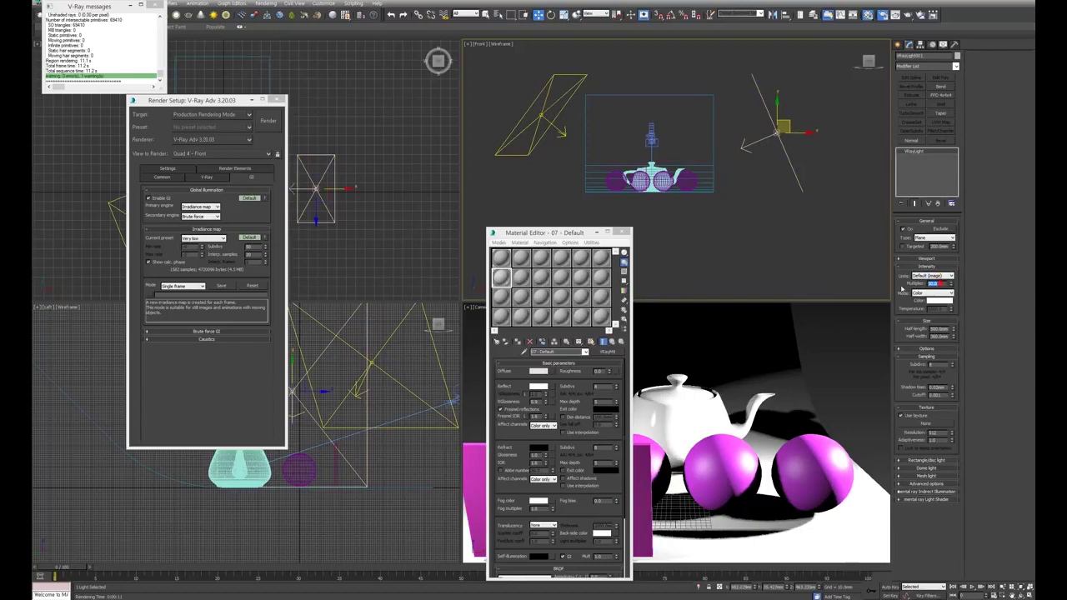
pyautogui.press('Return')
# Step: Maximize the camera view and render it with the dimmer lights
pyautogui.moveTo(554, 233); pyautogui.dragTo(794, 126)
pyautogui.rightClick(611, 343)
pyautogui.hotkey('alt', 'w')
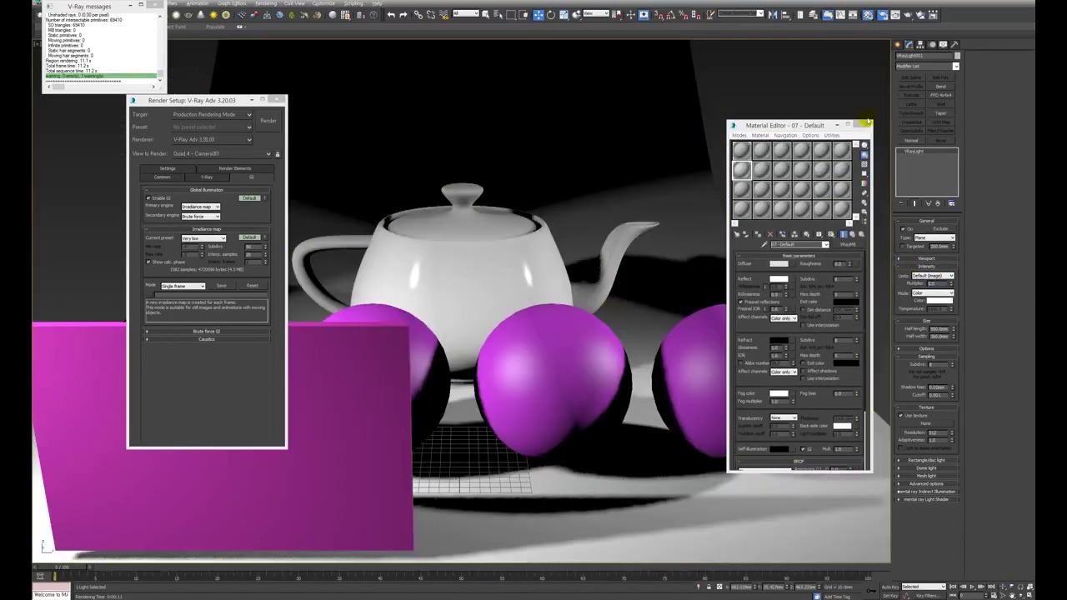
pyautogui.click(907, 15)
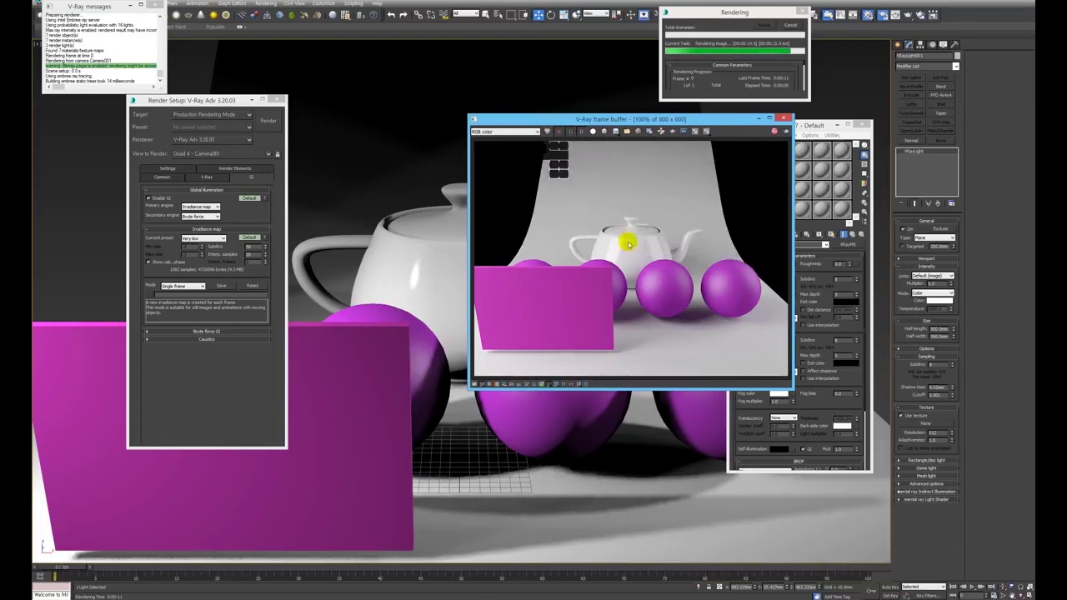
pyautogui.moveTo(709, 121); pyautogui.dragTo(690, 281)
# Step: Assign the 08 - Default material to the box and change its material type to VRayMtl
pyautogui.click(369, 381)
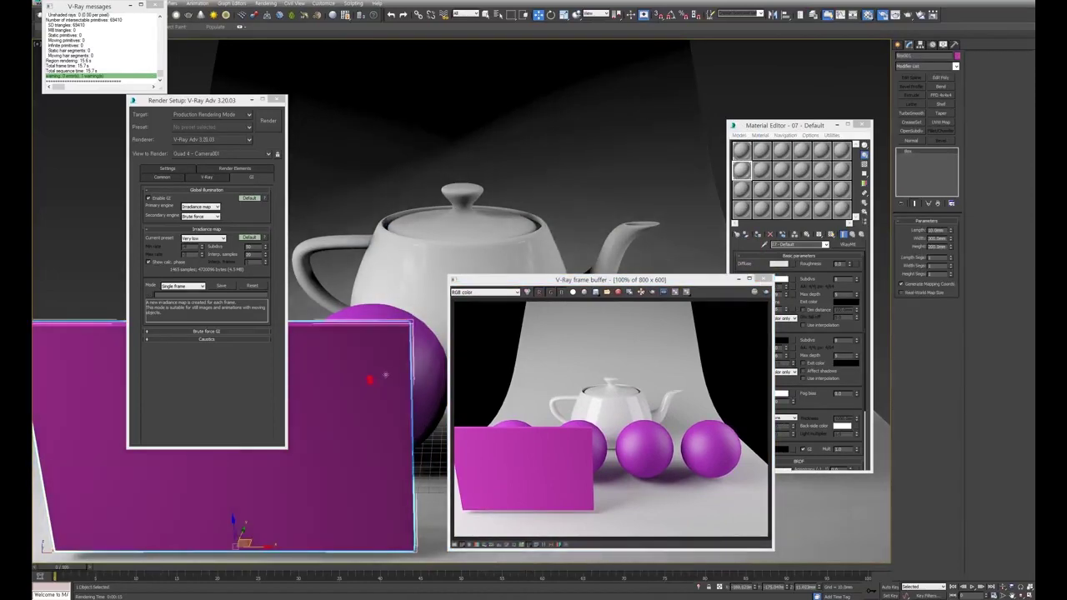
pyautogui.click(761, 169)
pyautogui.click(758, 236)
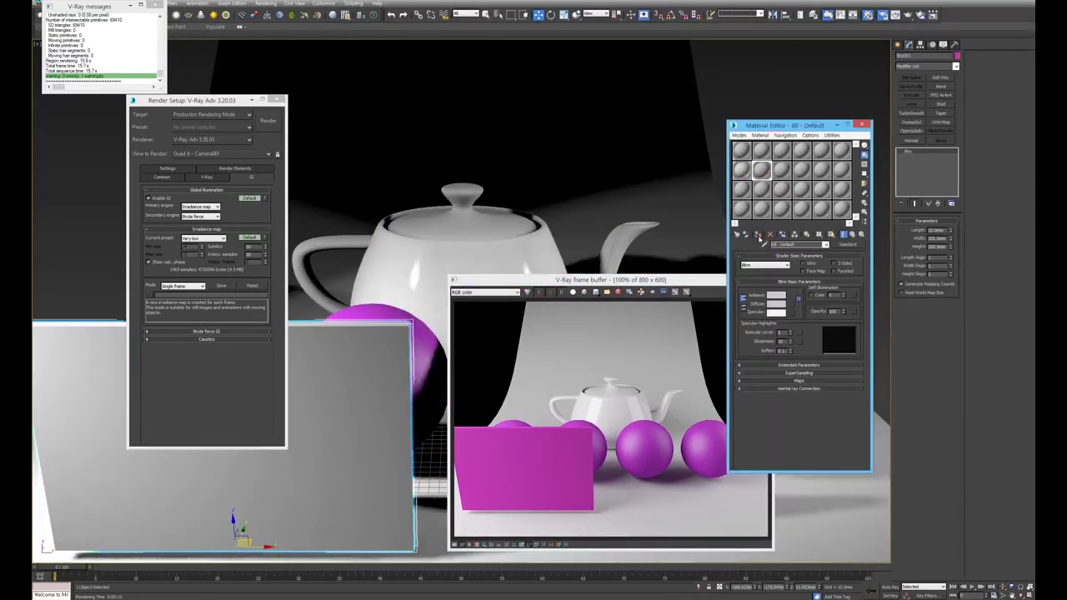
pyautogui.click(848, 245)
pyautogui.doubleClick(345, 306)
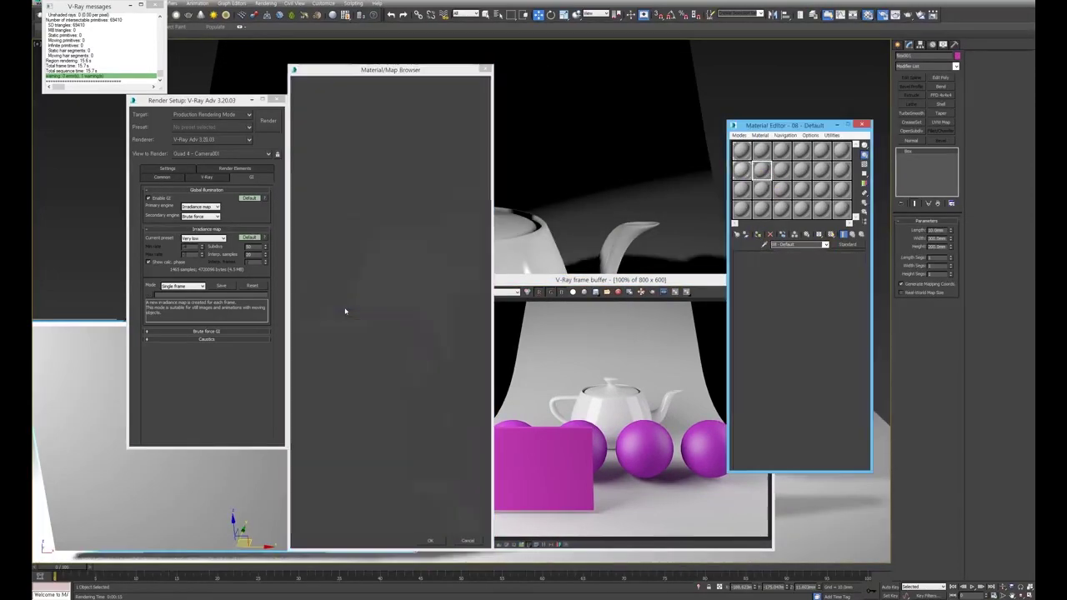
# Step: Make the box material glass-like with a black diffuse, dark gray reflection and white refraction color
pyautogui.click(779, 263)
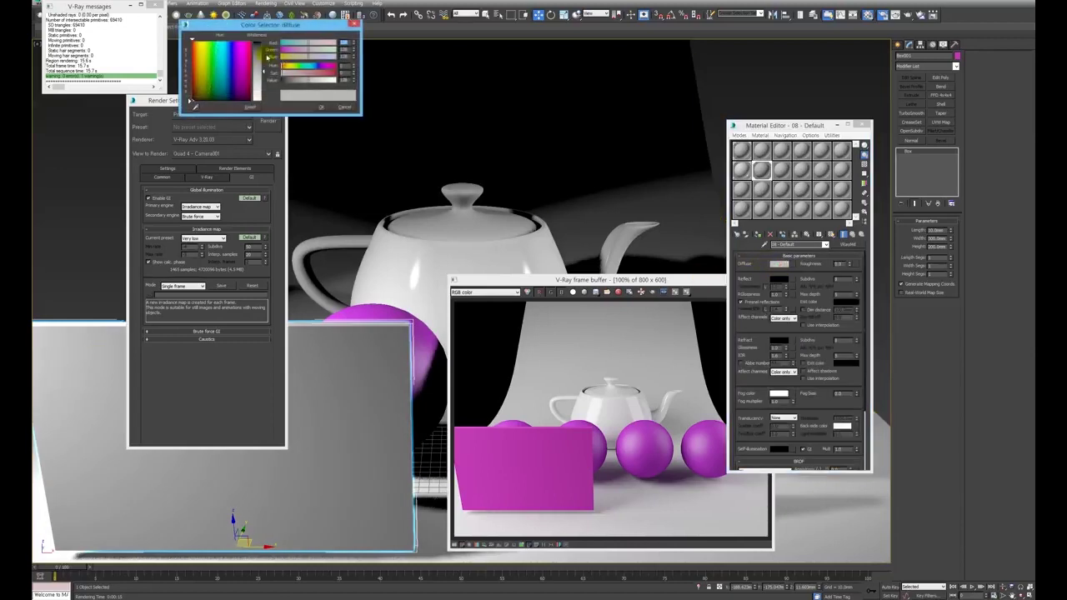
pyautogui.click(292, 79)
pyautogui.click(318, 108)
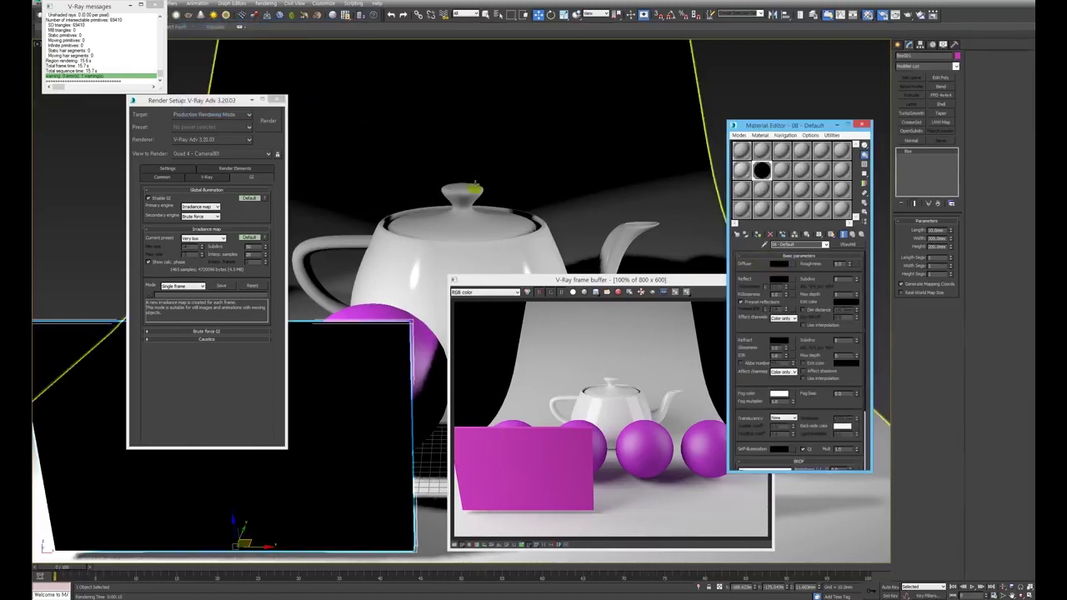
pyautogui.click(778, 279)
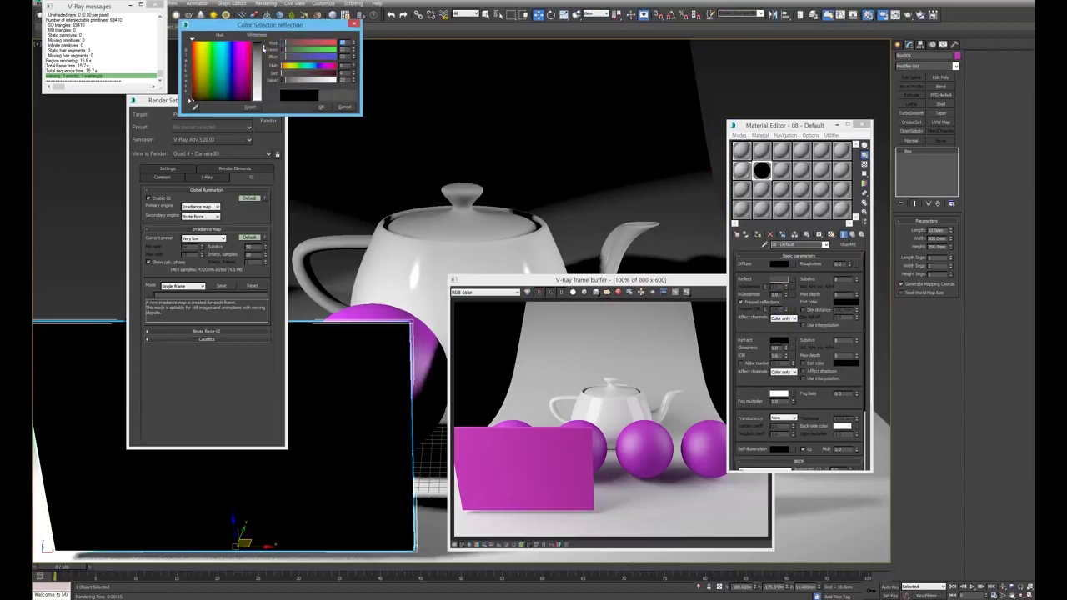
pyautogui.click(321, 107)
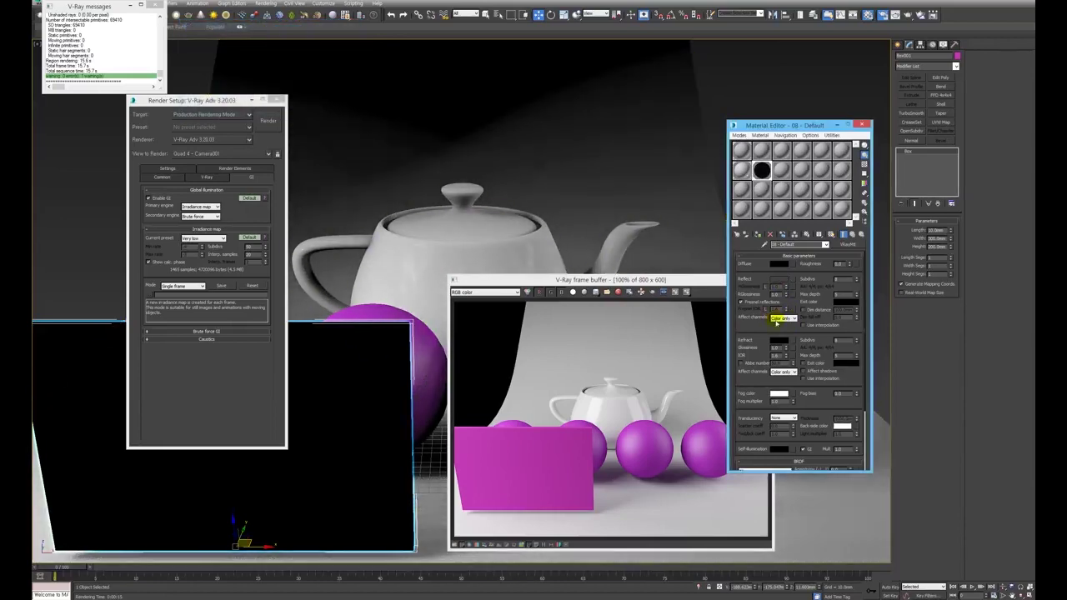
pyautogui.click(779, 341)
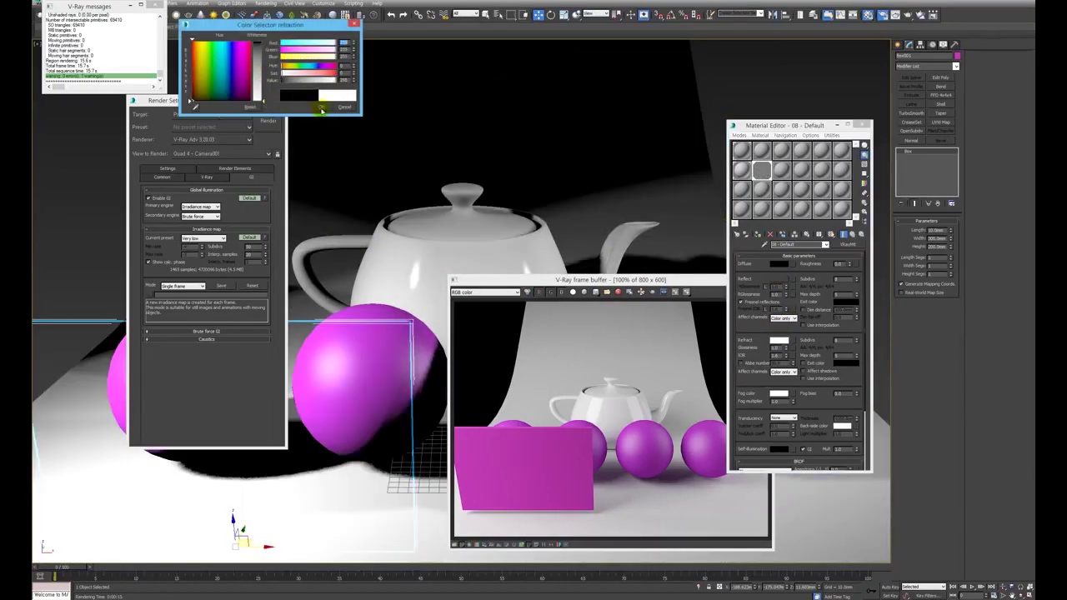
pyautogui.click(321, 107)
# Step: Render the camera view with the glass box and close the render settings
pyautogui.click(697, 284)
pyautogui.click(760, 292)
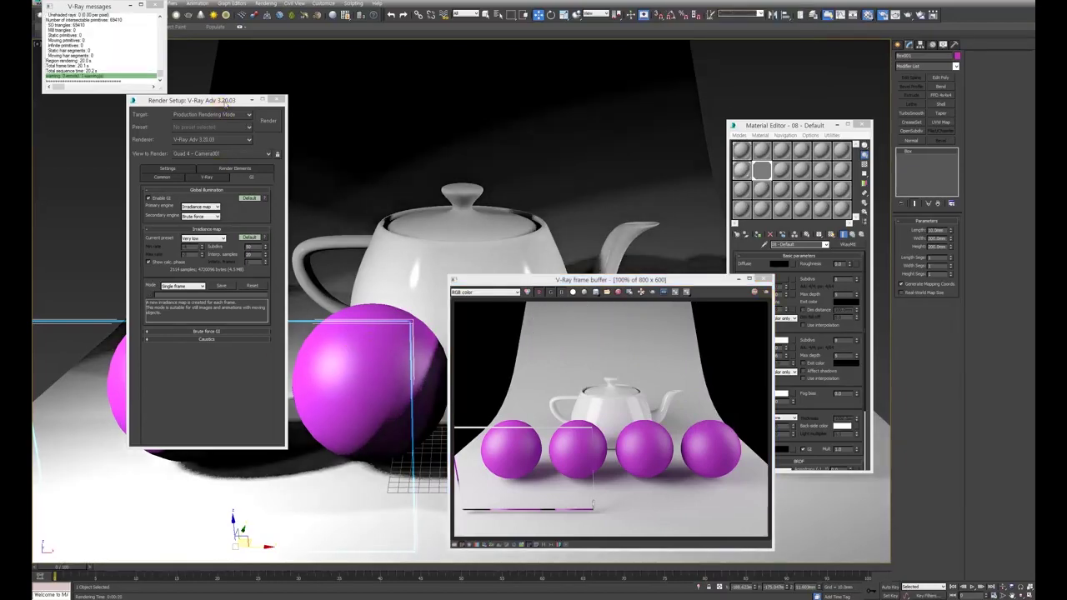
pyautogui.moveTo(222, 101); pyautogui.dragTo(345, 215)
pyautogui.click(399, 213)
# Step: Assign the 09 - Default material to the leftmost sphere and change its material type to VRayMtl
pyautogui.click(197, 315)
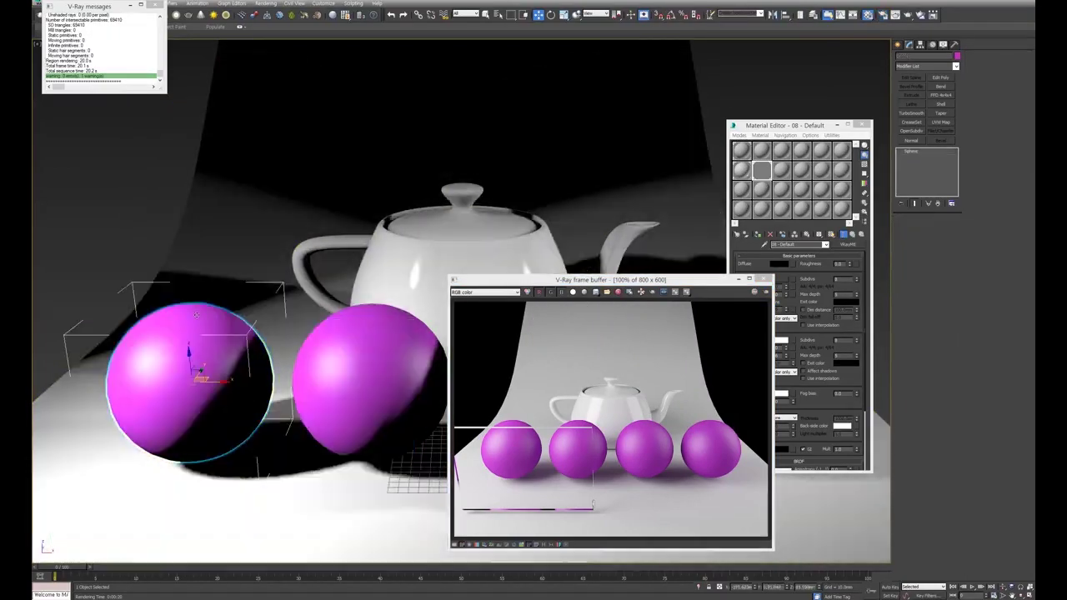
pyautogui.click(781, 170)
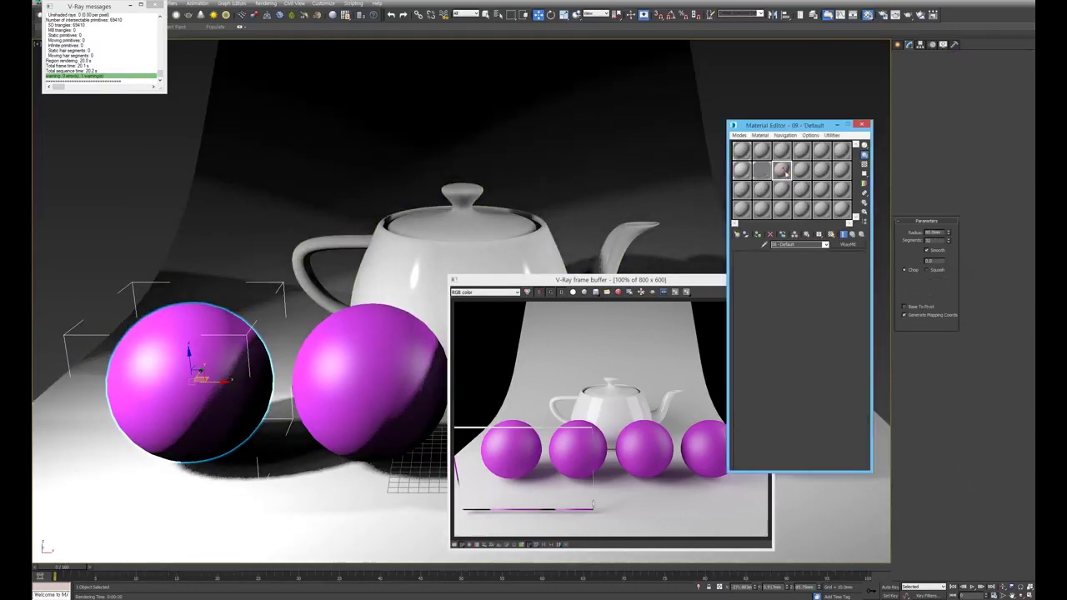
pyautogui.click(757, 234)
pyautogui.click(848, 245)
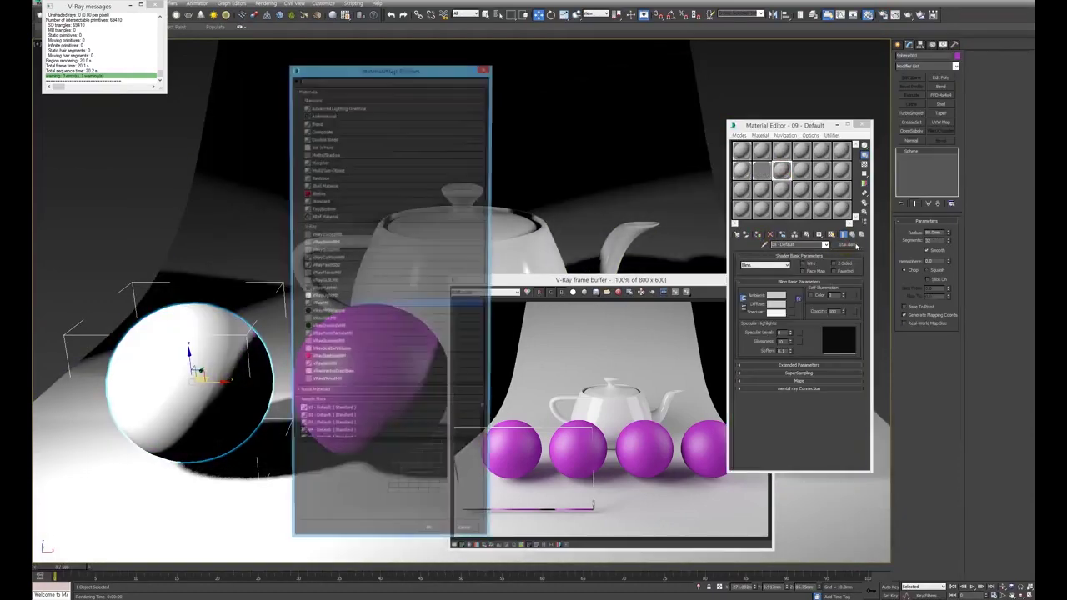
pyautogui.doubleClick(331, 305)
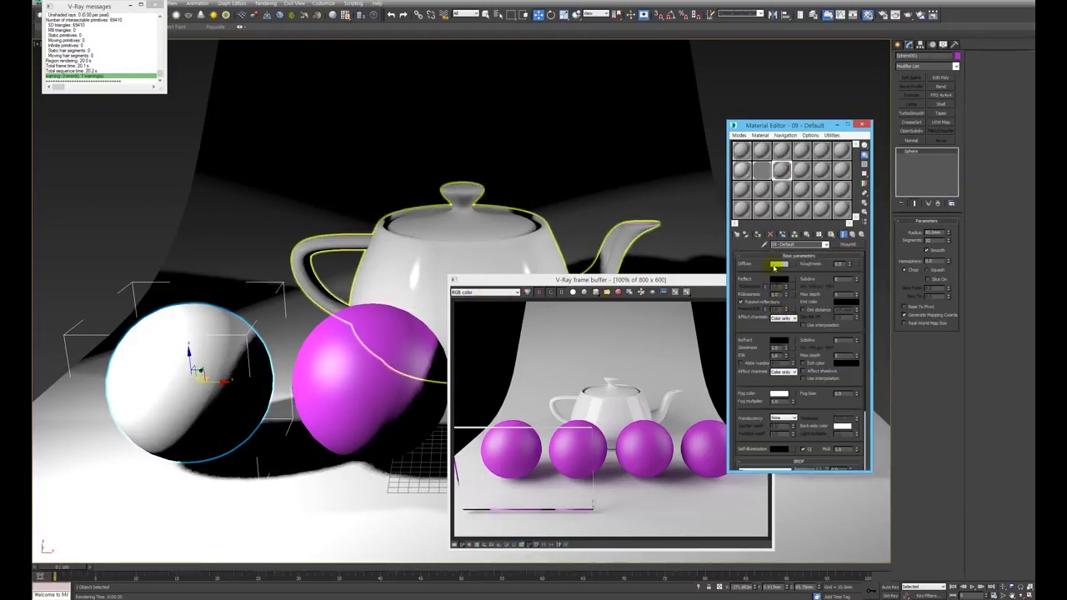
# Step: Make the leftmost sphere's material gold-like with a black diffuse, orange reflection color and reflection glossiness of 0.75
pyautogui.click(776, 265)
pyautogui.moveTo(309, 80); pyautogui.dragTo(281, 80)
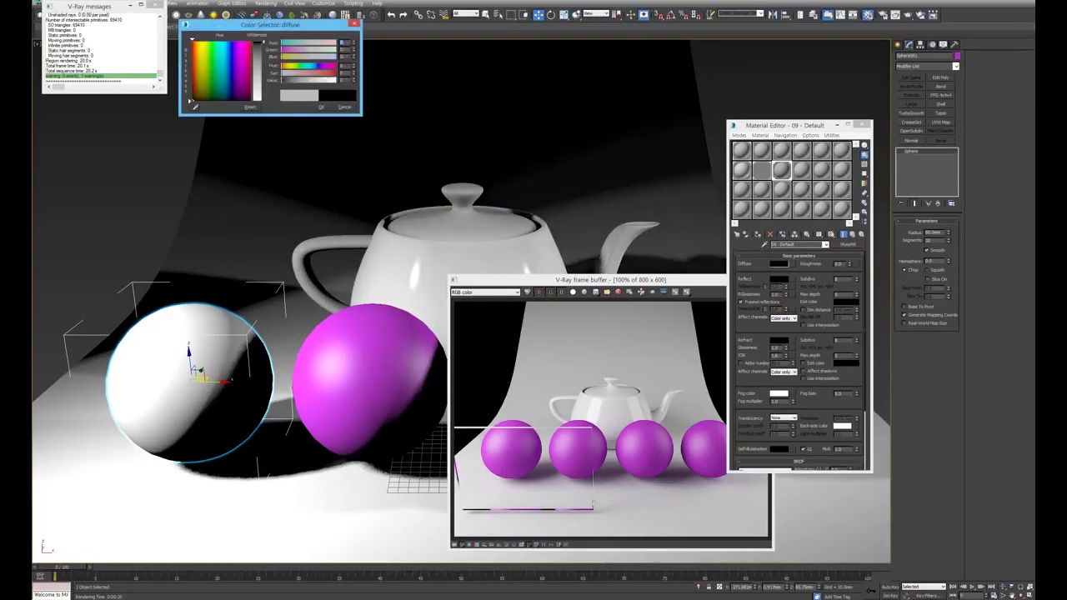
pyautogui.click(321, 107)
pyautogui.click(776, 280)
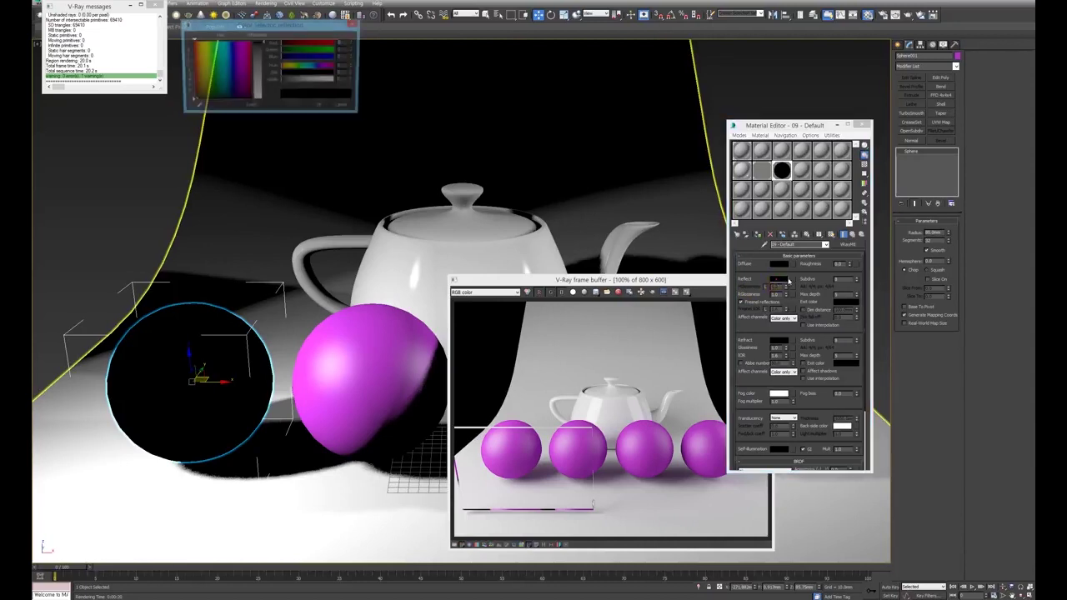
pyautogui.click(198, 47)
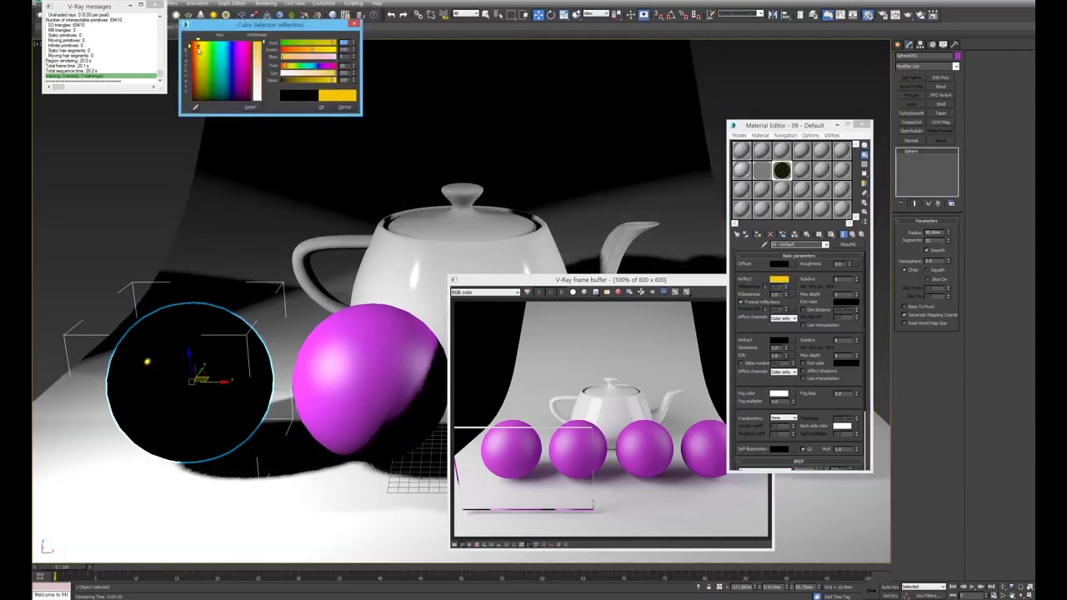
pyautogui.click(197, 50)
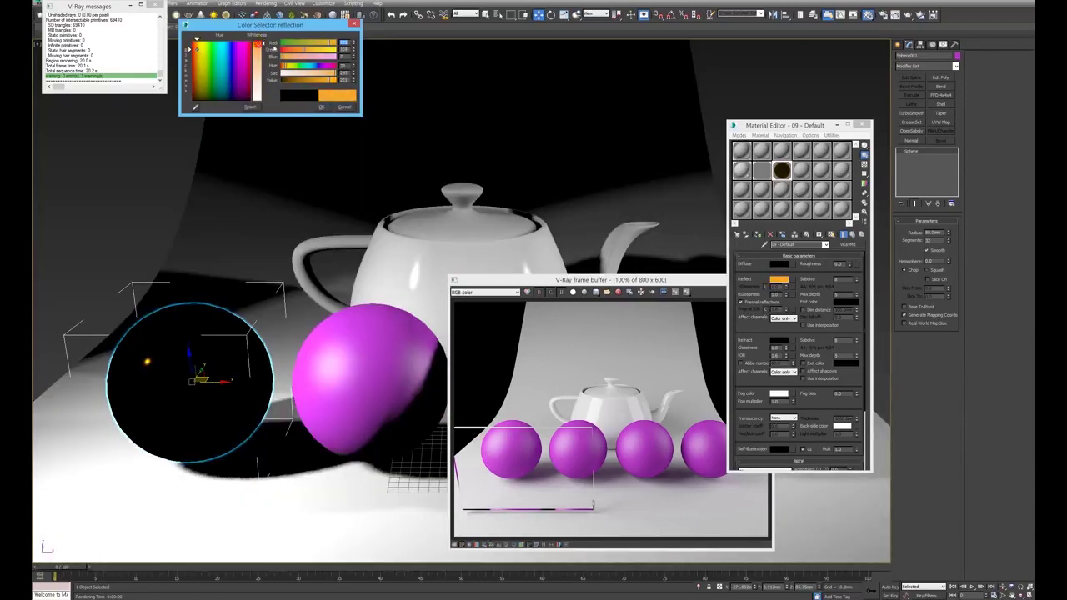
pyautogui.click(323, 108)
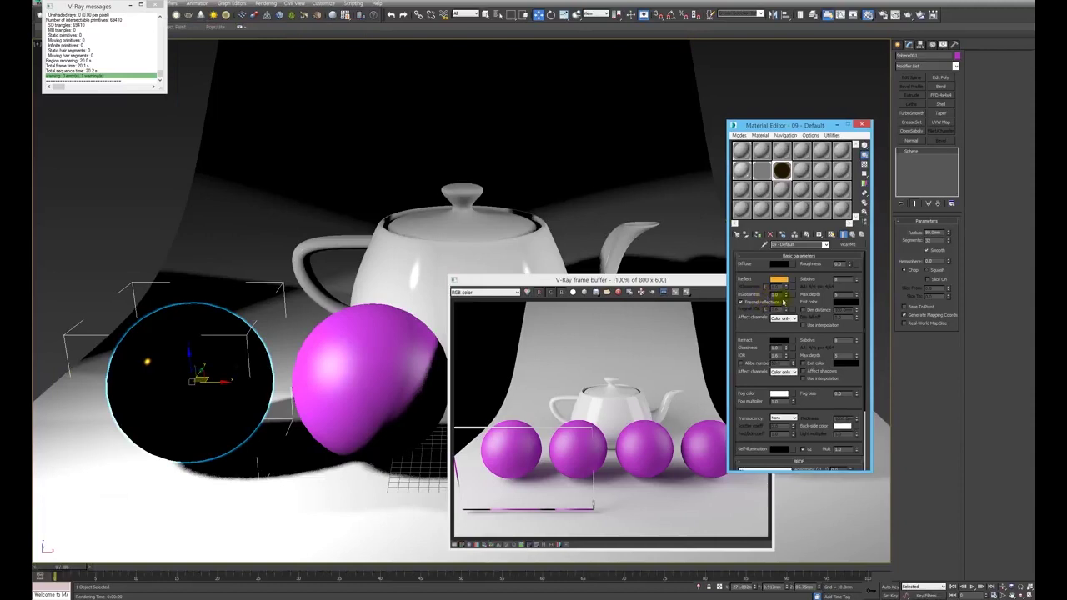
pyautogui.doubleClick(775, 295)
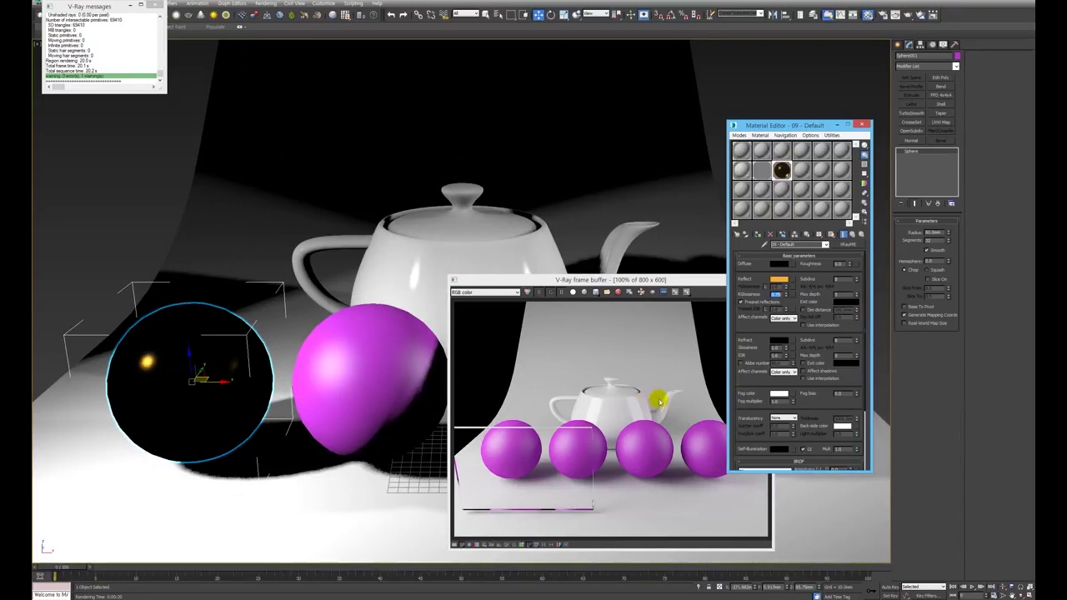
# Step: Test-render the gold sphere, turn off its material's Fresnel reflections and render the camera view again
pyautogui.moveTo(658, 284); pyautogui.dragTo(582, 262)
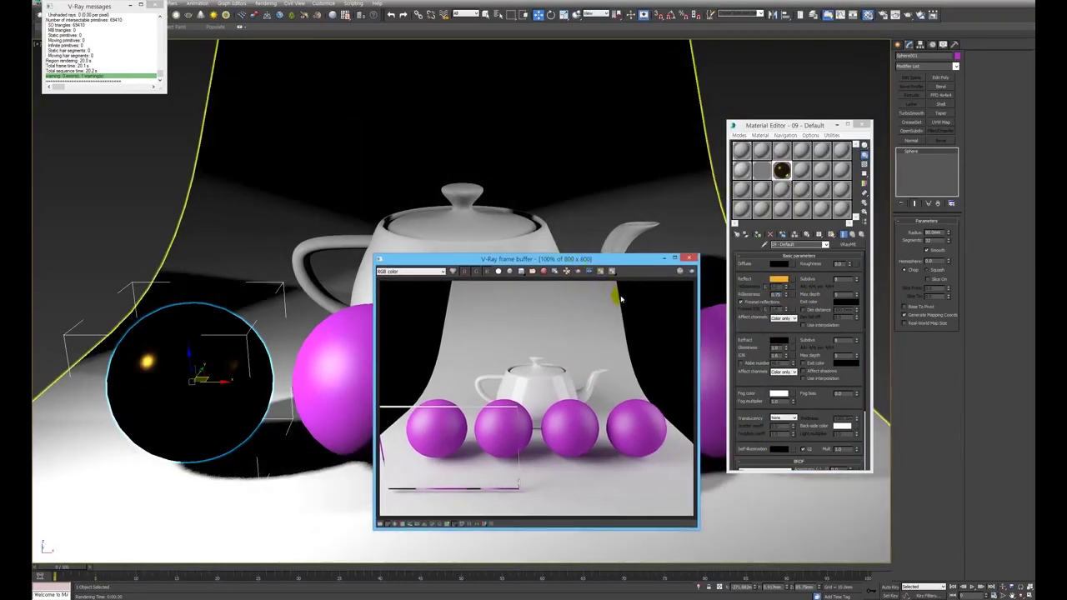
pyautogui.click(691, 273)
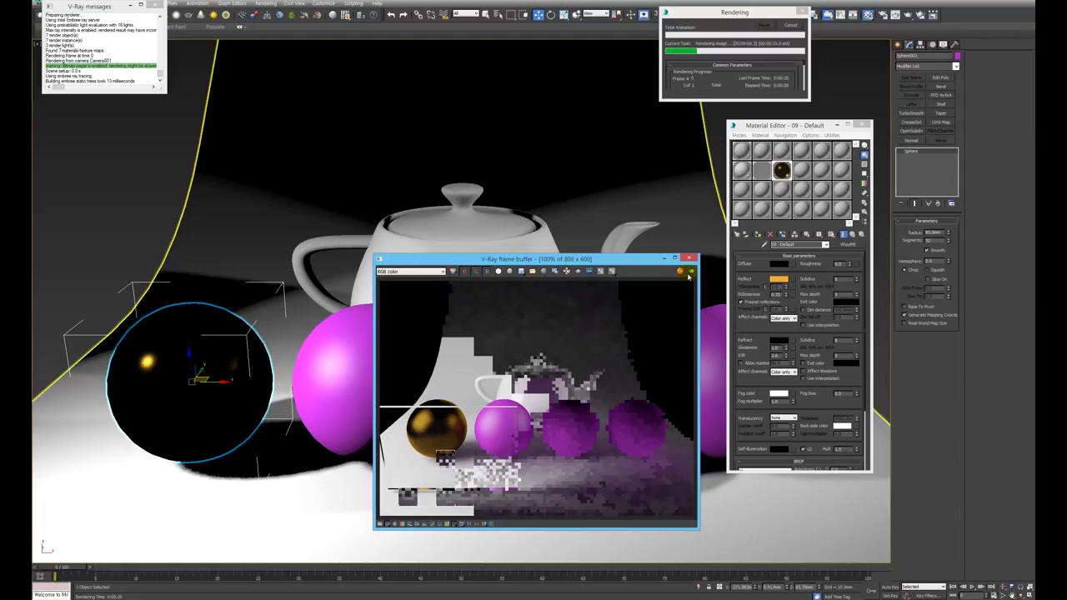
pyautogui.click(791, 27)
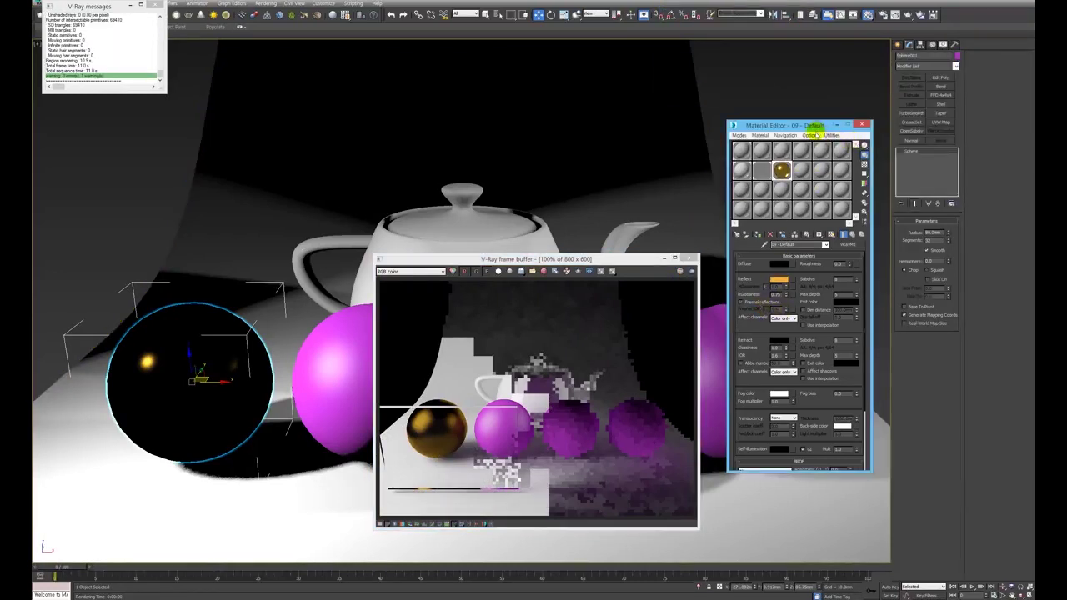
pyautogui.click(691, 272)
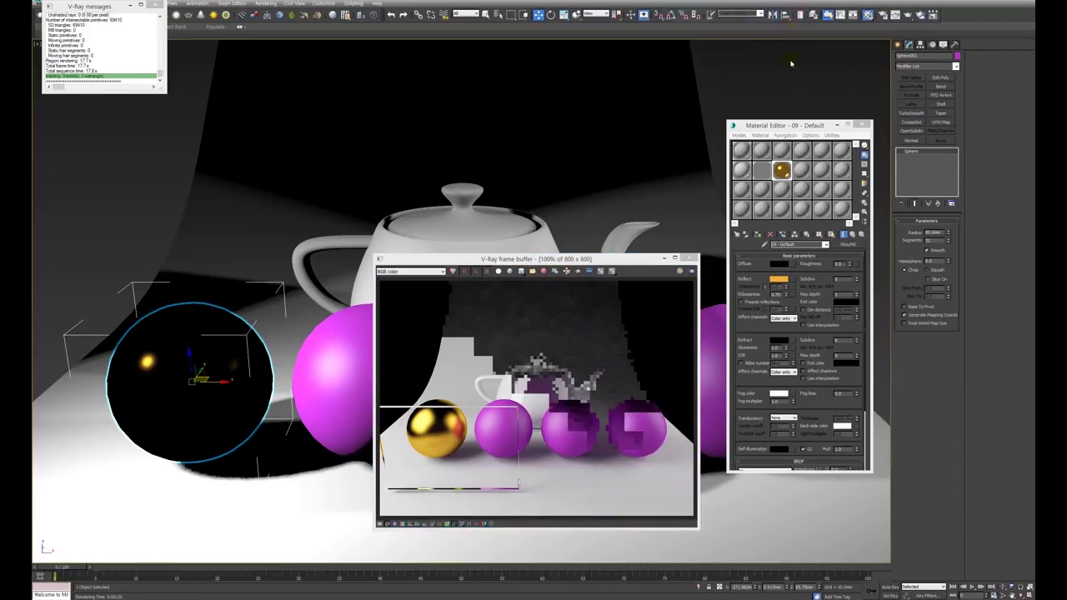
# Step: Assign the 10 - Default material to the second sphere from the left and change its material type to VRayMtl
pyautogui.moveTo(584, 259); pyautogui.dragTo(330, 384)
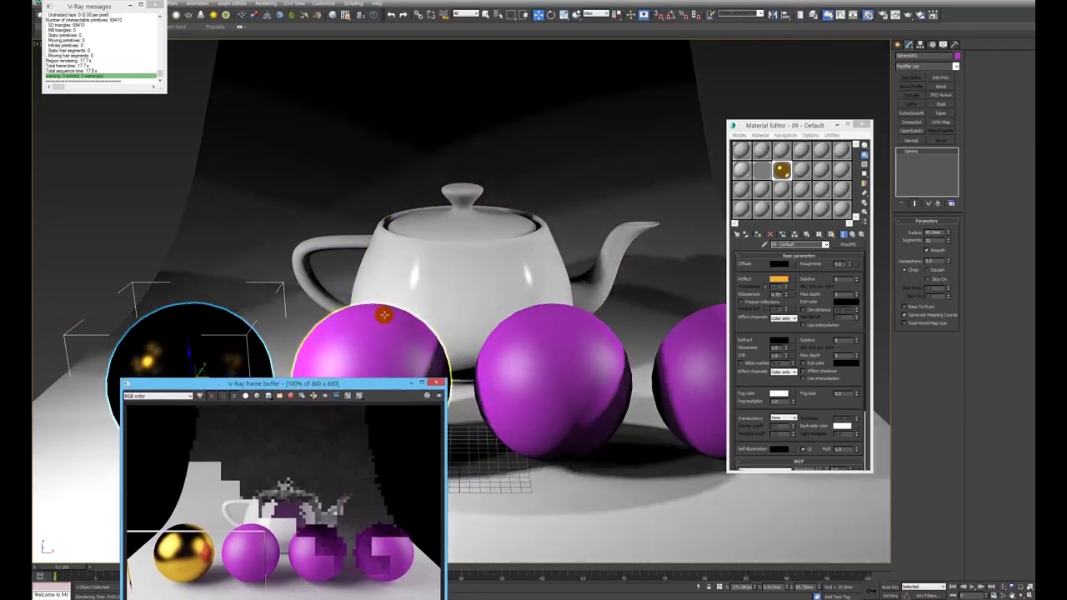
pyautogui.click(384, 315)
pyautogui.click(801, 169)
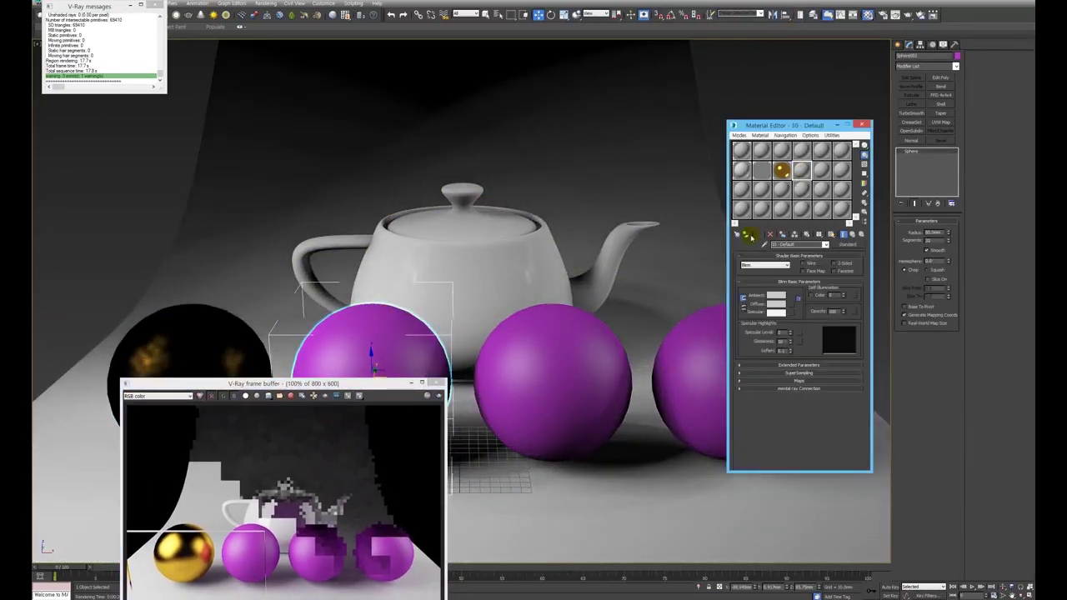
pyautogui.click(757, 235)
pyautogui.click(850, 244)
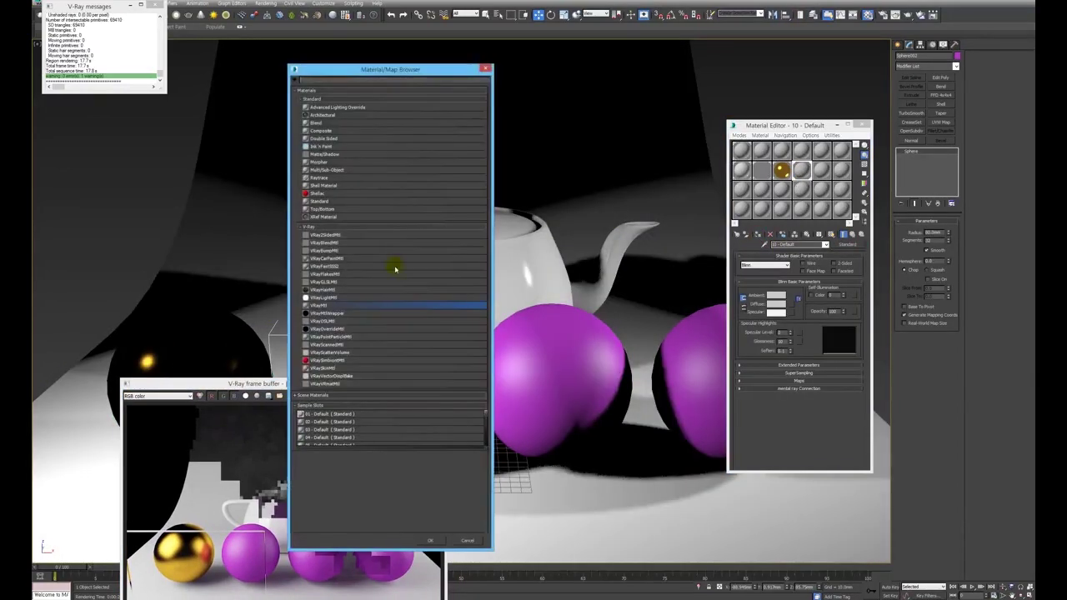
pyautogui.doubleClick(336, 306)
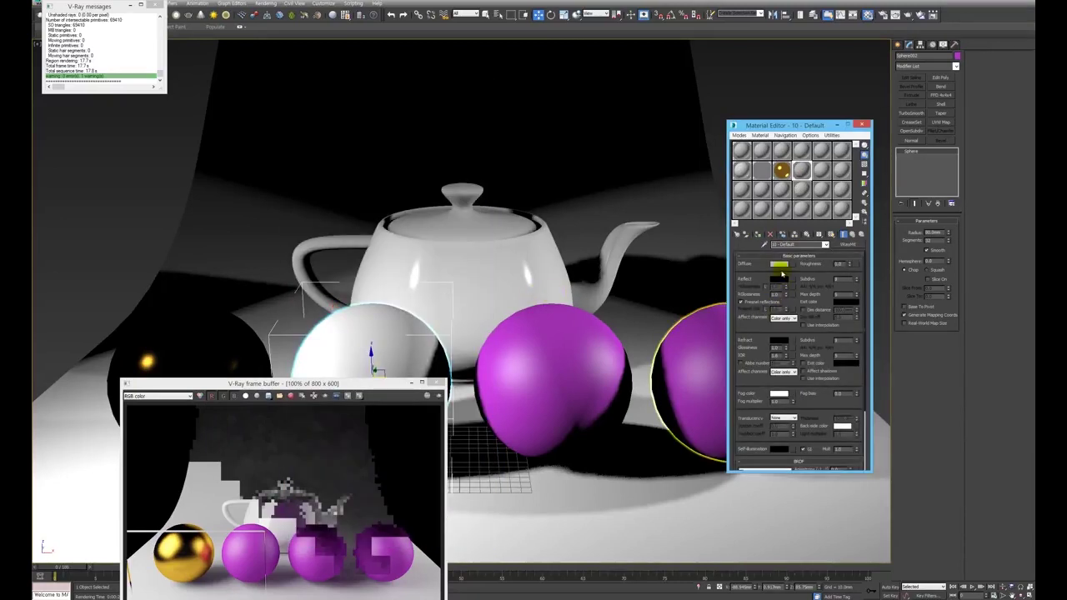
# Step: Make the second sphere's material silver-like with dark gray diffuse, near-white reflection, reflection glossiness 0.7 and Fresnel IOR 10
pyautogui.click(779, 265)
pyautogui.moveTo(259, 39); pyautogui.dragTo(263, 48)
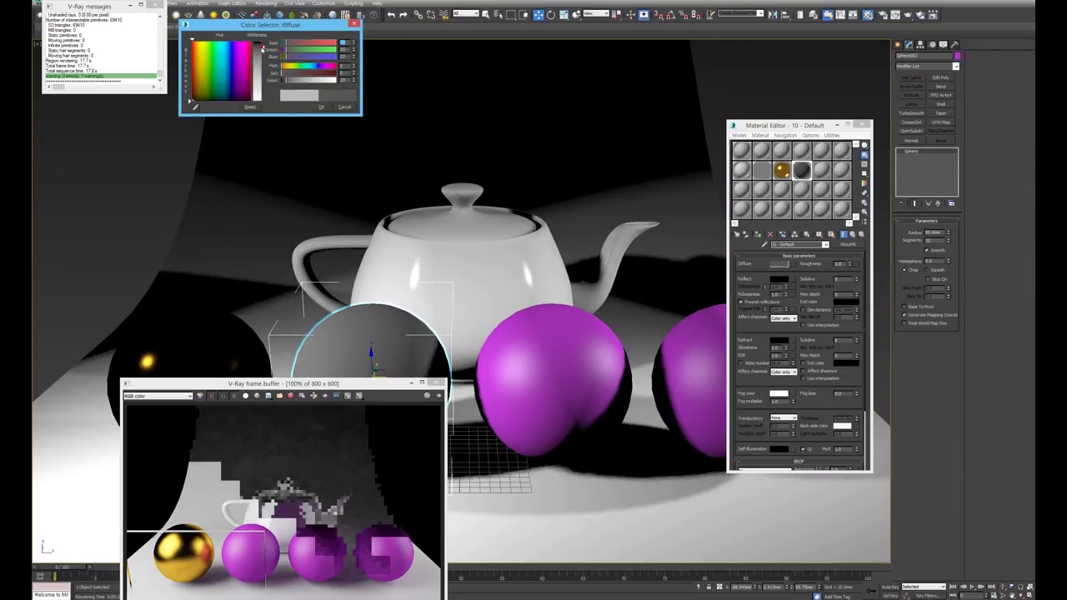
pyautogui.click(322, 107)
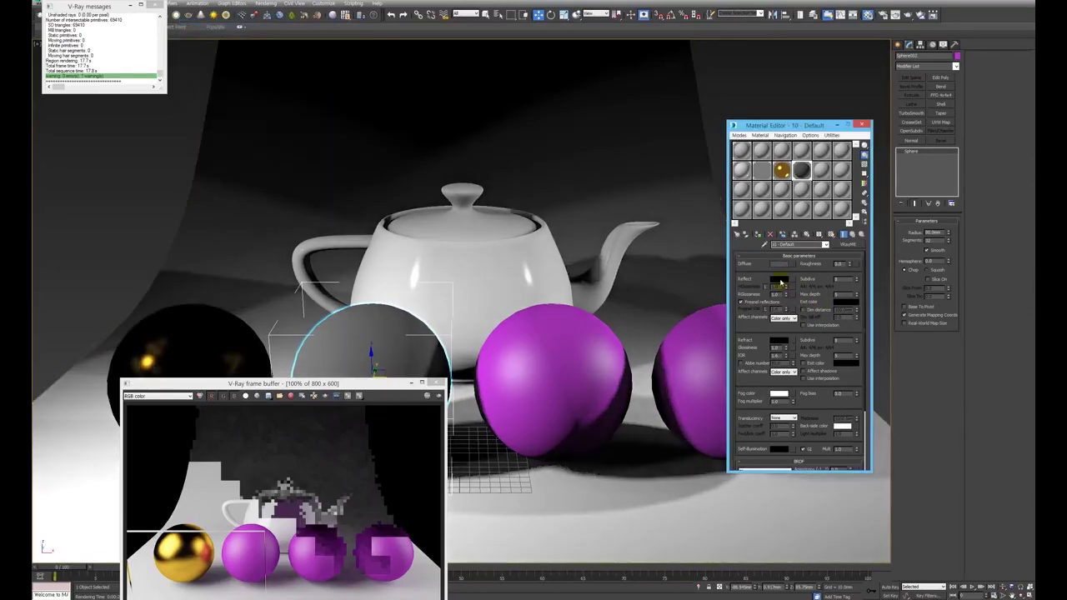
pyautogui.click(779, 278)
pyautogui.moveTo(261, 42); pyautogui.dragTo(262, 93)
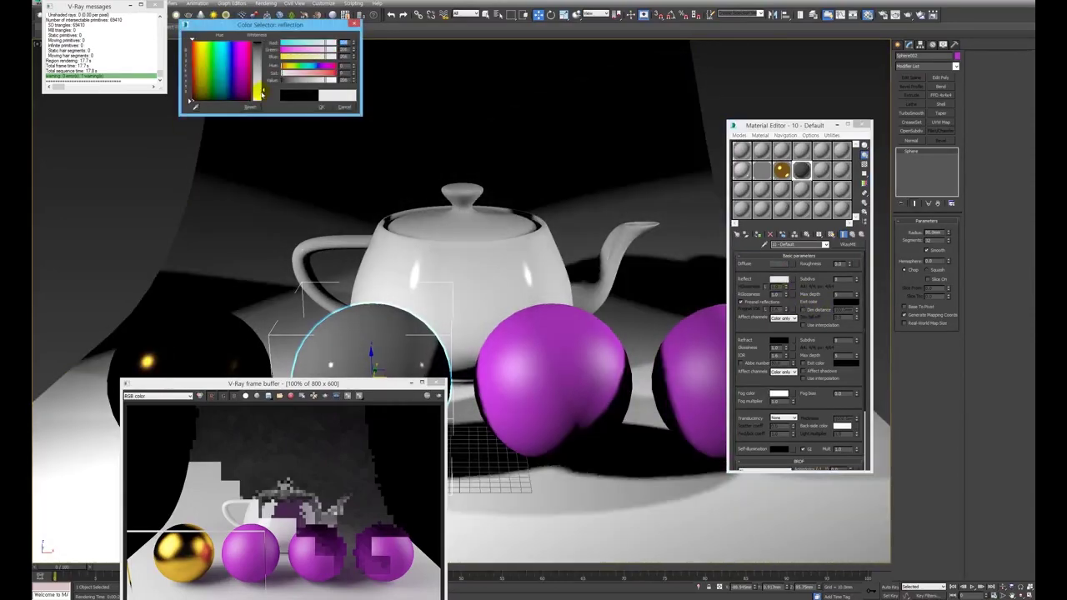
pyautogui.click(323, 108)
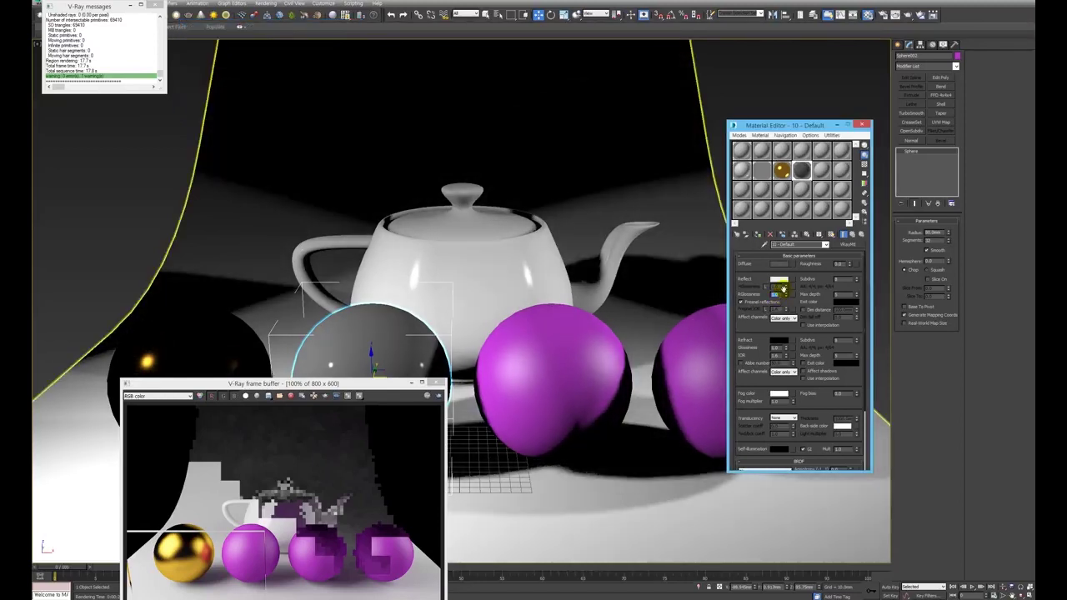
pyautogui.press('Return')
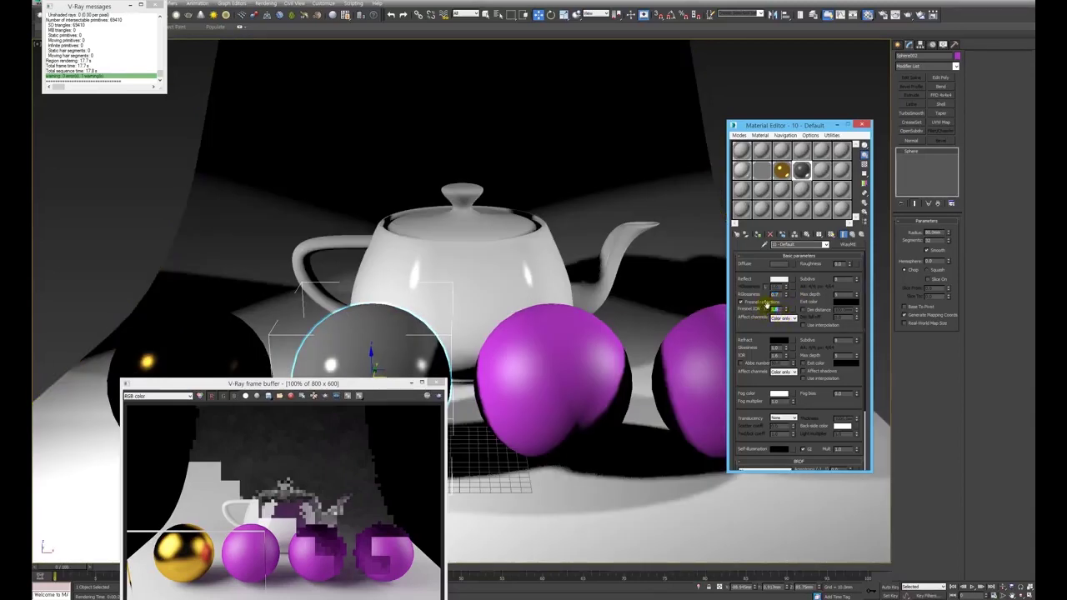
pyautogui.write('10')
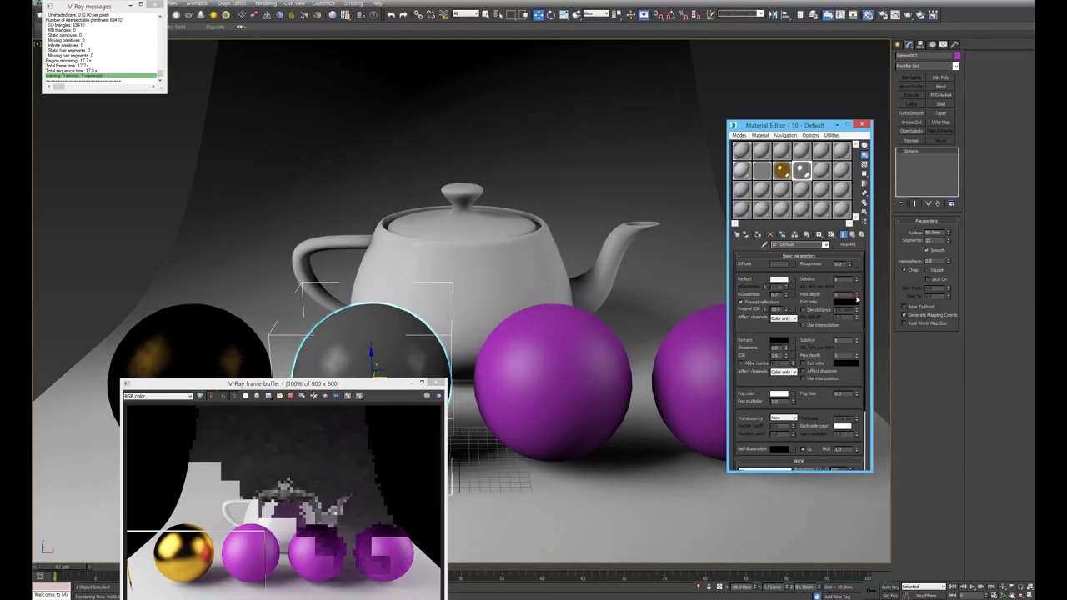
# Step: Render the camera view with the silver sphere and move the render window clear of the third sphere
pyautogui.moveTo(340, 386); pyautogui.dragTo(448, 212)
pyautogui.click(547, 222)
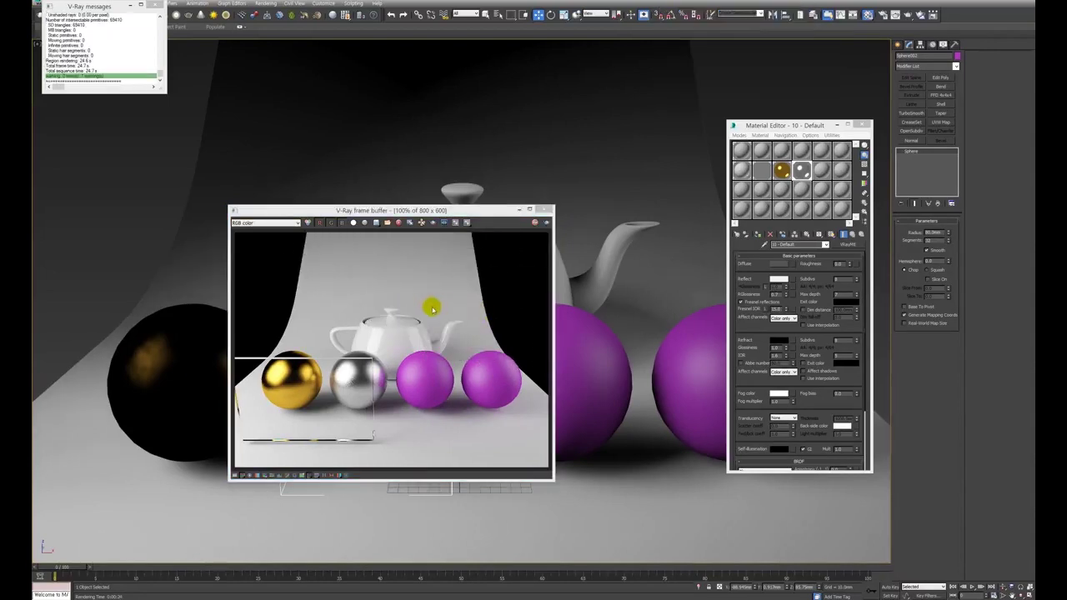
pyautogui.moveTo(442, 210); pyautogui.dragTo(316, 67)
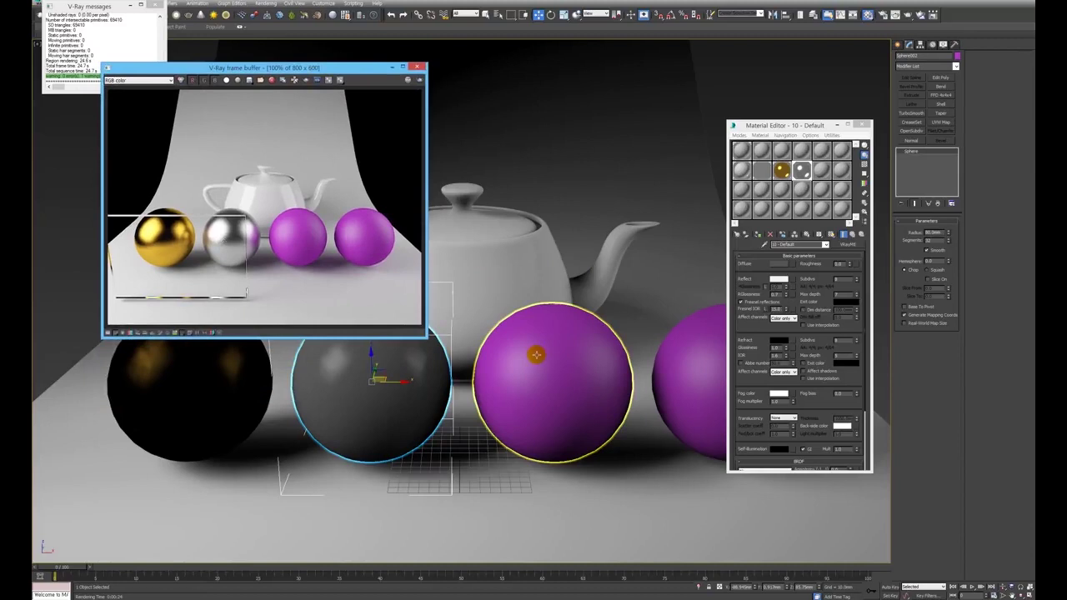
# Step: Assign the 11 - Default material to the third sphere from the left and change its material type to VRayMtl
pyautogui.click(538, 354)
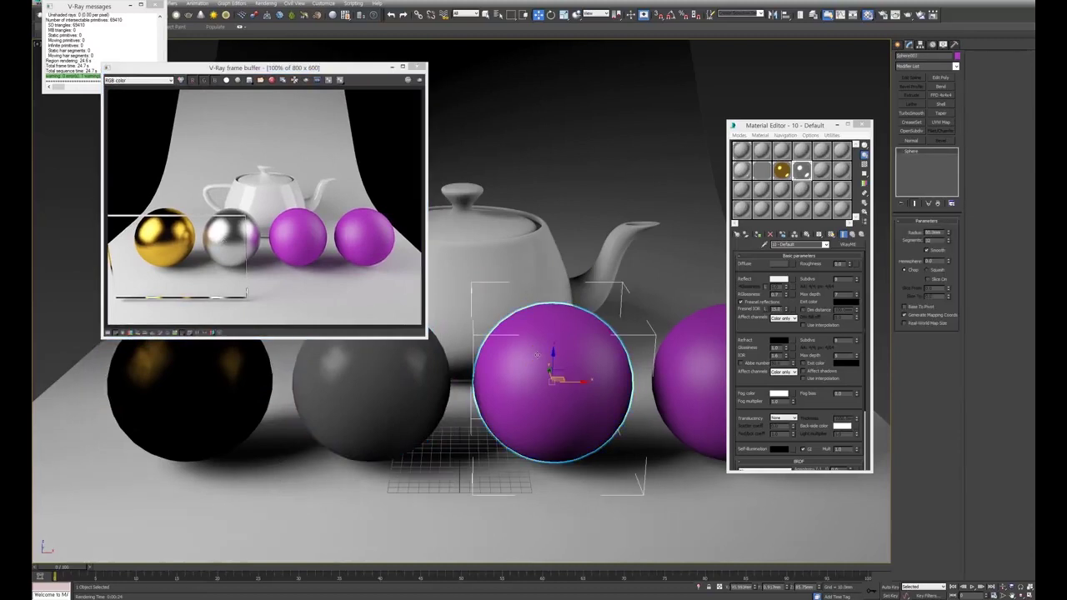
pyautogui.click(822, 171)
pyautogui.click(758, 236)
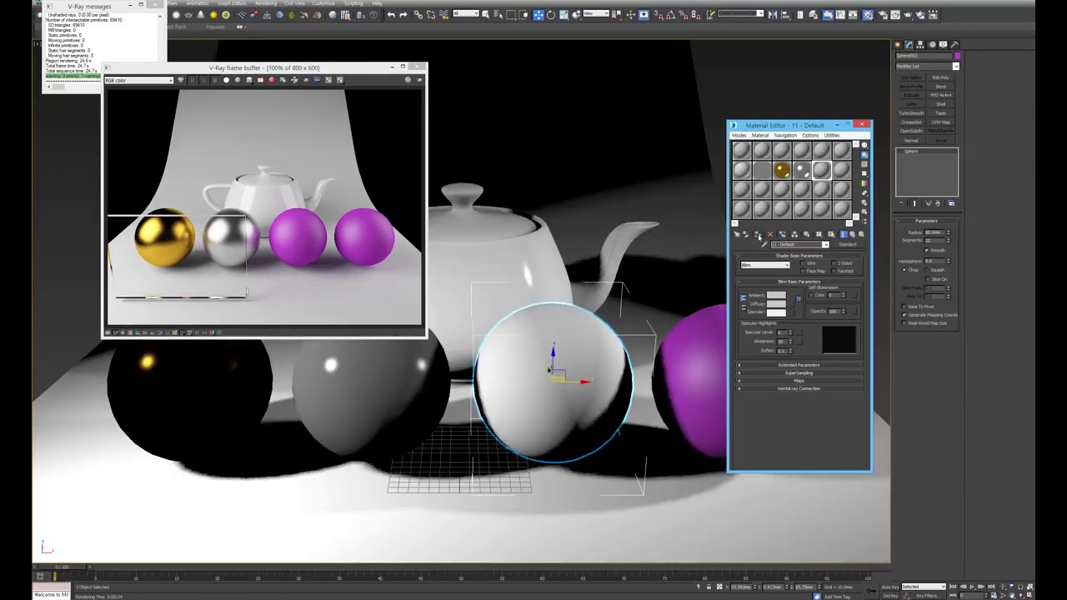
pyautogui.click(842, 250)
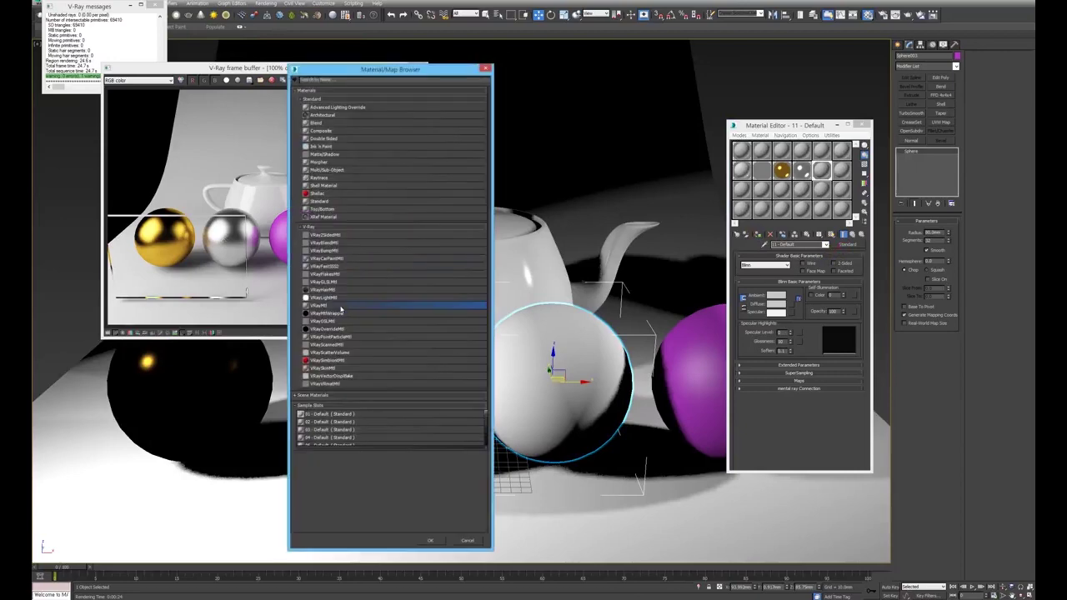
pyautogui.doubleClick(341, 305)
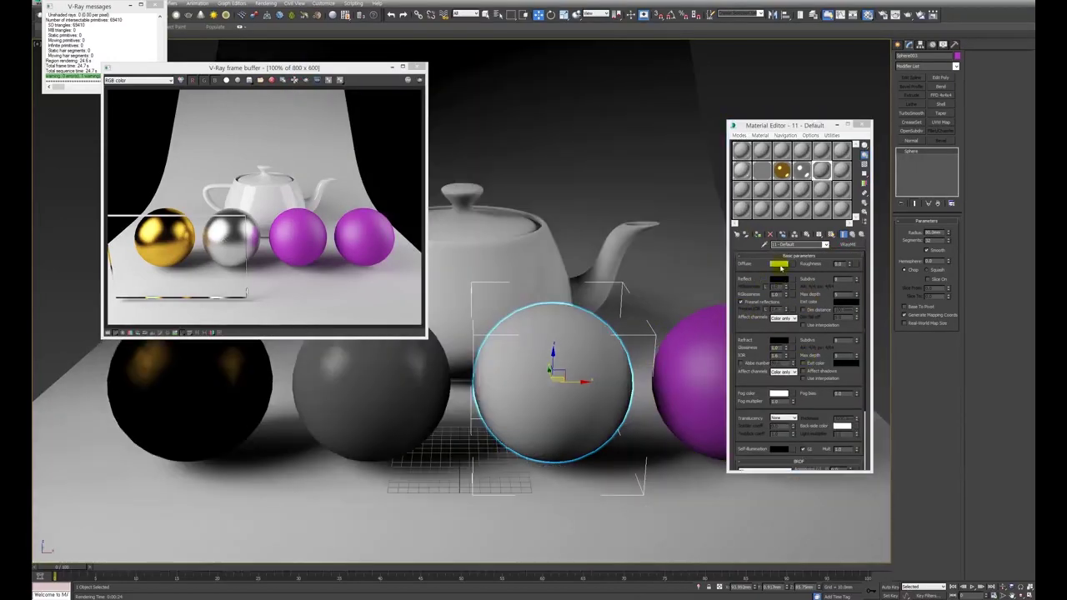
# Step: Give the third sphere's material a black diffuse and gray reflection without Fresnel reflections, and test-render the camera view
pyautogui.click(781, 266)
pyautogui.moveTo(262, 71); pyautogui.dragTo(263, 44)
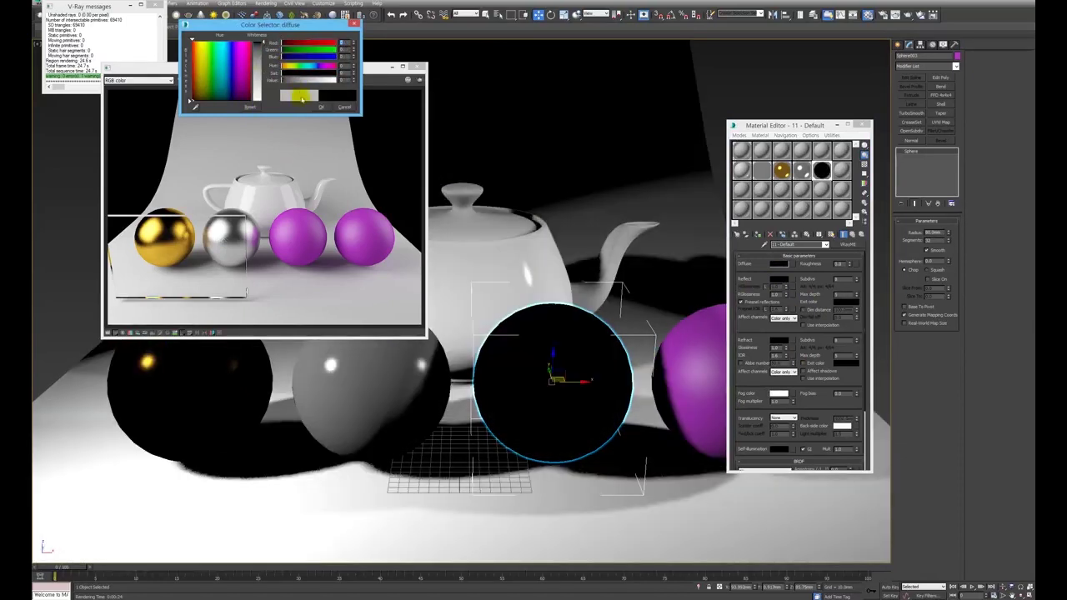
pyautogui.click(321, 107)
pyautogui.click(778, 280)
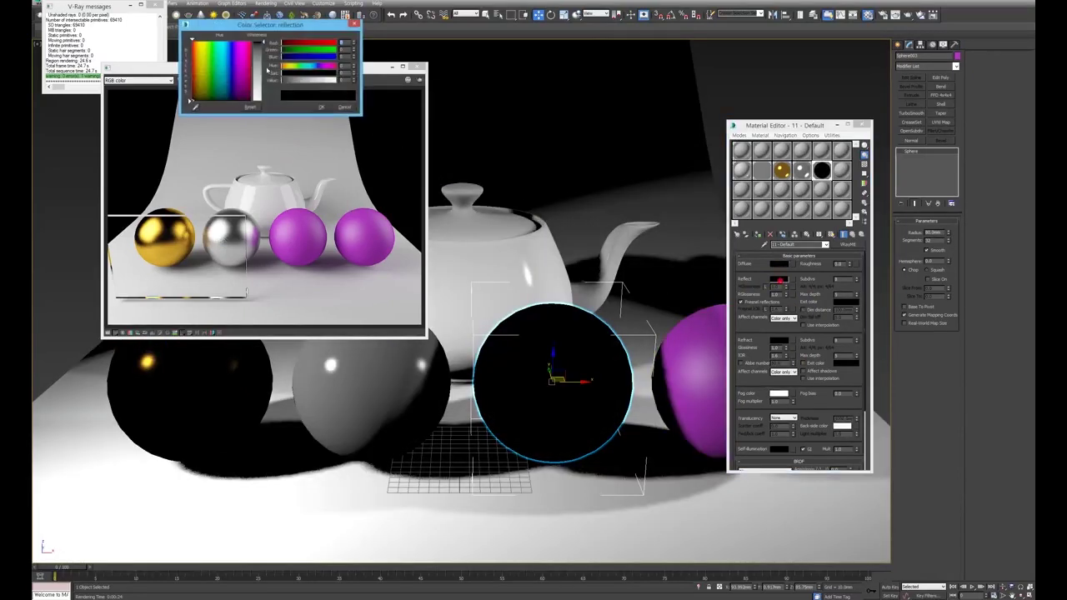
pyautogui.moveTo(263, 100); pyautogui.dragTo(265, 74)
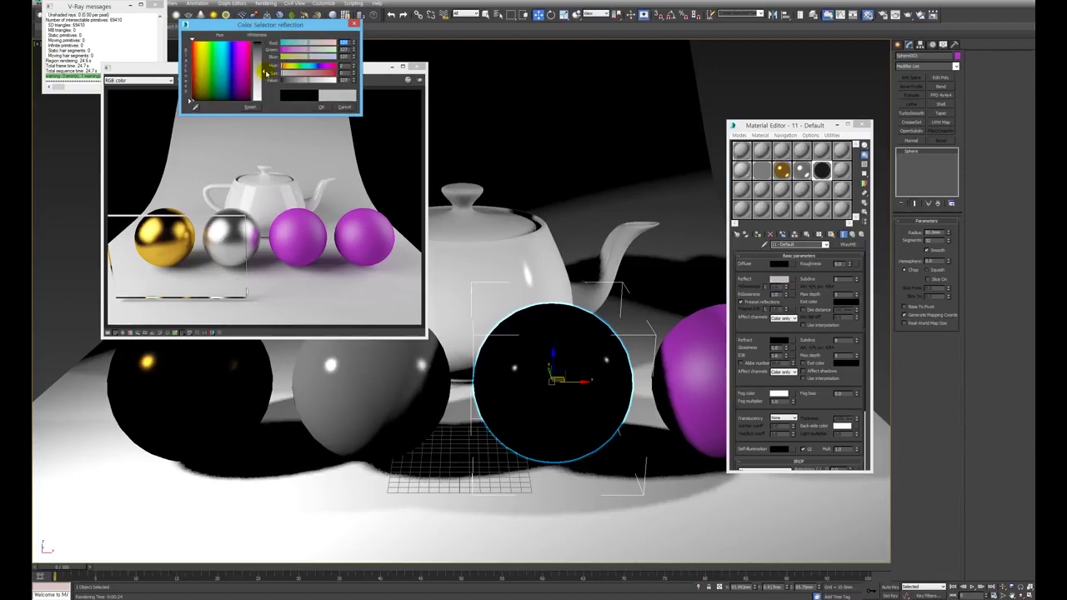
pyautogui.click(319, 106)
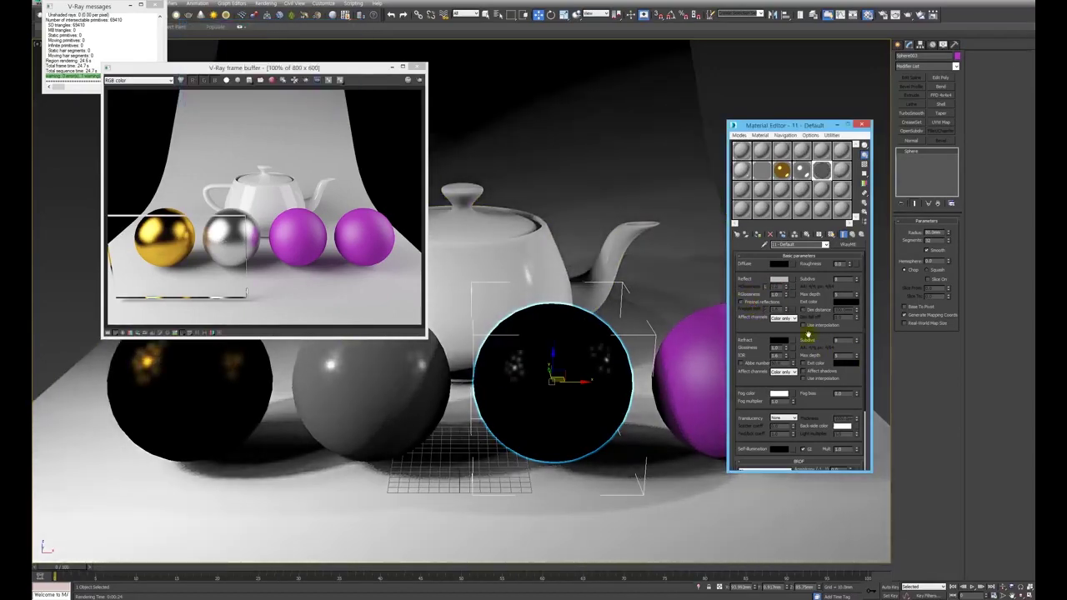
pyautogui.click(419, 79)
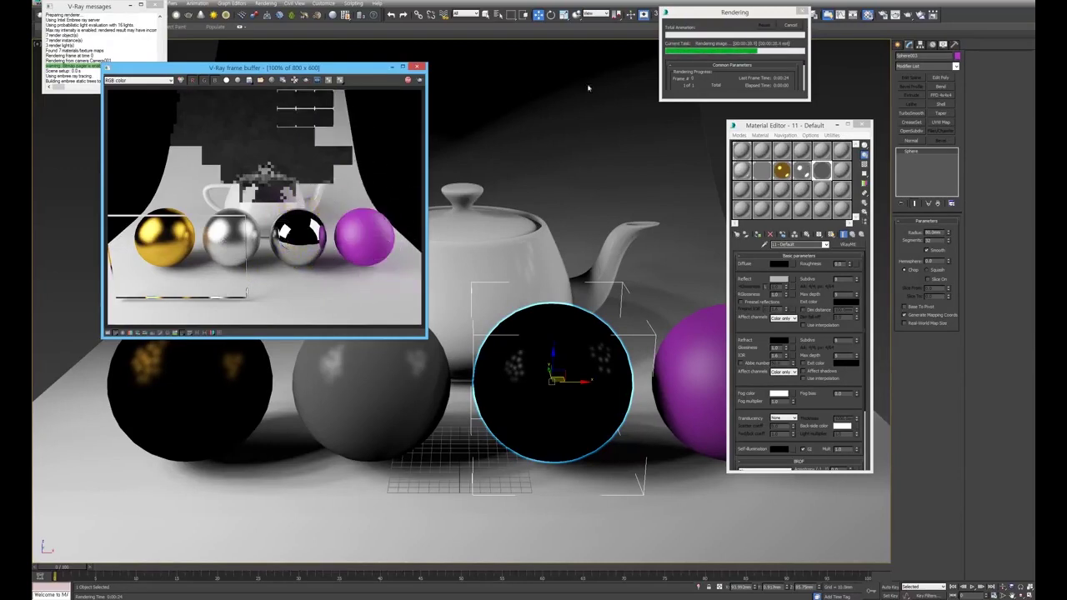
# Step: Stop the running render, assign the 12 - Default material to the purple sphere, and change its material type to VRayCarPaintMtl
pyautogui.click(789, 24)
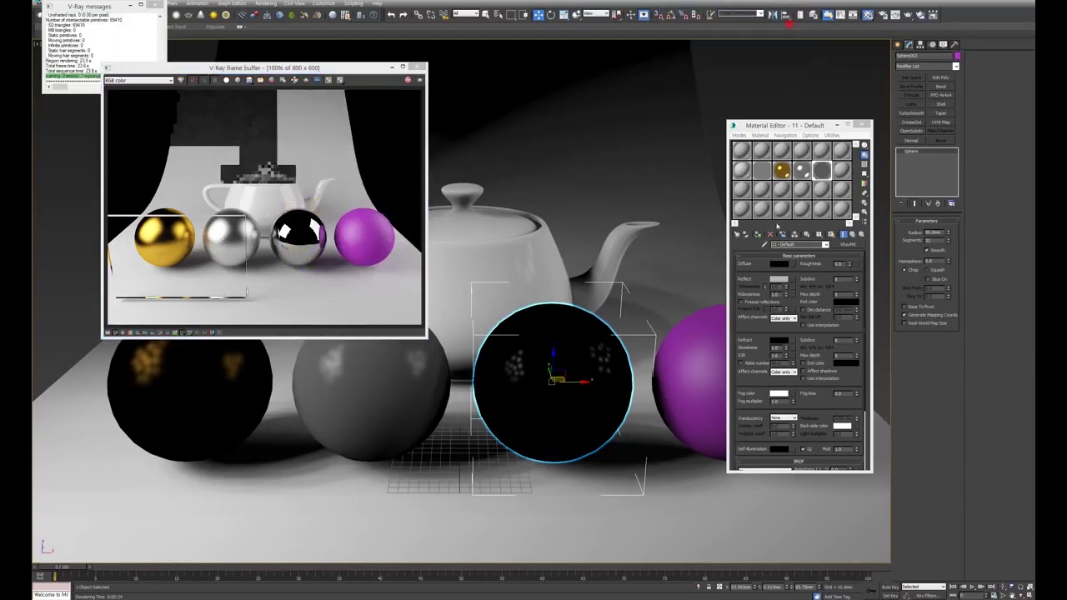
pyautogui.click(709, 333)
pyautogui.click(842, 170)
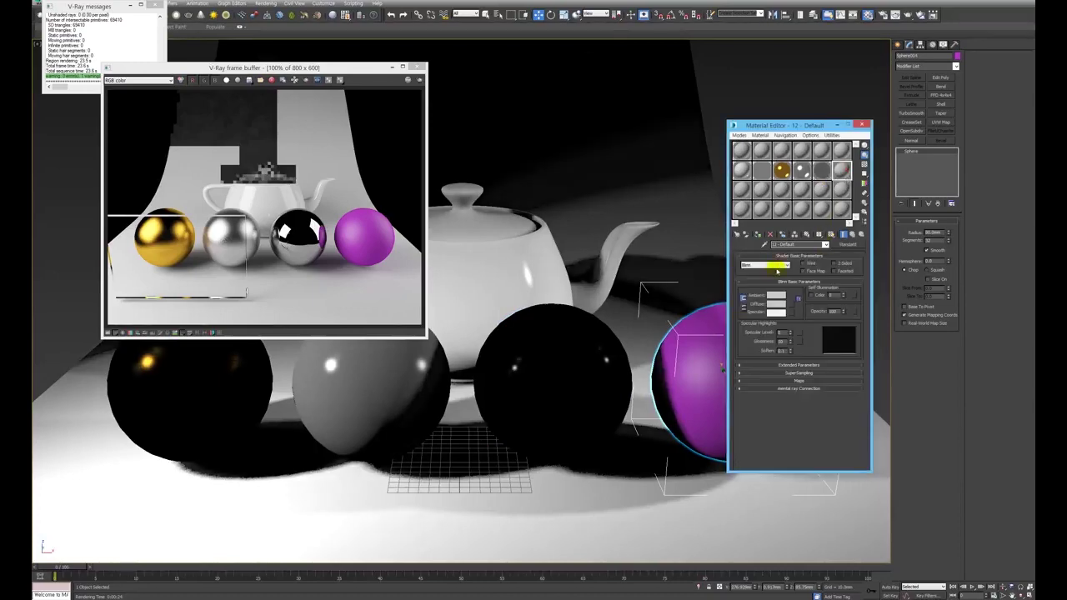
pyautogui.click(758, 236)
pyautogui.moveTo(779, 126); pyautogui.dragTo(527, 100)
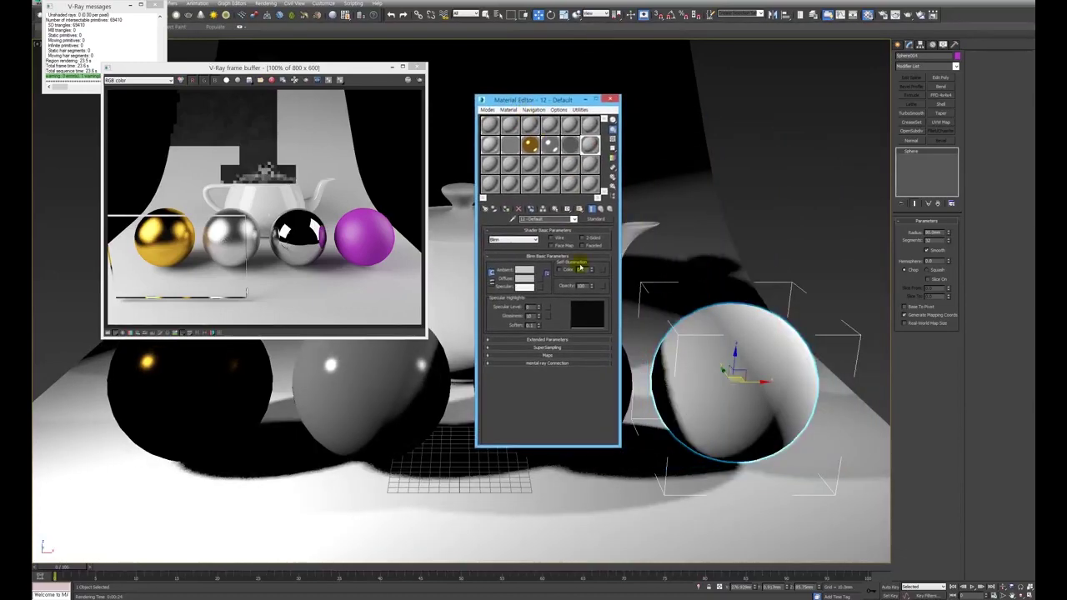
pyautogui.click(597, 219)
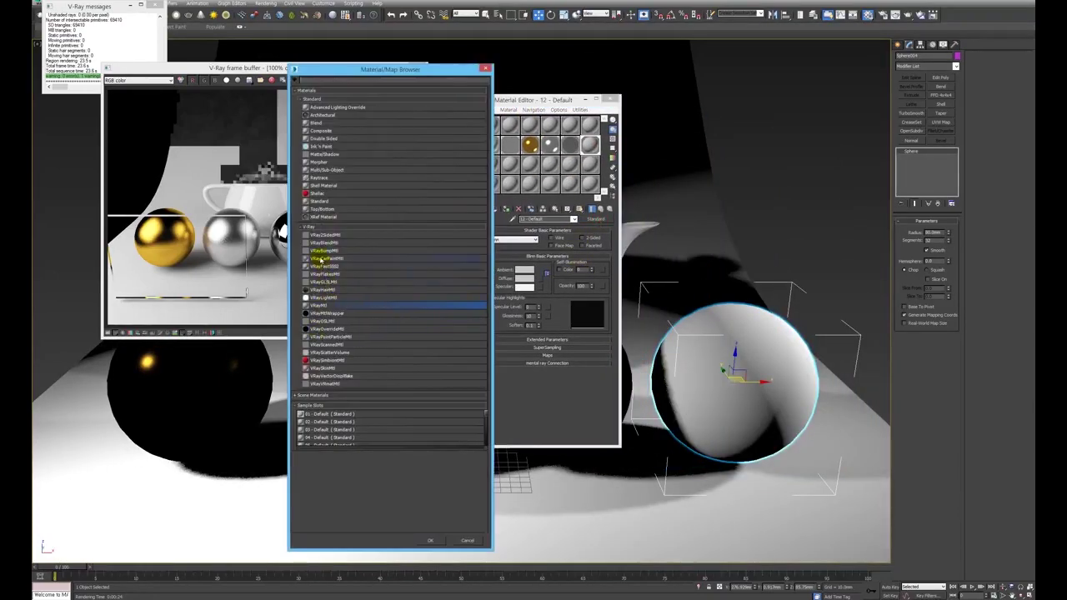
pyautogui.doubleClick(331, 261)
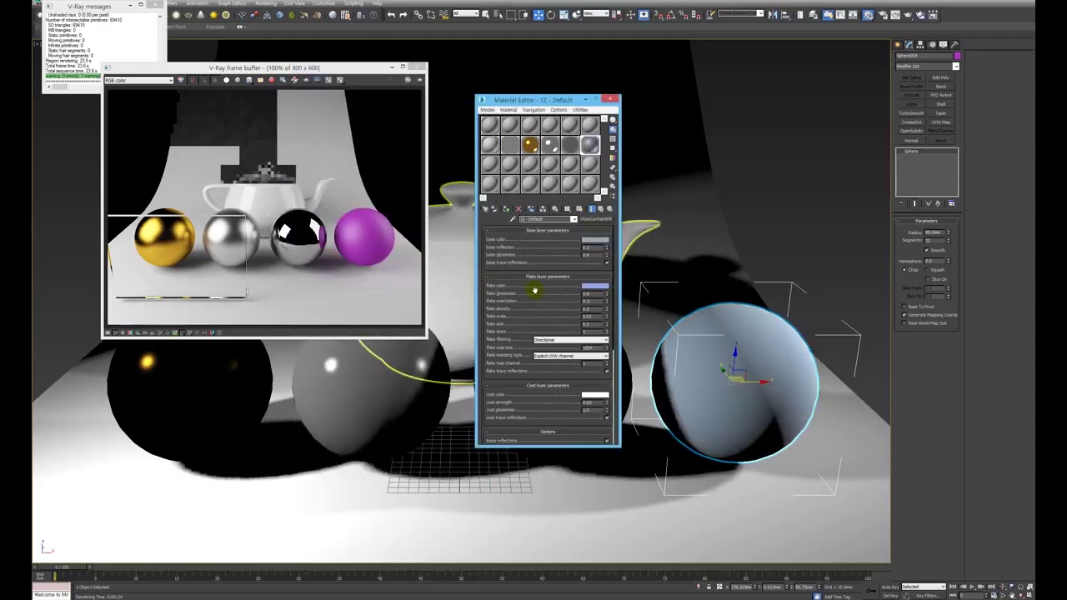
# Step: Give the fourth sphere's car paint material a dark red base color and an orange flake color
pyautogui.click(594, 240)
pyautogui.moveTo(242, 52); pyautogui.dragTo(251, 41)
pyautogui.moveTo(257, 83); pyautogui.dragTo(304, 84)
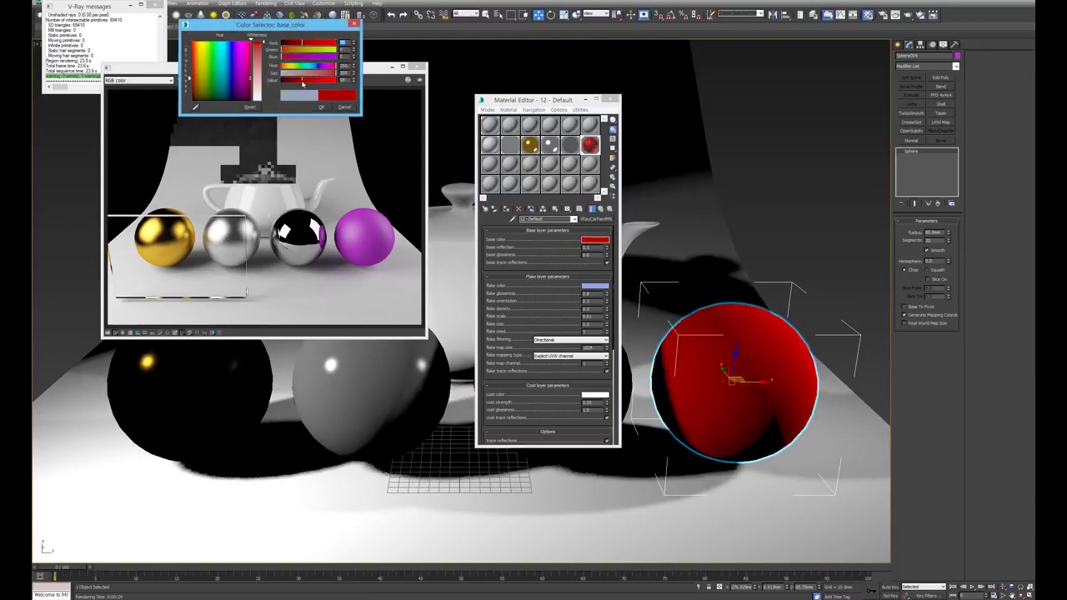
pyautogui.click(322, 107)
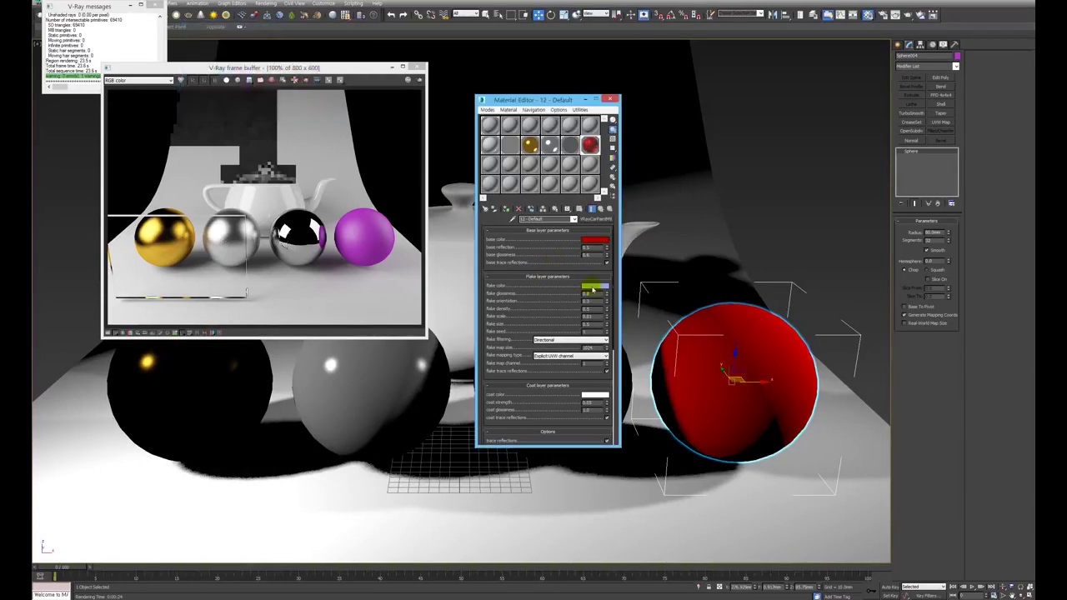
pyautogui.click(594, 286)
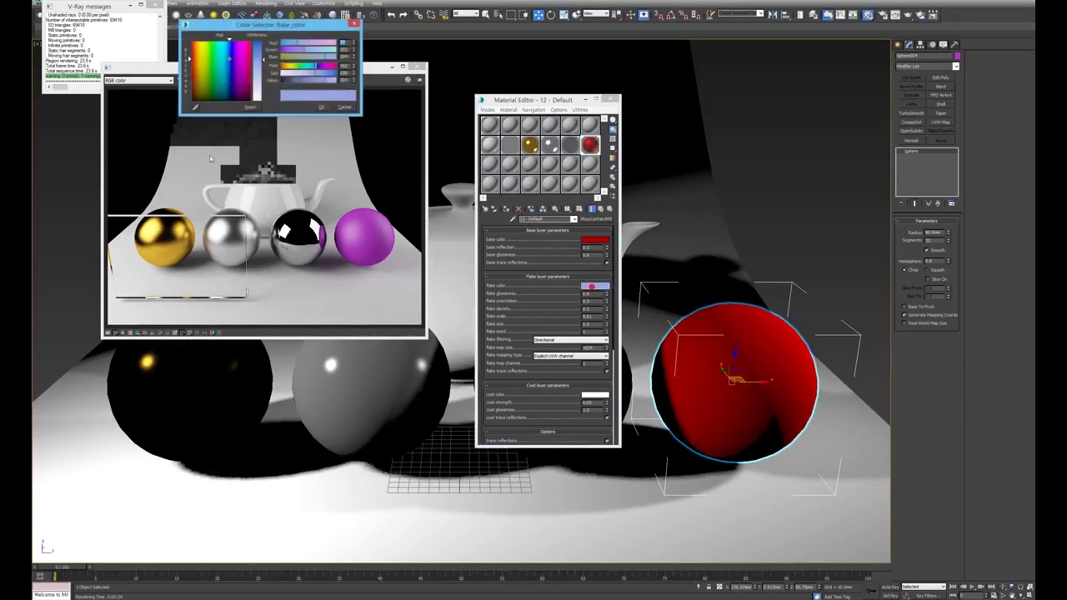
pyautogui.click(195, 41)
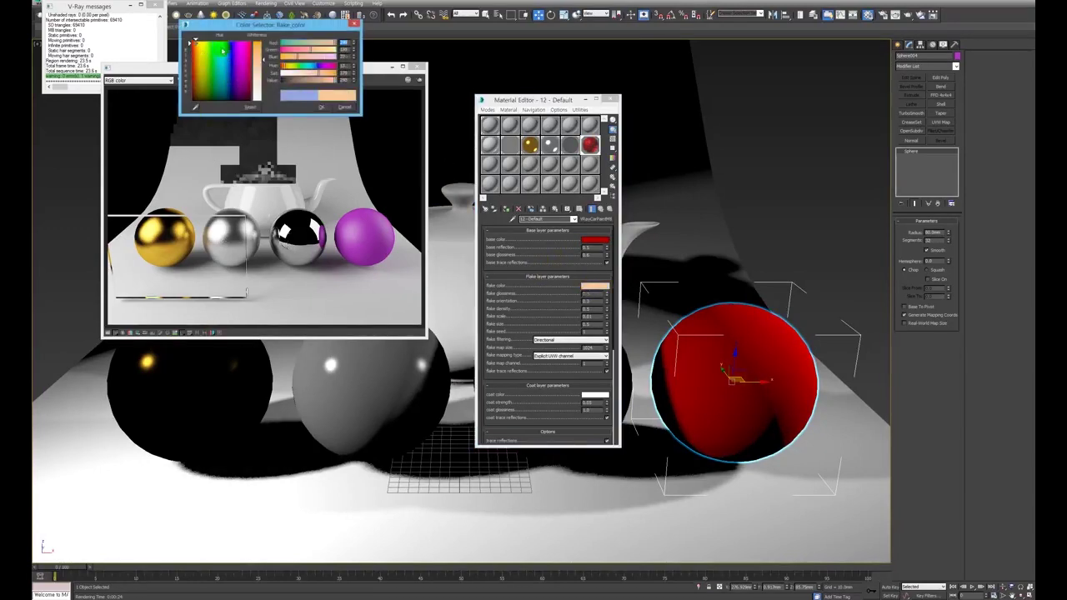
pyautogui.click(322, 107)
# Step: Test-render the camera view with the red car paint sphere and arrange the render window and Material Editor side by side
pyautogui.moveTo(578, 101); pyautogui.dragTo(503, 265)
pyautogui.click(420, 79)
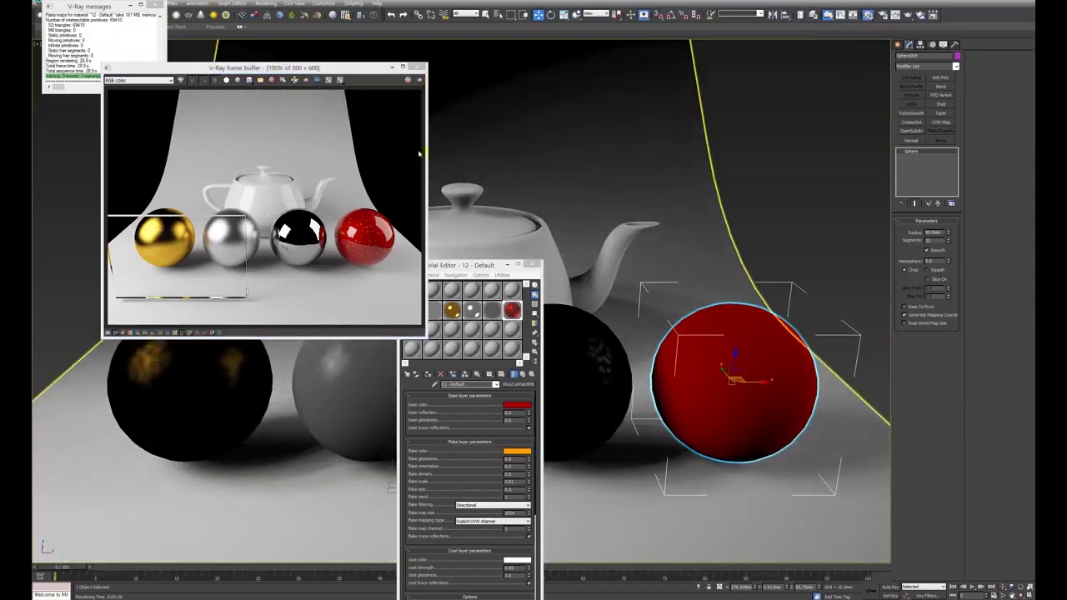
pyautogui.moveTo(329, 71); pyautogui.dragTo(727, 84)
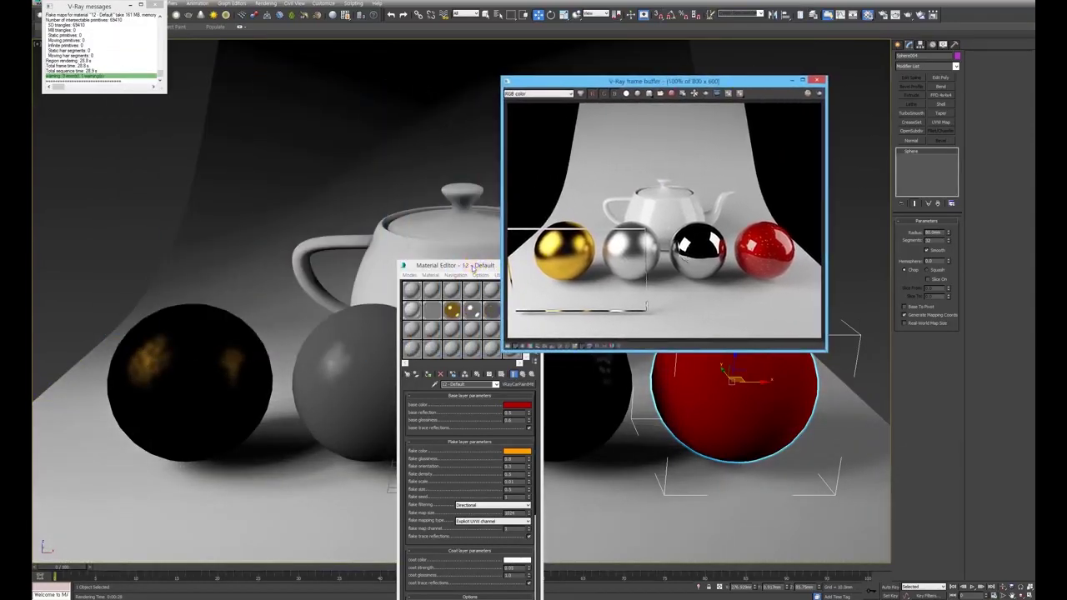
pyautogui.moveTo(473, 268); pyautogui.dragTo(335, 132)
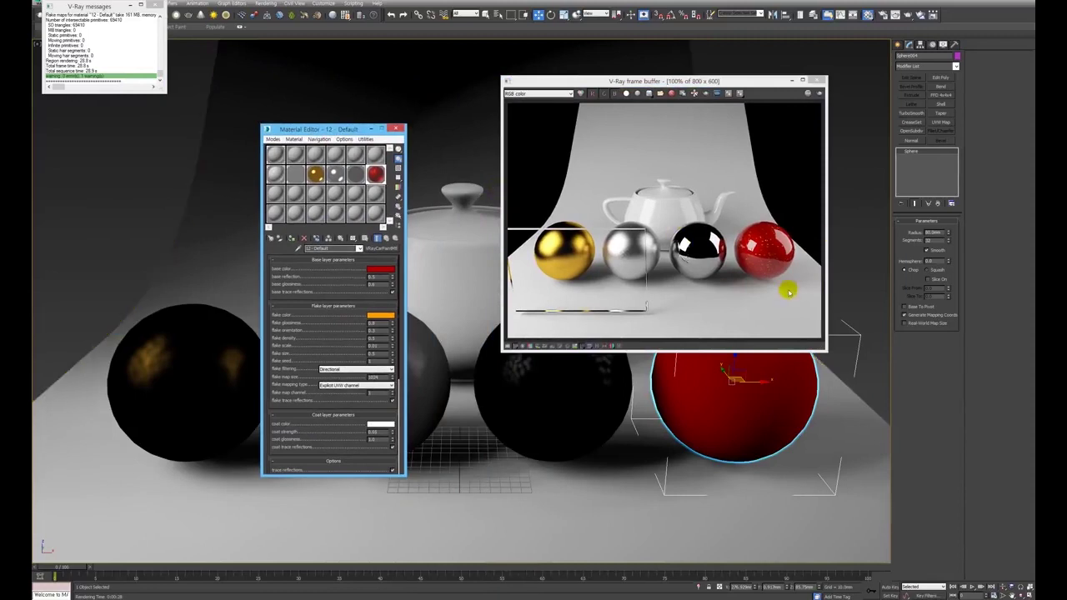